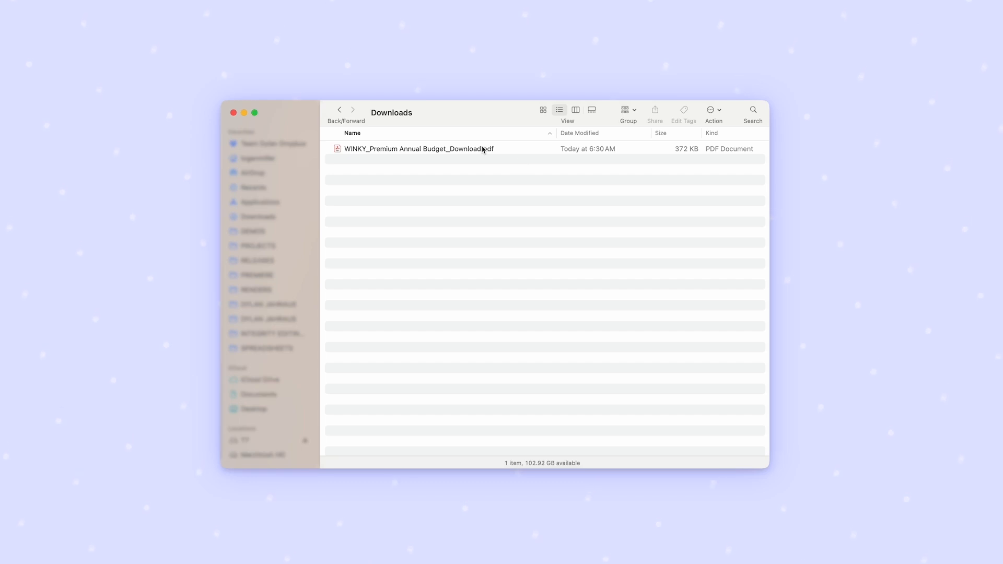
- Open WINKY_Premium Annual Budget_Download.pdf from the Downloads folder in Adobe Acrobat and check its quick preview
{"action": "double_click", "coordinate": [483, 150]}
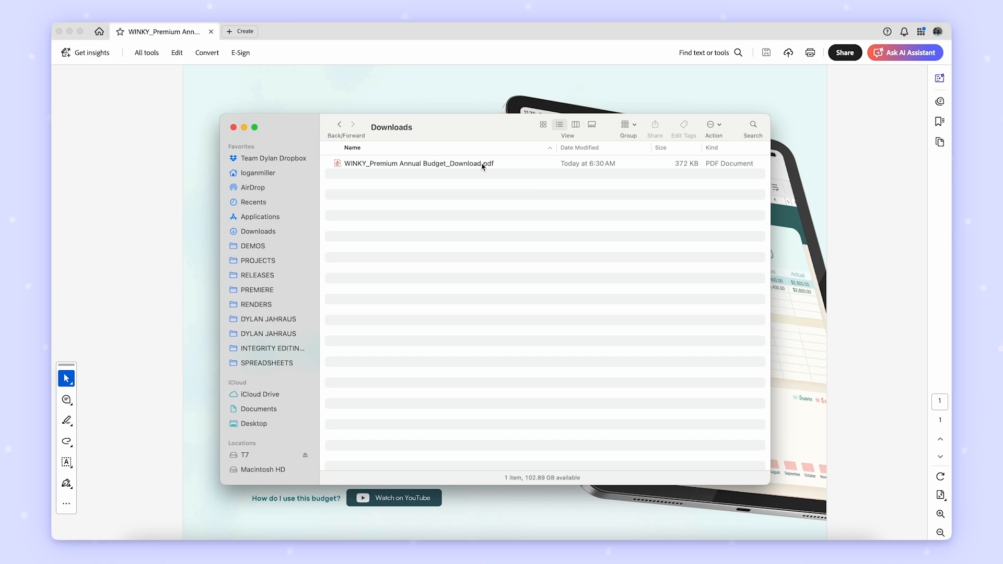
{"action": "left_click", "coordinate": [483, 164]}
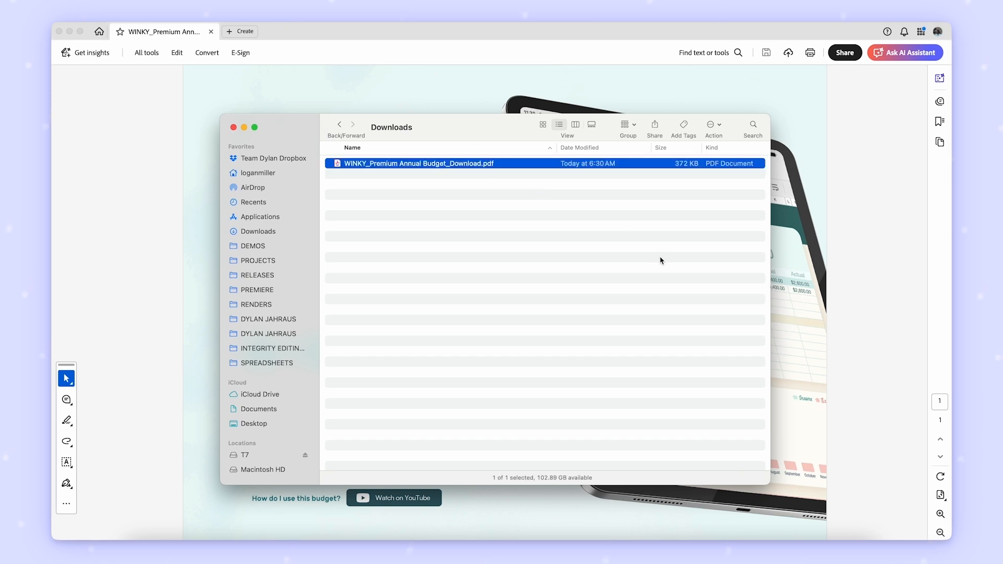
{"action": "key", "text": "space"}
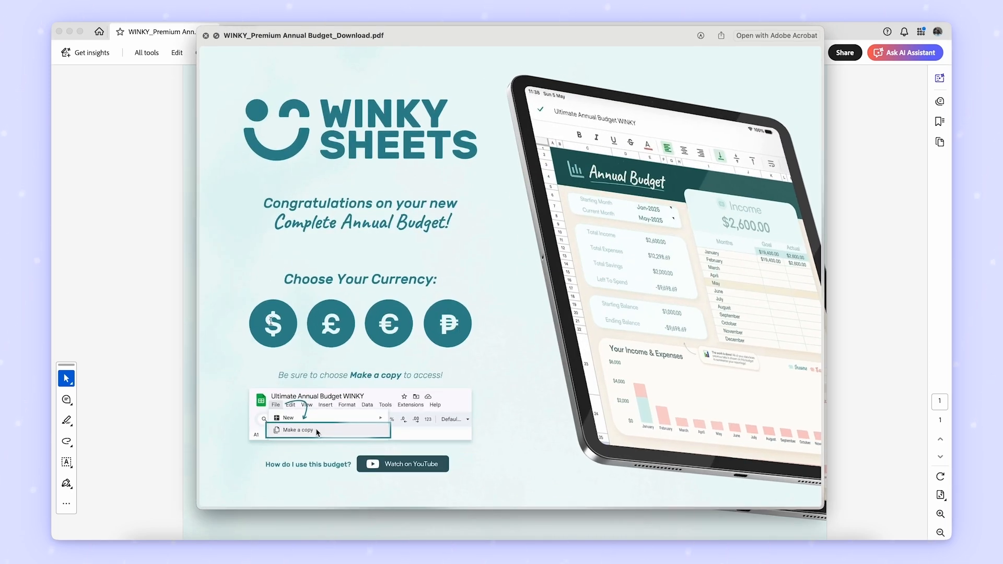
{"action": "key", "text": "space"}
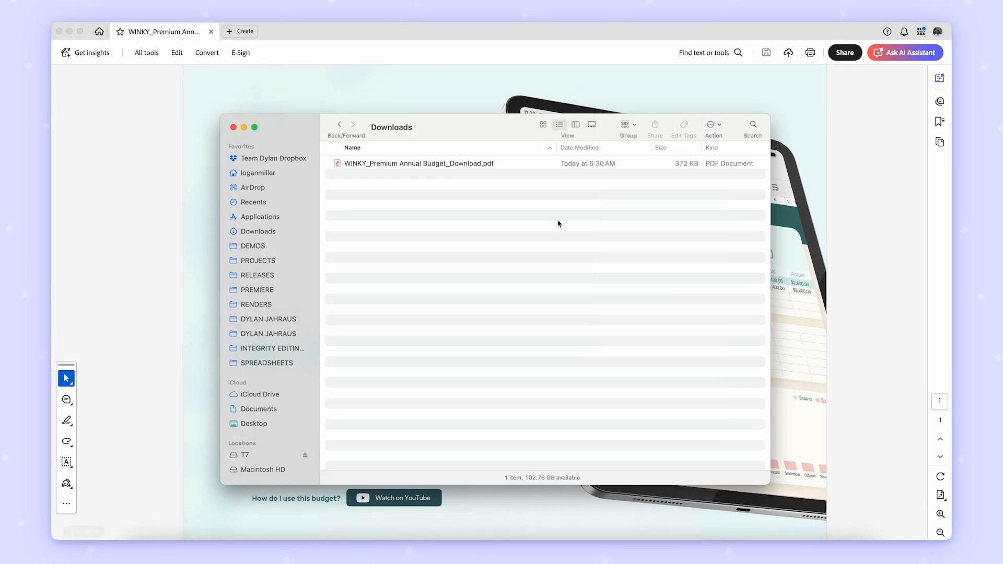
{"action": "left_click", "coordinate": [530, 47]}
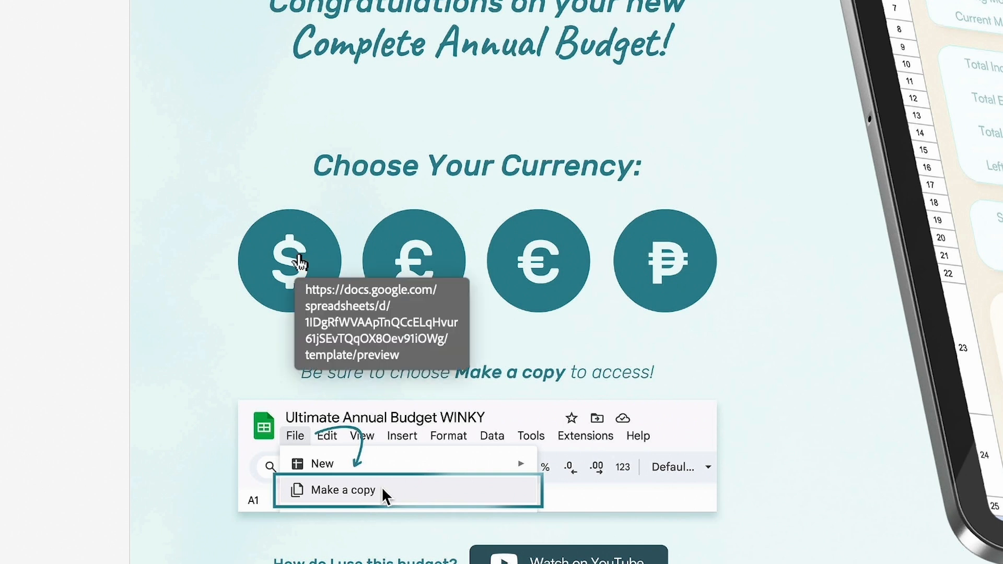
- Create the dollar version of the annual budget from the PDF's template link and allow its formulas external data access
{"action": "left_click", "coordinate": [299, 259]}
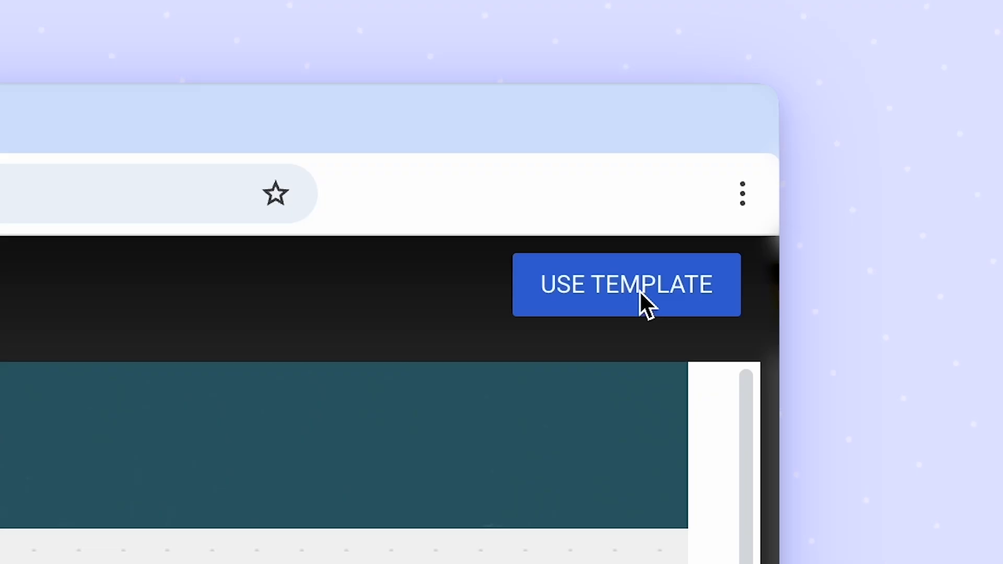
{"action": "left_click", "coordinate": [638, 291]}
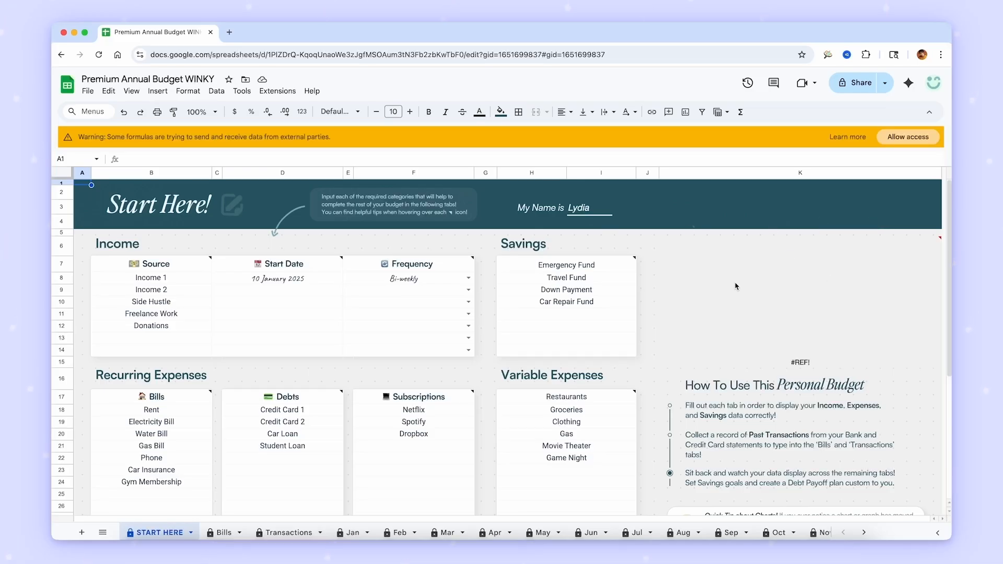
{"action": "mouse_move", "coordinate": [759, 291]}
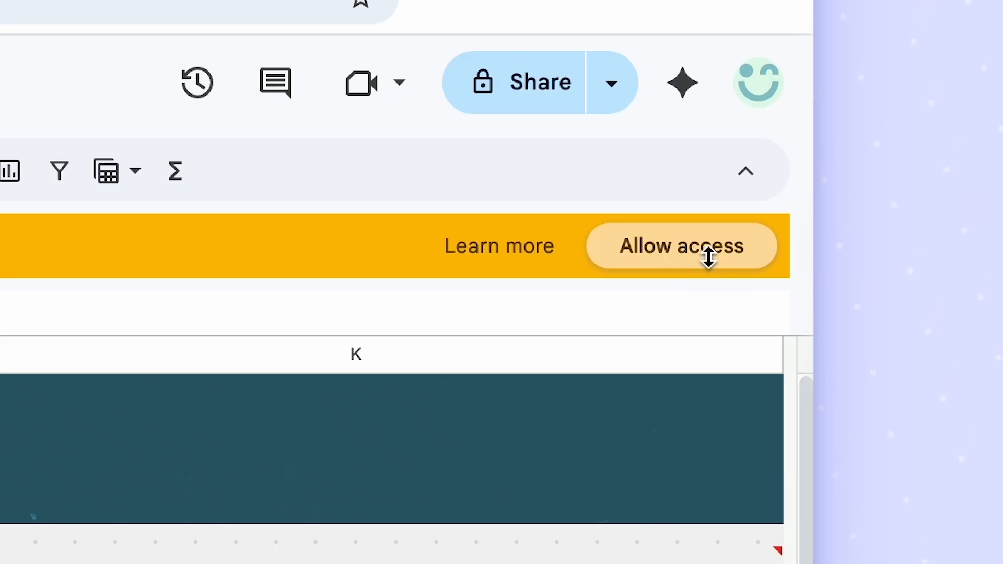
{"action": "left_click", "coordinate": [709, 256]}
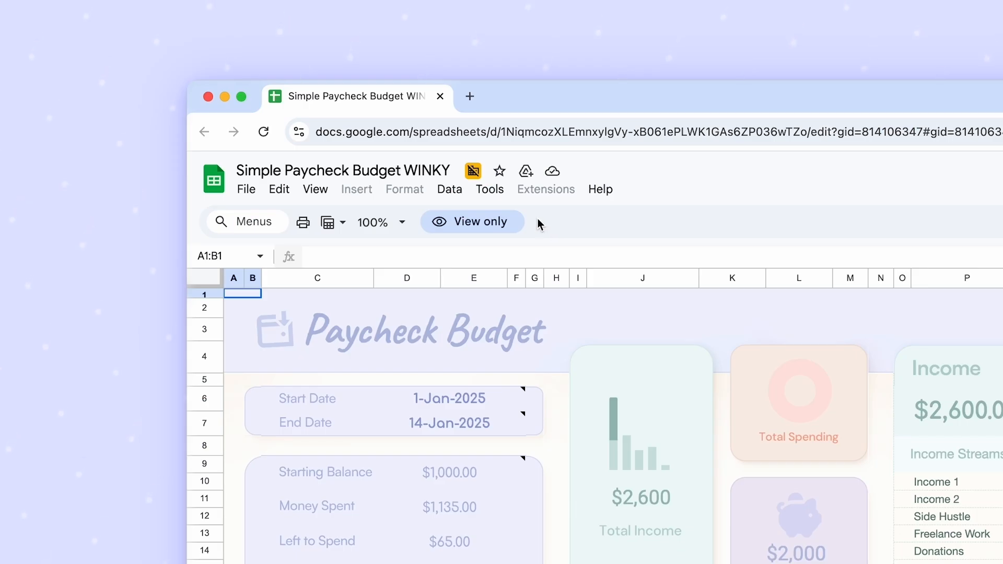
- Check the view-only access details of the Simple Paycheck Budget WINKY spreadsheet
{"action": "left_click", "coordinate": [500, 229]}
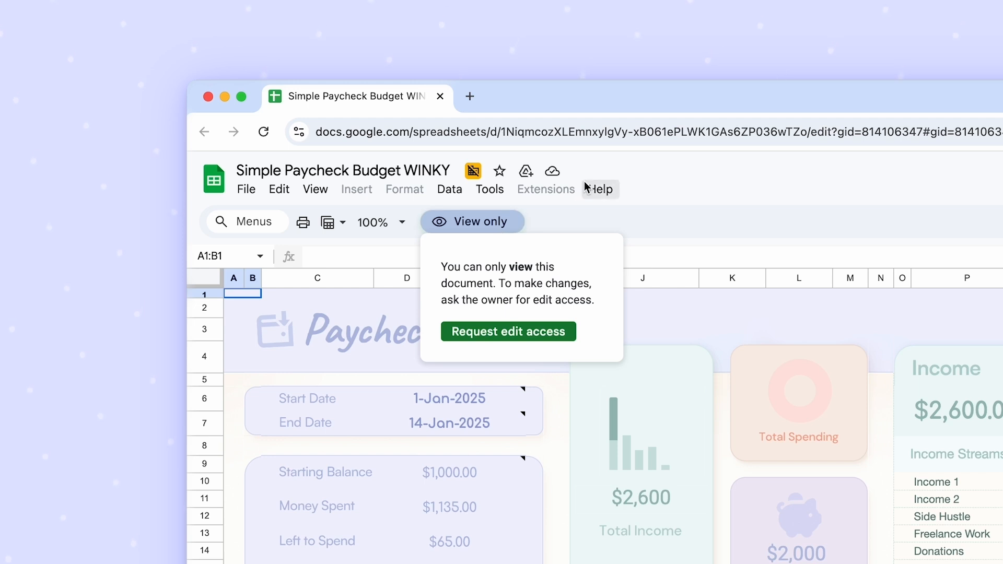
{"action": "left_click", "coordinate": [558, 211]}
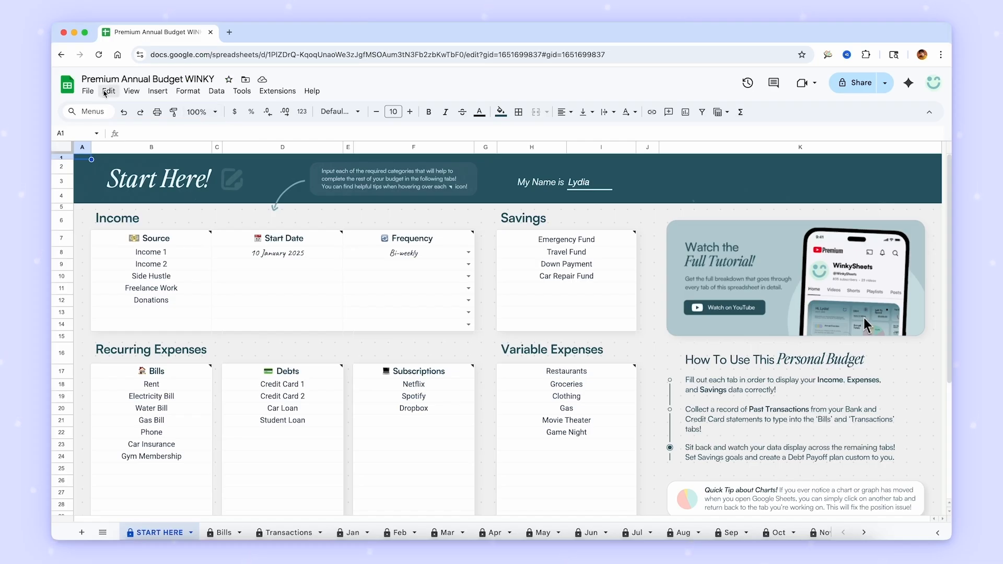
- Make a copy of the spreadsheet in My Drive, named "Premium Annual Budget WINKY - " followed by the person's first name
{"action": "left_click", "coordinate": [87, 91]}
{"action": "left_click", "coordinate": [145, 166]}
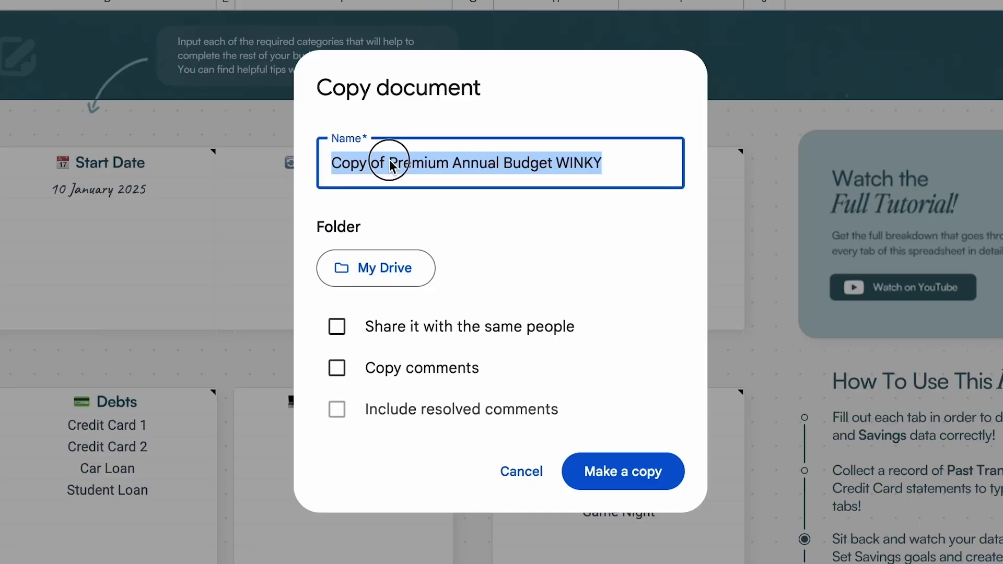
{"action": "left_click", "coordinate": [389, 163]}
{"action": "key", "text": "BackSpace"}
{"action": "key", "text": "BackSpace"}
{"action": "key", "text": "BackSpace"}
{"action": "key", "text": "BackSpace"}
{"action": "key", "text": "BackSpace"}
{"action": "key", "text": "BackSpace"}
{"action": "key", "text": "BackSpace"}
{"action": "key", "text": "BackSpace"}
{"action": "left_click", "coordinate": [574, 170]}
{"action": "type", "text": "- Jonathan"}
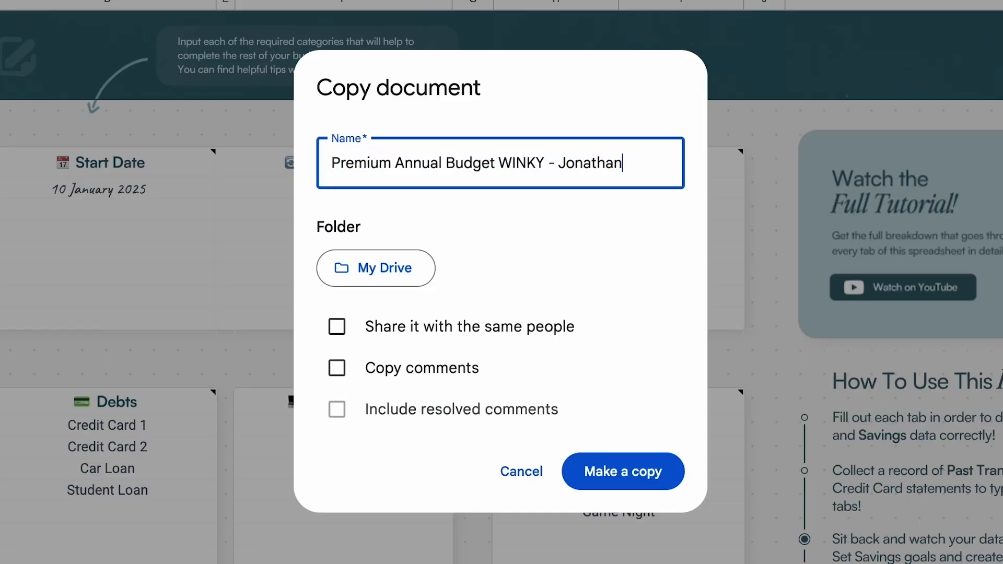
{"action": "left_click", "coordinate": [636, 479]}
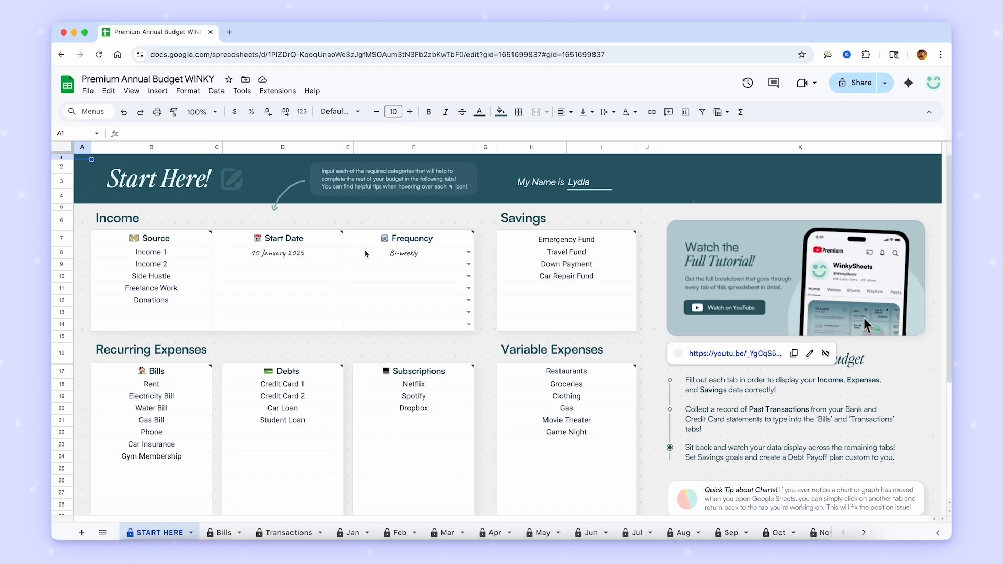
{"action": "left_click", "coordinate": [317, 267]}
{"action": "type", "text": "1/"}
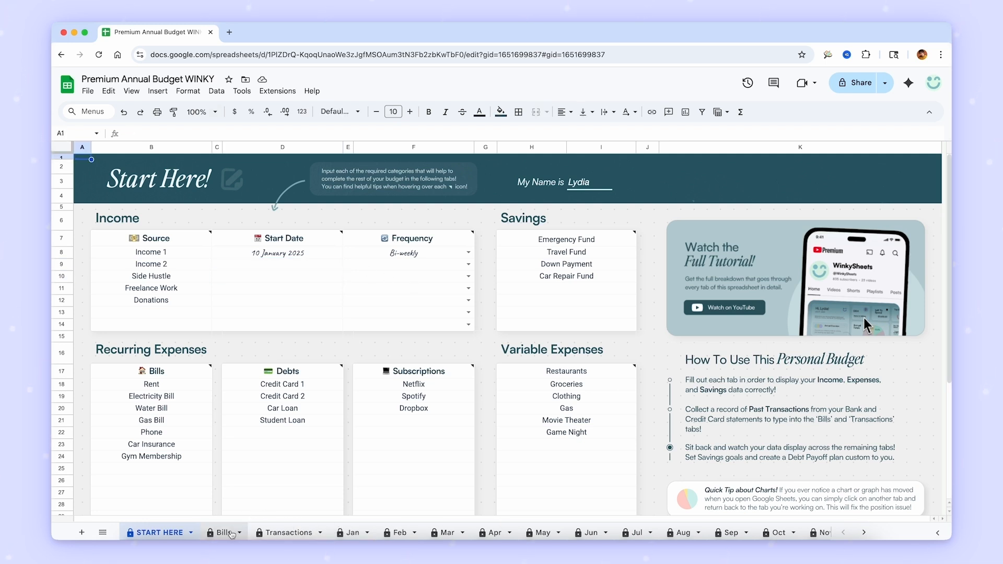
- Look through the Bills, Transactions, Jan and Feb sheets and reload the spreadsheet page
{"action": "left_click", "coordinate": [238, 529]}
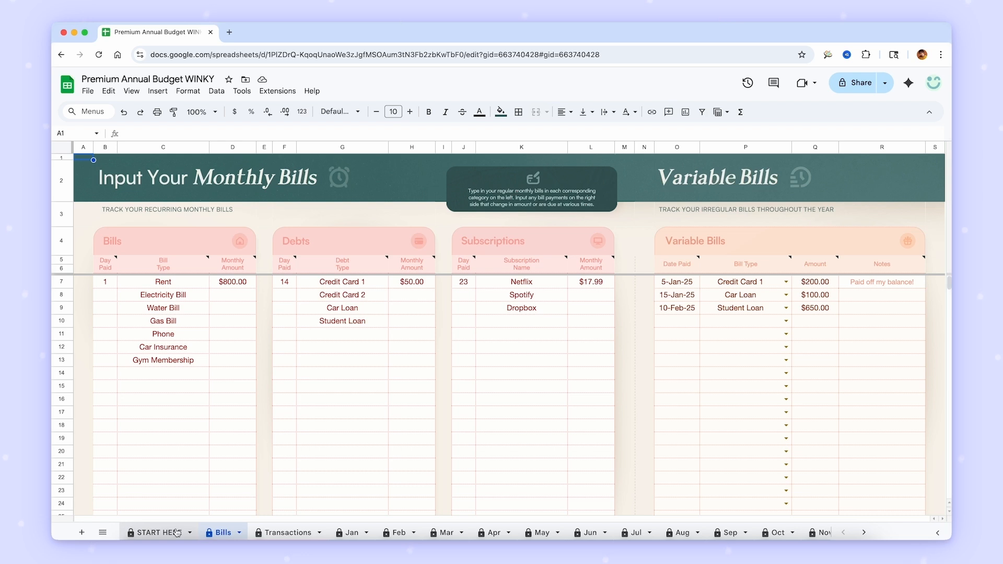
{"action": "left_click", "coordinate": [285, 534]}
{"action": "left_click", "coordinate": [352, 533]}
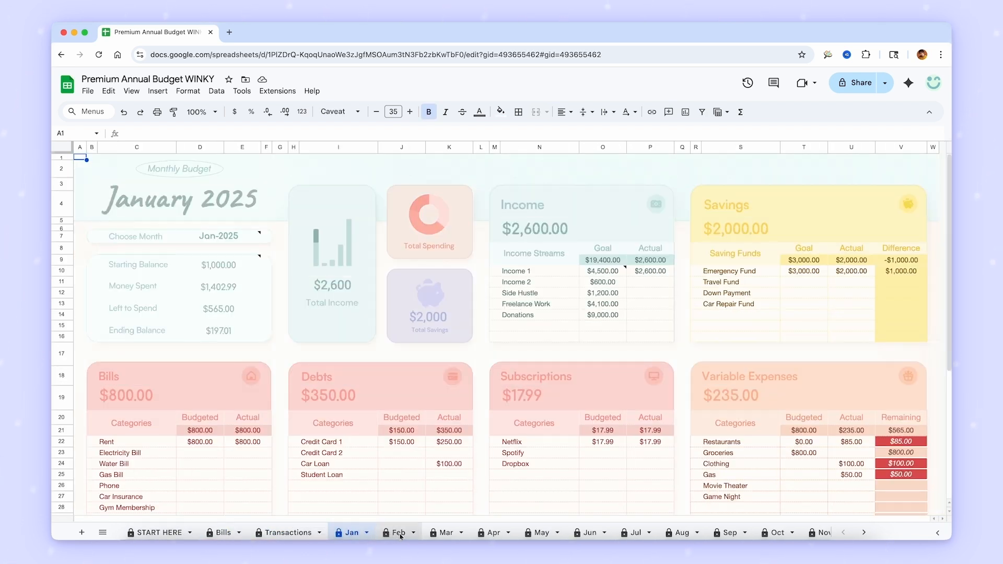
{"action": "left_click", "coordinate": [400, 534]}
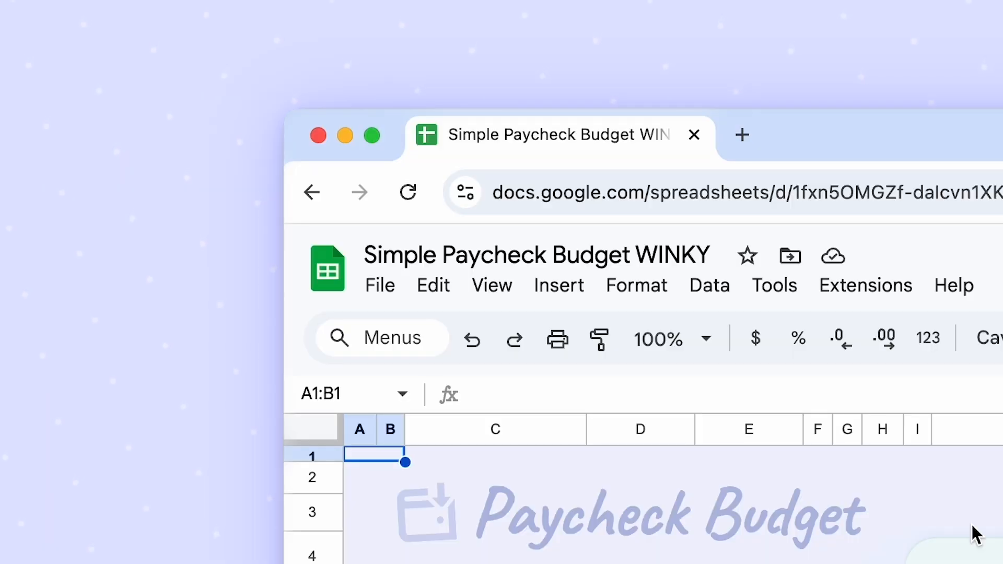
{"action": "left_click", "coordinate": [409, 192]}
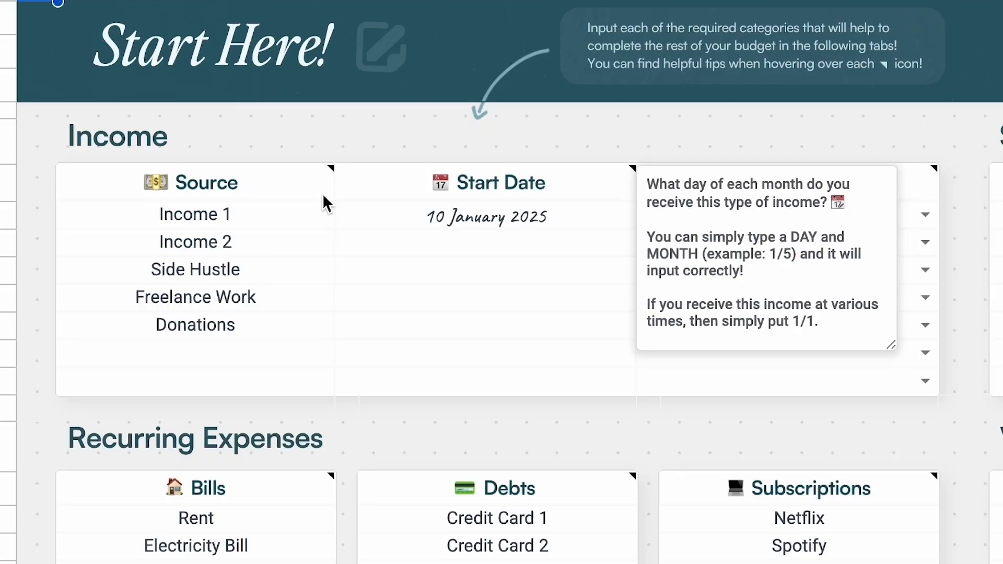
- Replace the first two income sources on the START HERE sheet with "Jeni's Ice Cream" and "Chili's"
{"action": "mouse_move", "coordinate": [331, 175]}
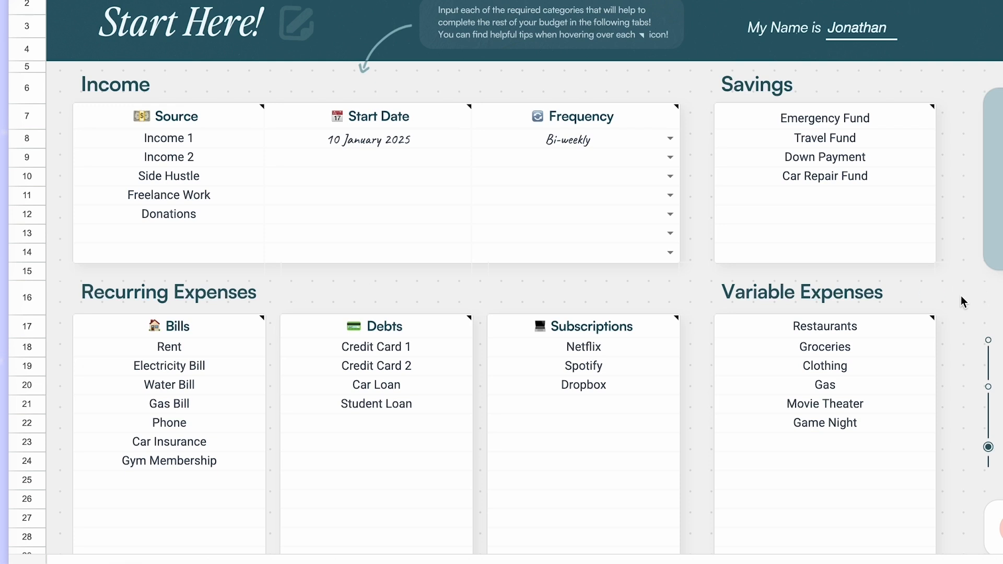
{"action": "left_click", "coordinate": [241, 146]}
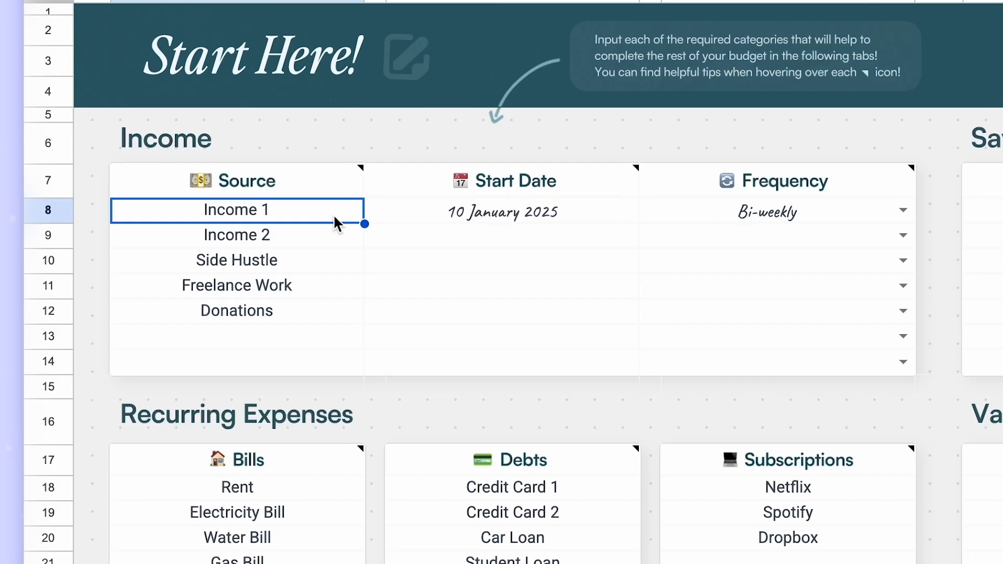
{"action": "key", "text": "Down"}
{"action": "key", "text": "Down"}
{"action": "key", "text": "Down"}
{"action": "key", "text": "Down"}
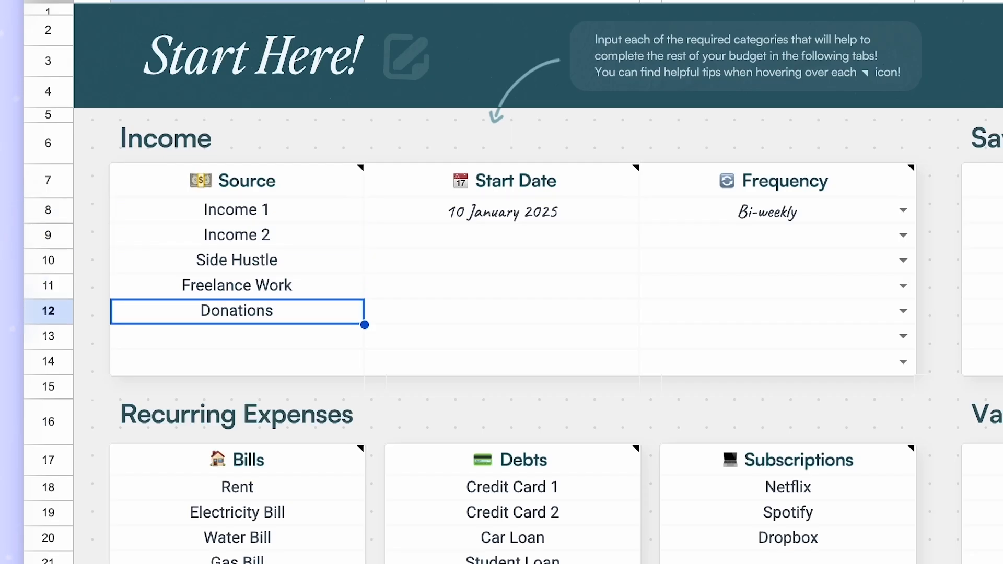
{"action": "key", "text": "Up"}
{"action": "key", "text": "Up"}
{"action": "key", "text": "Up"}
{"action": "key", "text": "Up"}
{"action": "key", "text": "Up"}
{"action": "left_click", "coordinate": [315, 216]}
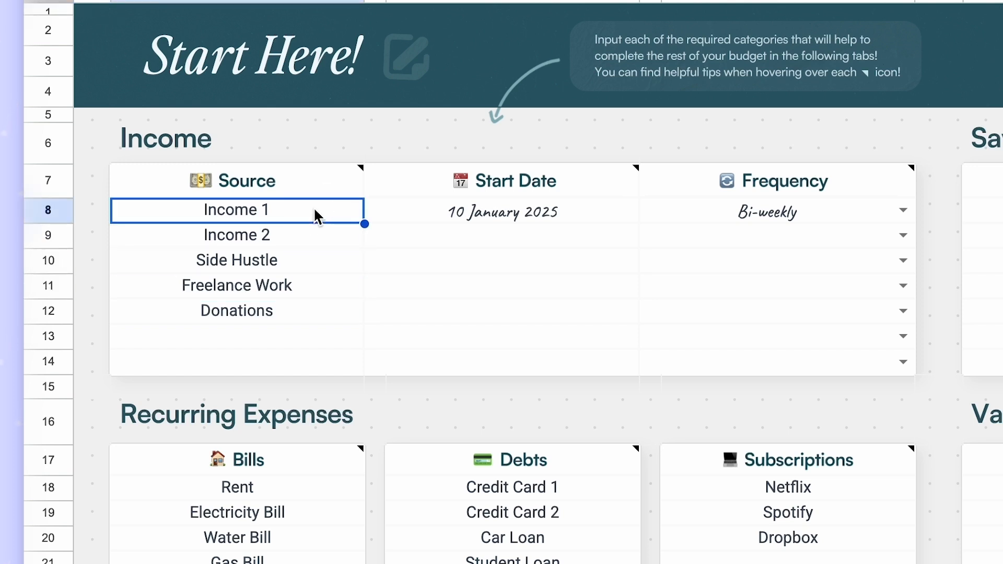
{"action": "type", "text": "Jeni's Ice Cream"}
{"action": "key", "text": "Return"}
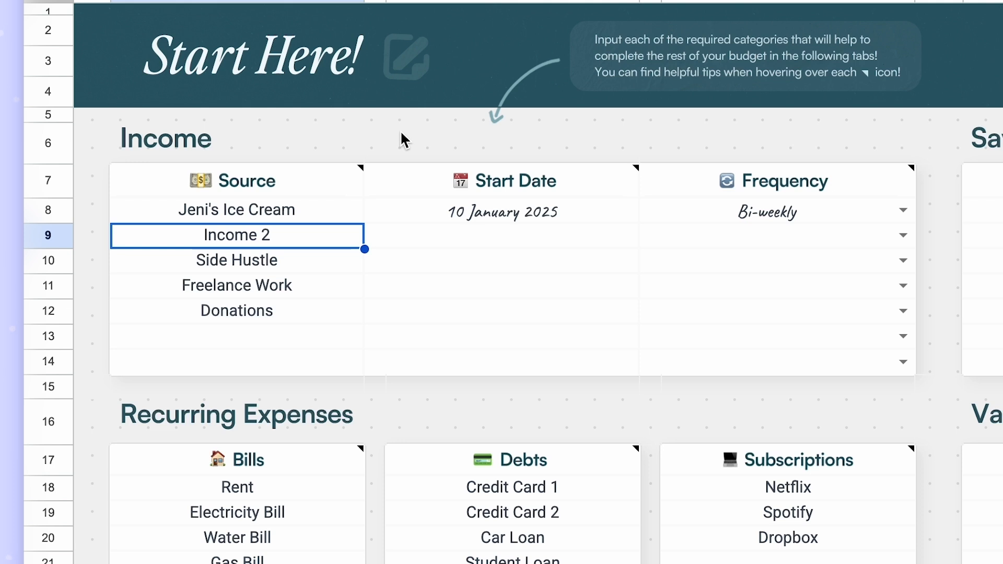
{"action": "type", "text": "Chili's"}
- Clear the Side Hustle, Freelance Work and Donations entries from the income sources
{"action": "left_click", "coordinate": [324, 264]}
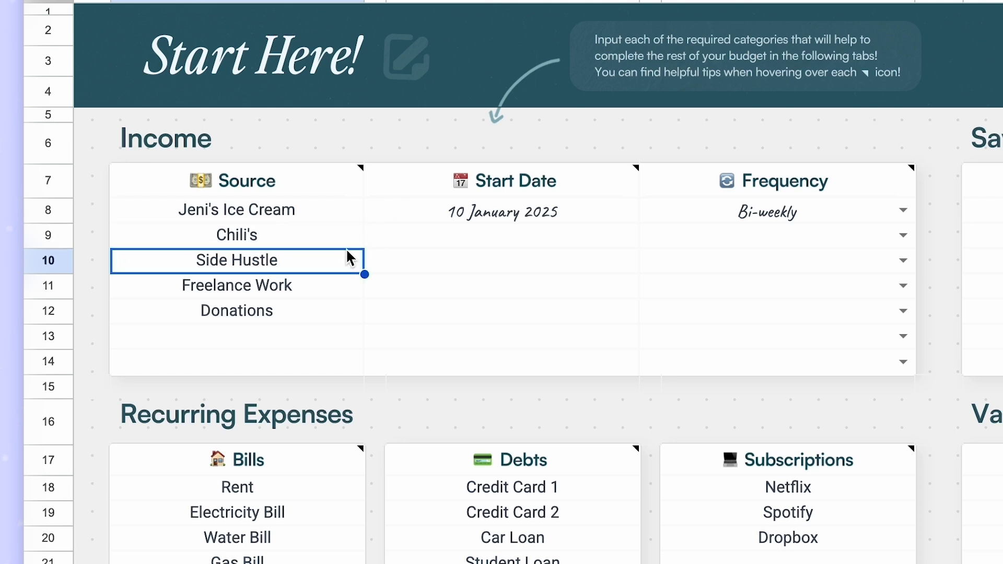
{"action": "key", "text": "Delete"}
{"action": "key", "text": "Down"}
{"action": "key", "text": "Delete"}
{"action": "key", "text": "Down"}
{"action": "key", "text": "Delete"}
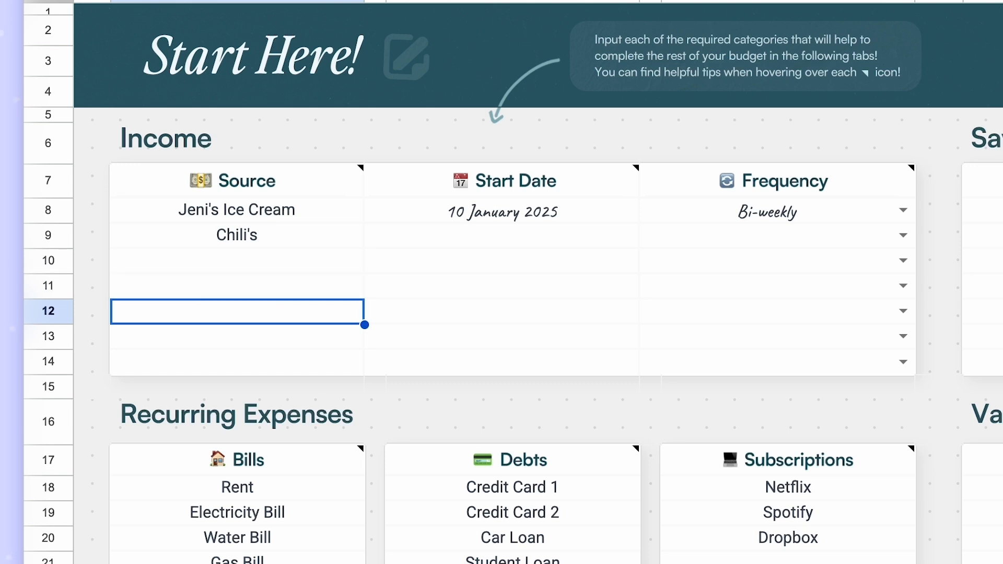
{"action": "key", "text": "Down"}
{"action": "key", "text": "Up"}
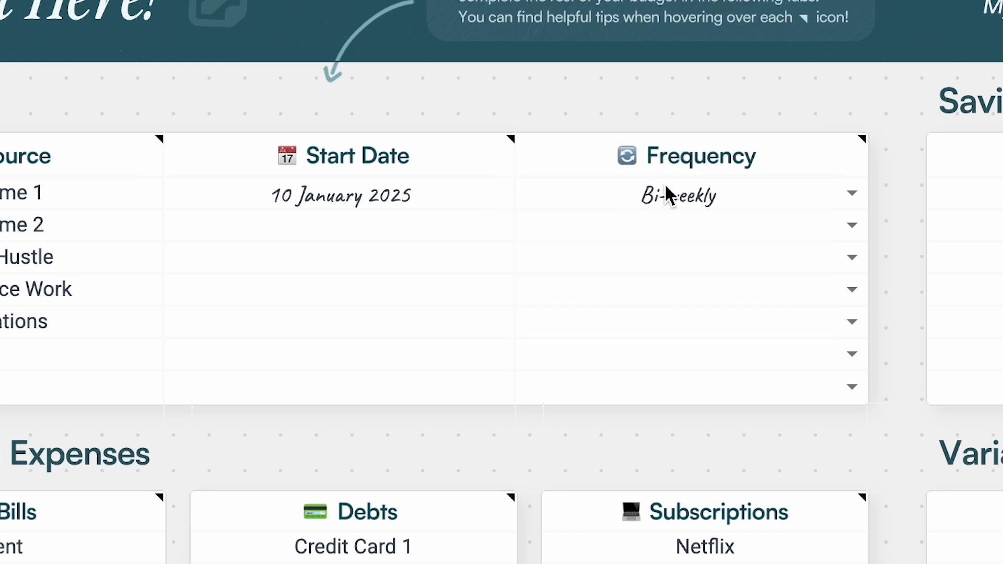
- Review the frequency choices for Income 1 and examine its paydays on the January 2025 bill calendar
{"action": "left_click", "coordinate": [852, 194]}
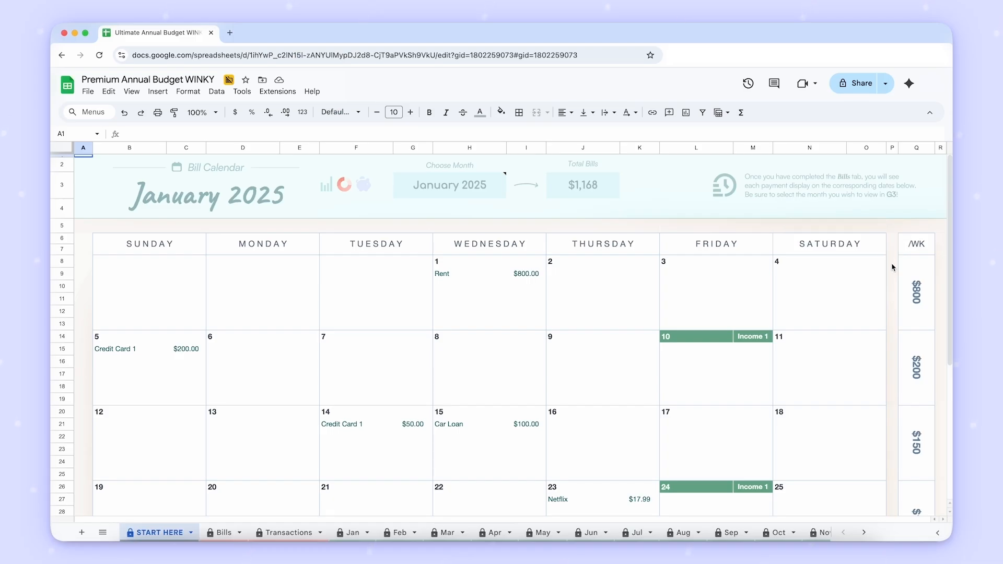
{"action": "scroll", "coordinate": [895, 261], "scroll_direction": "down", "scroll_amount": 5}
{"action": "scroll", "coordinate": [892, 267], "scroll_direction": "up", "scroll_amount": 3}
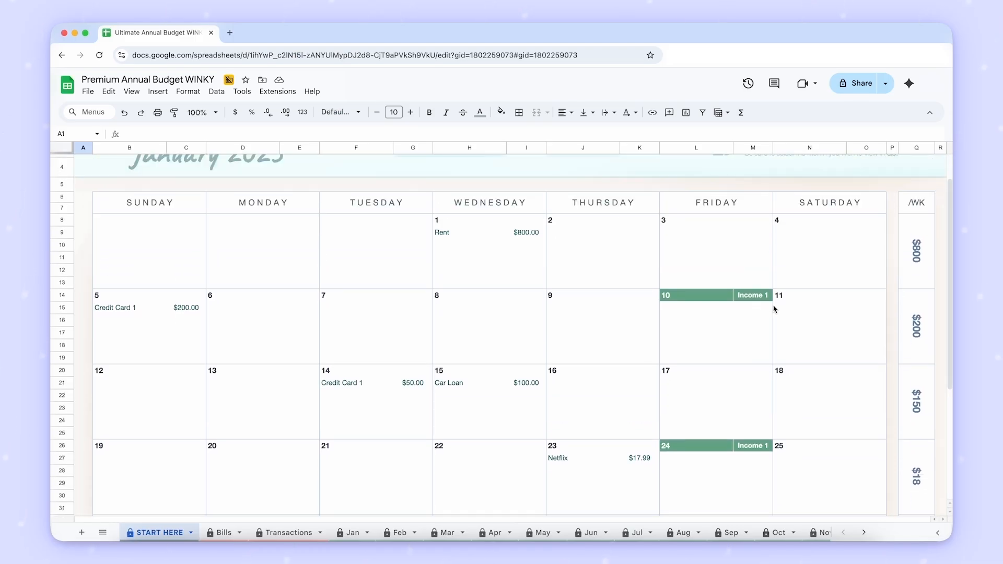
{"action": "scroll", "coordinate": [721, 442], "scroll_direction": "up", "scroll_amount": 2}
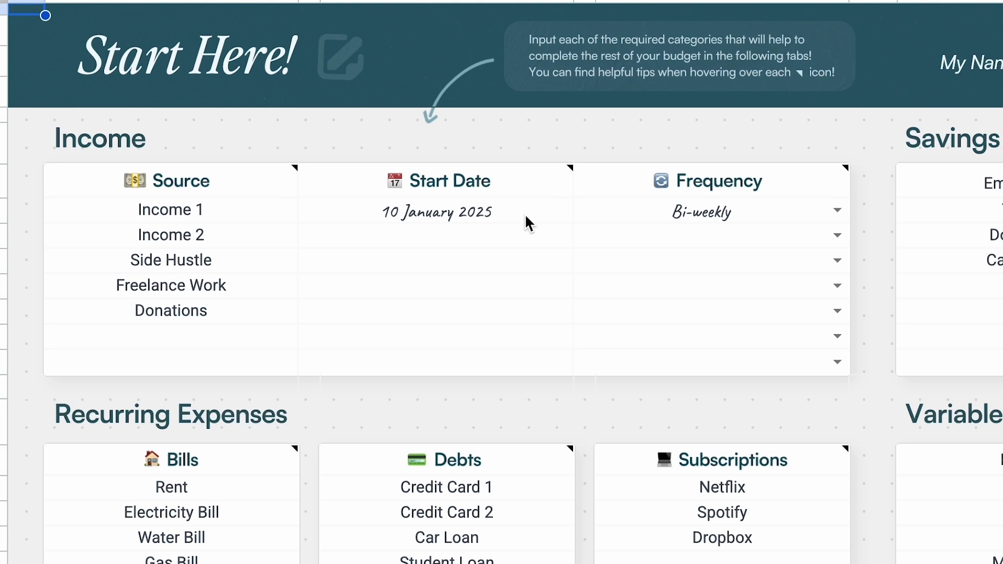
- Set the start date of Income 1 to 1/15
{"action": "left_click", "coordinate": [525, 216]}
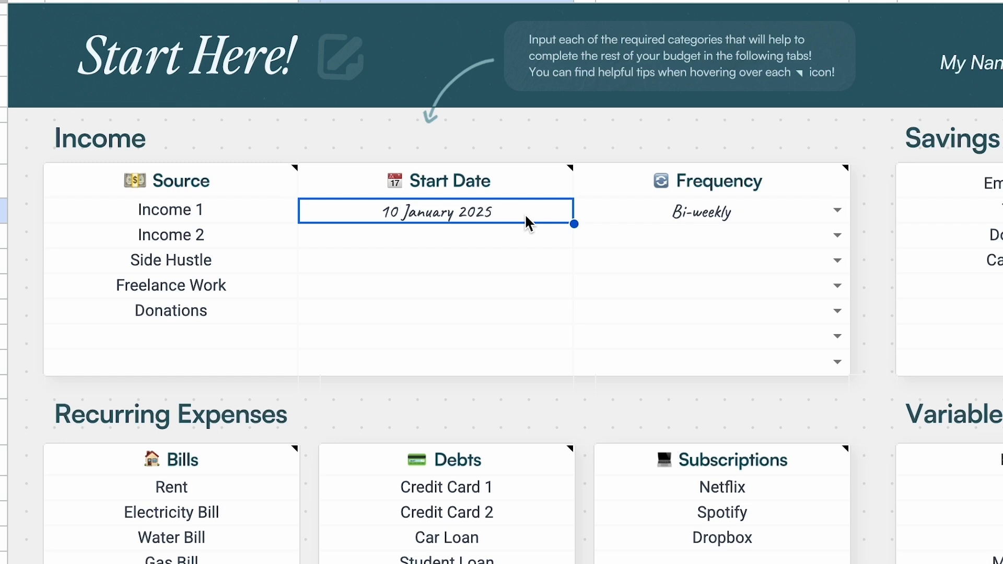
{"action": "left_click", "coordinate": [610, 221]}
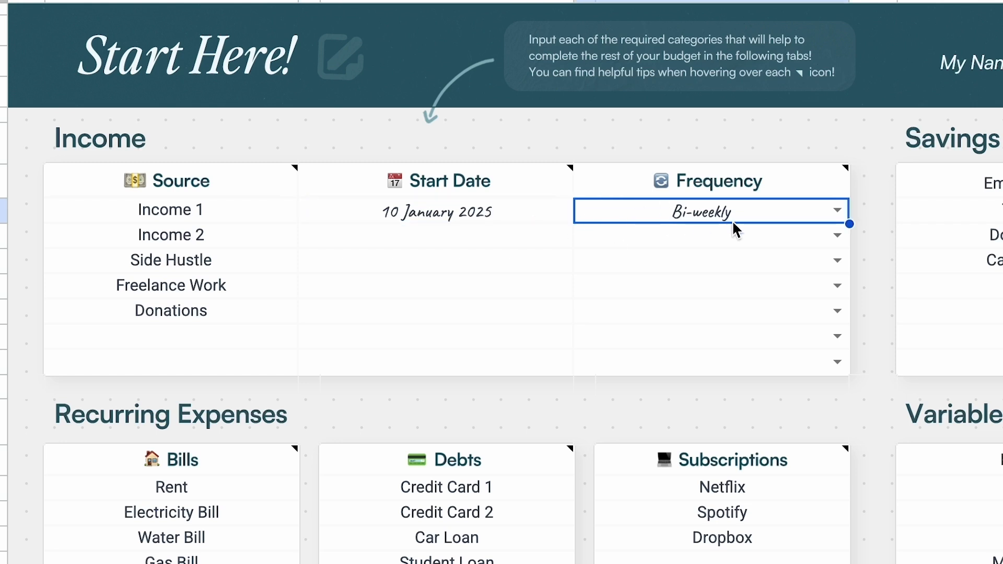
{"action": "left_click", "coordinate": [530, 215]}
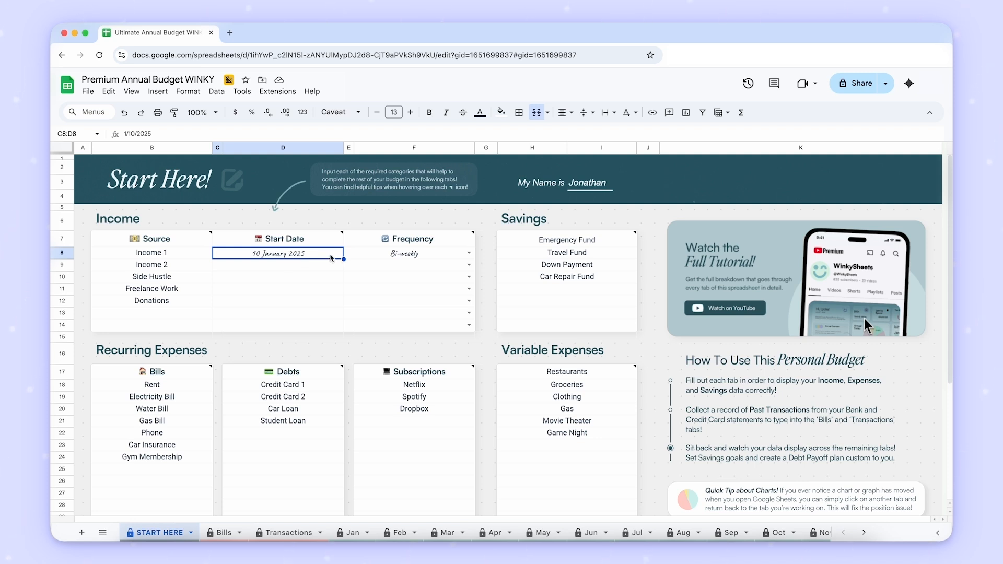
{"action": "type", "text": "1/15"}
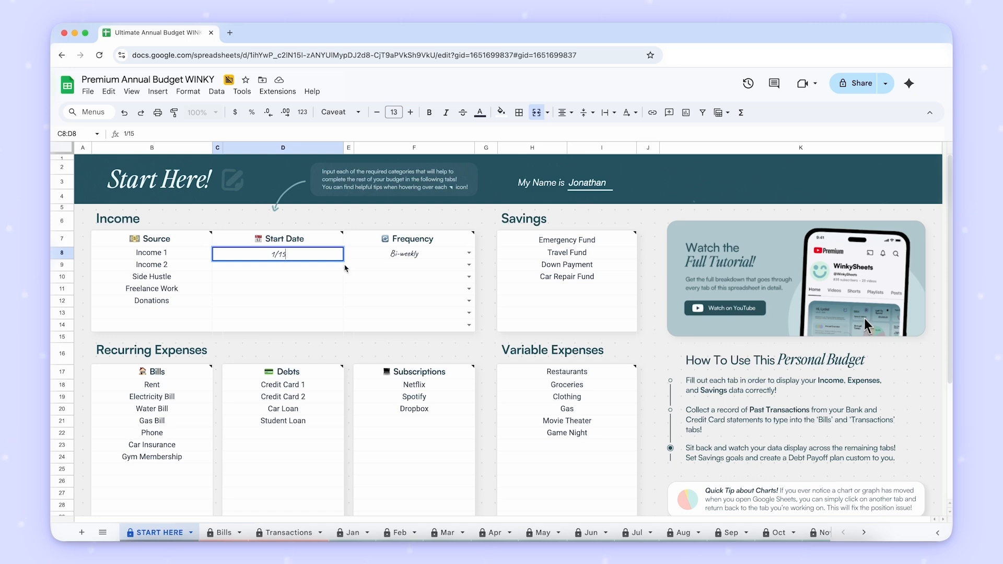
{"action": "key", "text": "Tab"}
- Try 1/1 and 1/30 as the start date of Income 1, undoing the date changes
{"action": "left_click", "coordinate": [295, 254]}
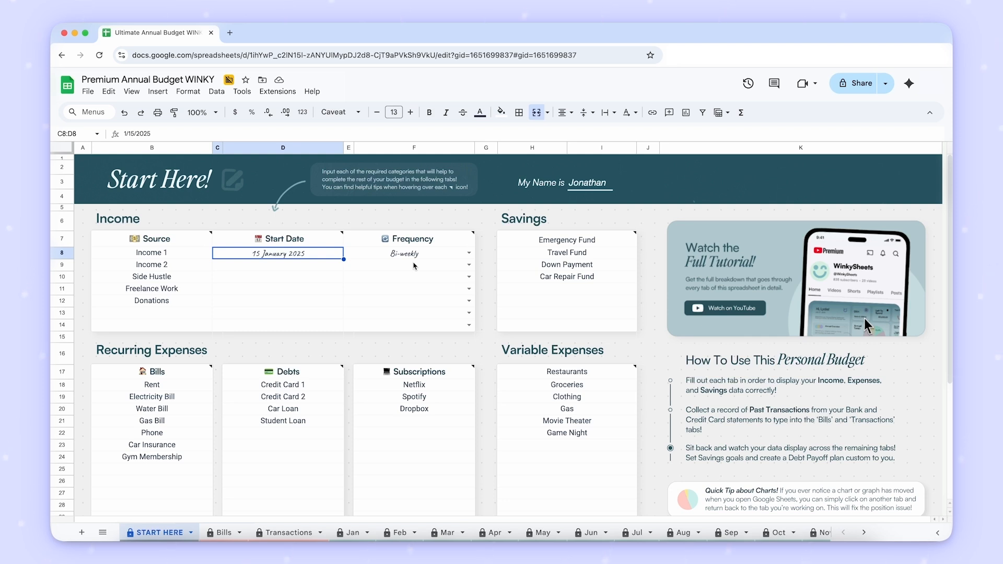
{"action": "type", "text": "1/1"}
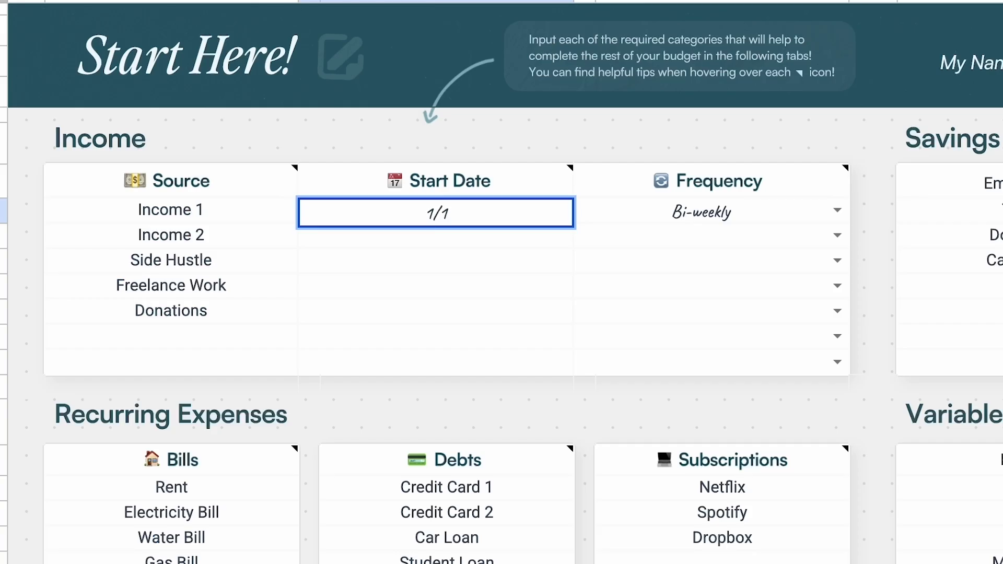
{"action": "key", "text": "Return"}
{"action": "key", "text": "Up"}
{"action": "type", "text": "1/30"}
{"action": "key", "text": "Return"}
{"action": "key", "text": "ctrl+z"}
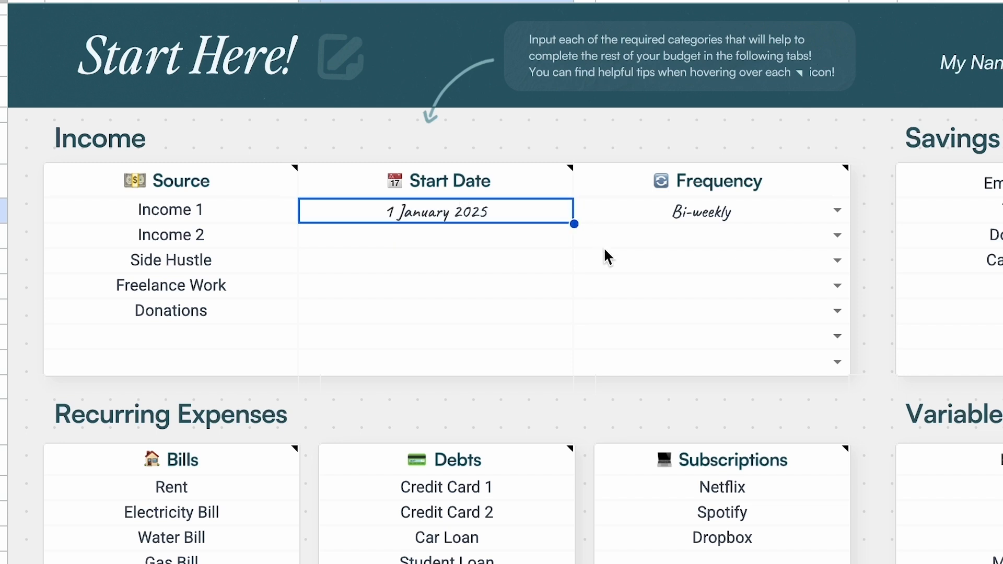
{"action": "key", "text": "ctrl+z"}
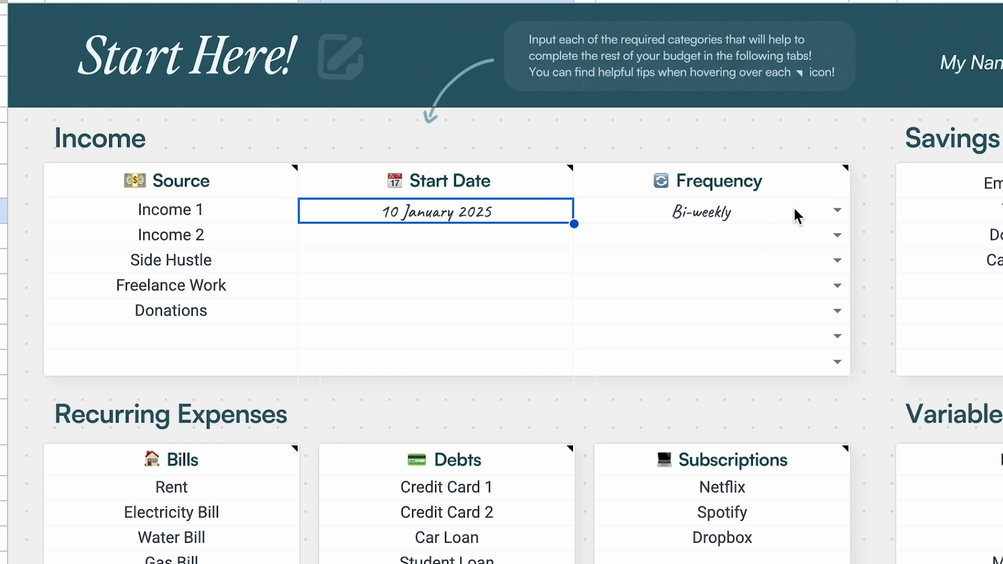
- Review the frequency choices for Income 1 without changing the selection
{"action": "left_click", "coordinate": [838, 211]}
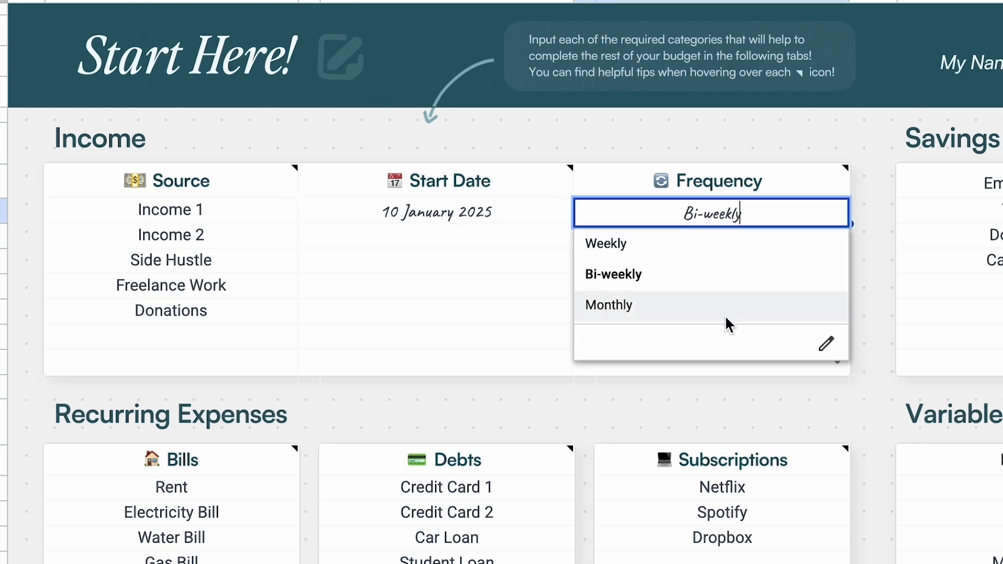
{"action": "left_click", "coordinate": [843, 153]}
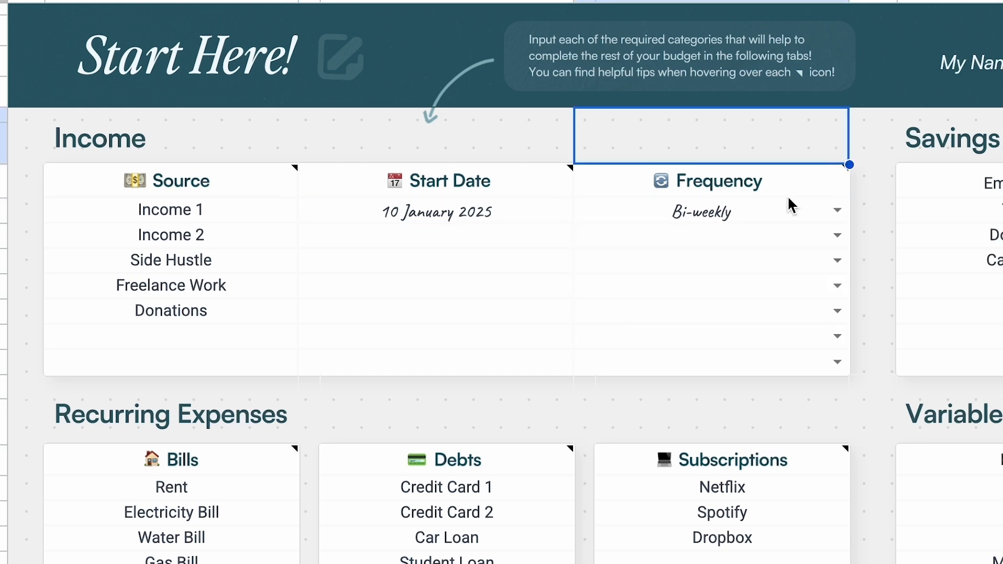
{"action": "mouse_move", "coordinate": [801, 199]}
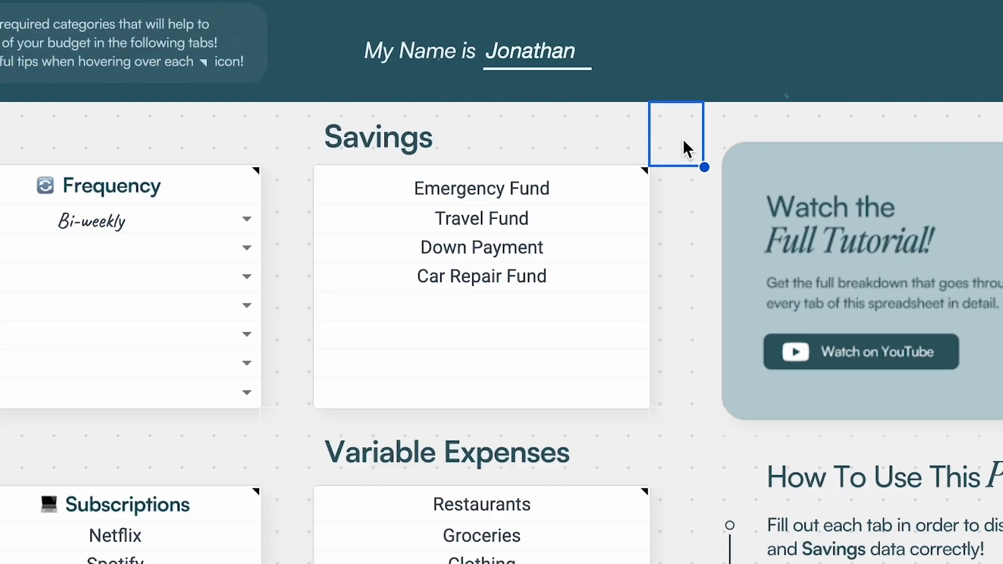
- Go through the Savings list from Emergency Fund to the first empty row and read the tip on savings goals
{"action": "left_click", "coordinate": [605, 187]}
{"action": "key", "text": "Down"}
{"action": "key", "text": "Down"}
{"action": "key", "text": "Down"}
{"action": "key", "text": "Down"}
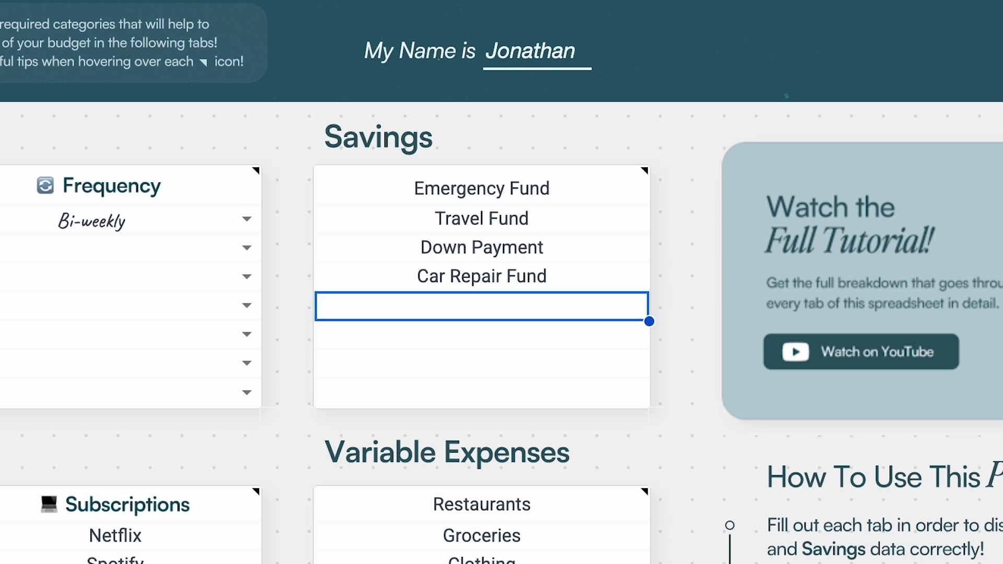
{"action": "key", "text": "Up"}
{"action": "key", "text": "Up"}
{"action": "key", "text": "Up"}
{"action": "key", "text": "Up"}
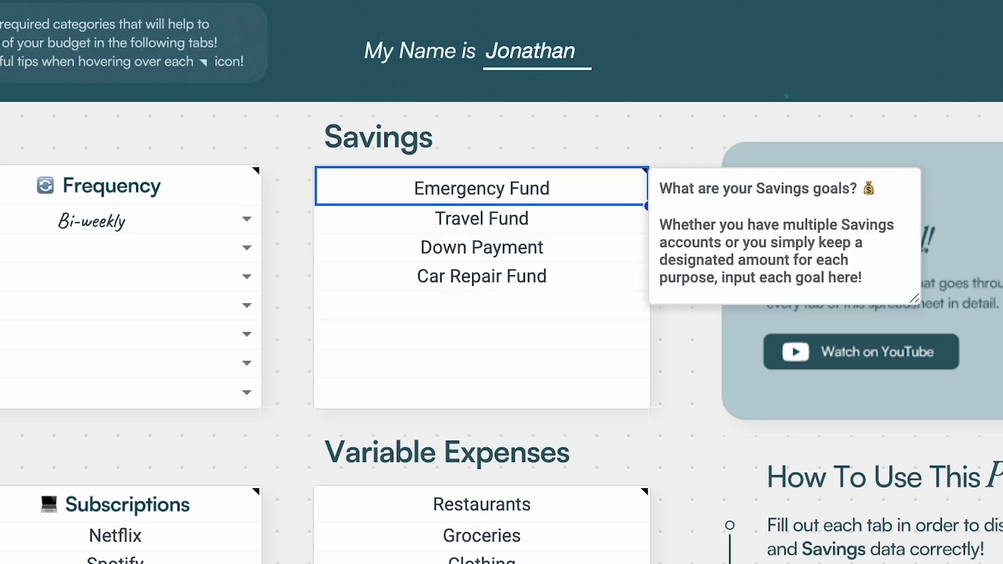
{"action": "left_click", "coordinate": [804, 109]}
{"action": "left_click", "coordinate": [696, 110]}
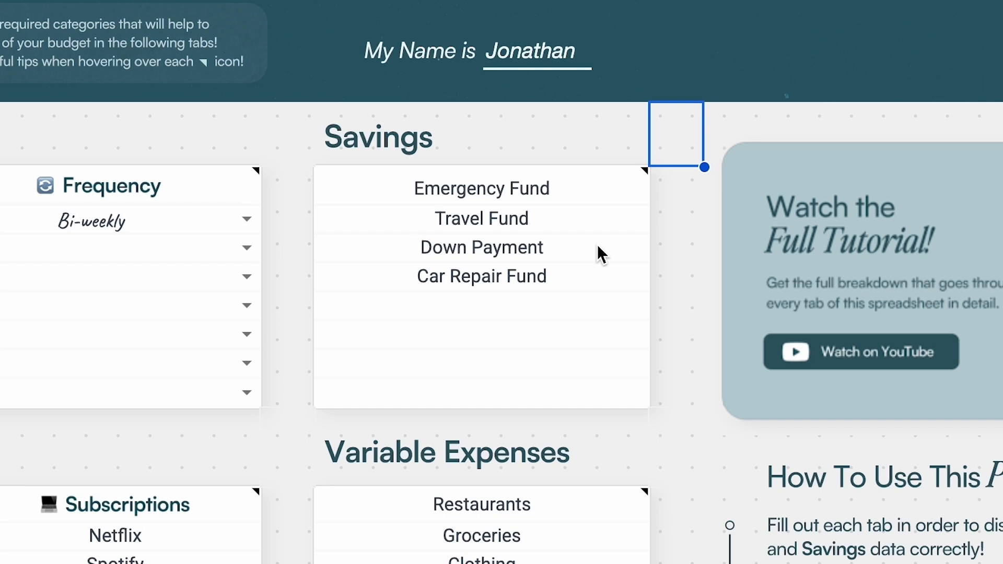
{"action": "left_click", "coordinate": [612, 178]}
{"action": "key", "text": "Down"}
{"action": "key", "text": "Down"}
{"action": "key", "text": "Down"}
{"action": "key", "text": "Down"}
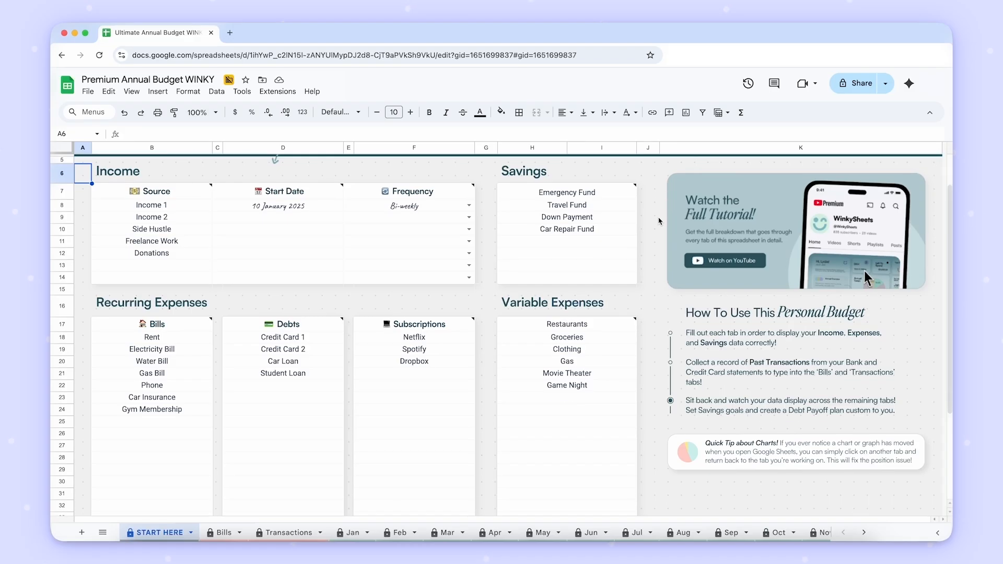
- Examine the Recurring Expenses and Variable Expenses sections and go through the entries in the Bills list
{"action": "scroll", "coordinate": [695, 267], "scroll_direction": "down", "scroll_amount": 5}
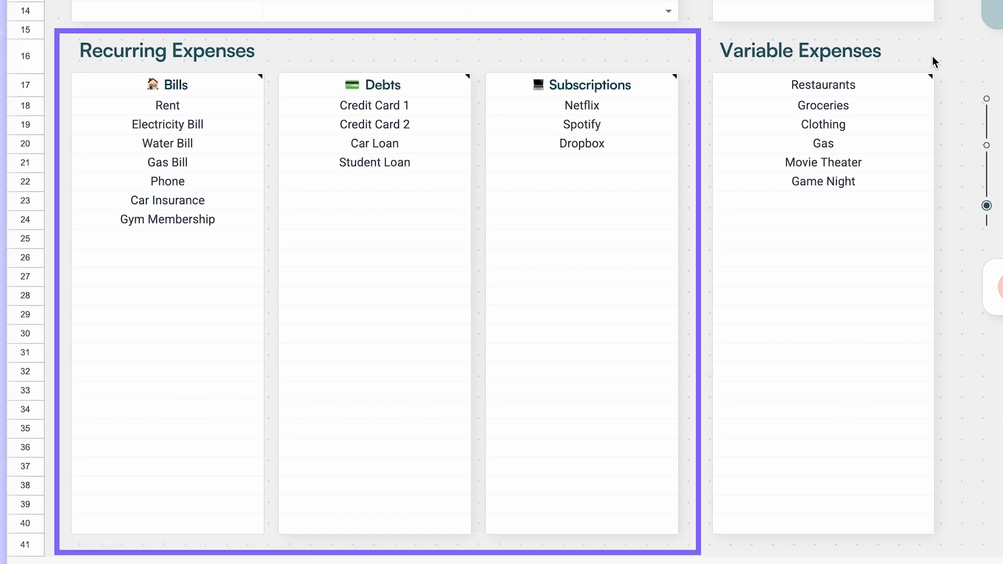
{"action": "left_click", "coordinate": [696, 38]}
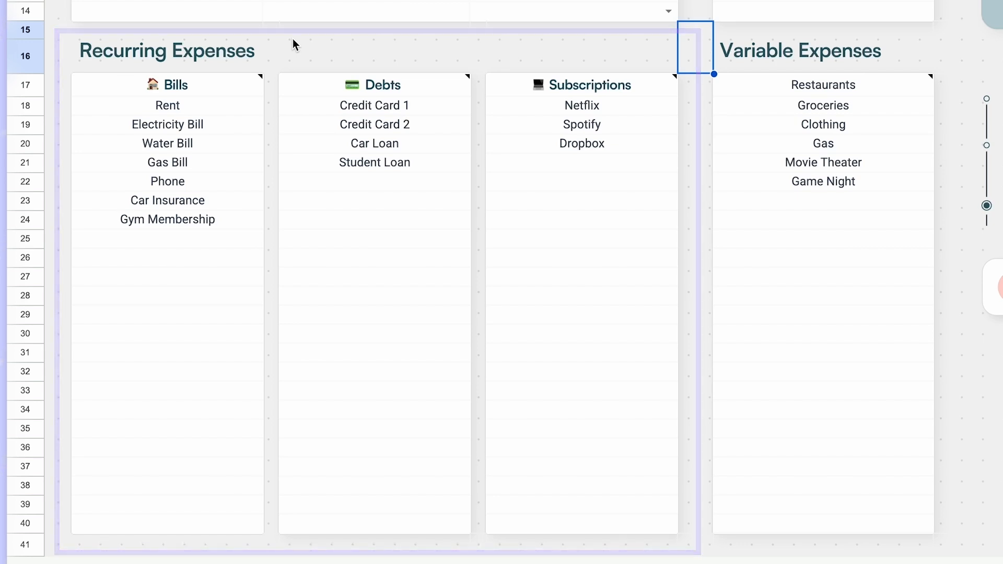
{"action": "left_click", "coordinate": [943, 34]}
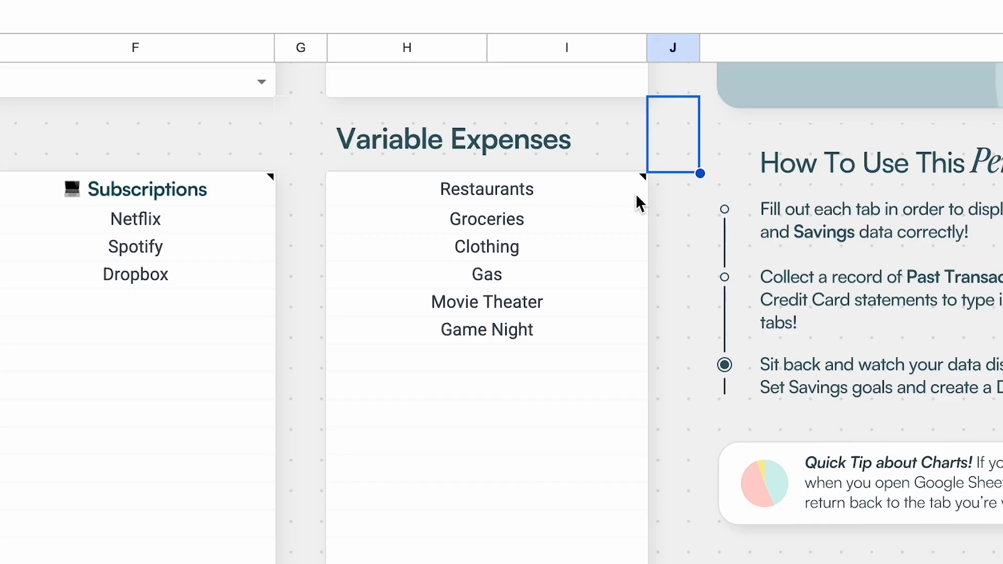
{"action": "mouse_move", "coordinate": [632, 211]}
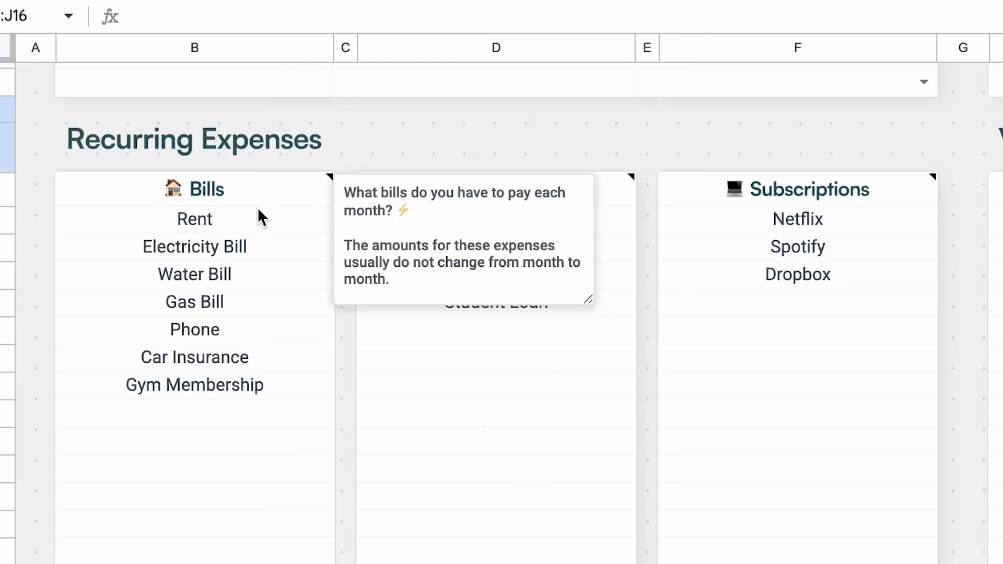
{"action": "left_click", "coordinate": [258, 209]}
{"action": "key", "text": "Down"}
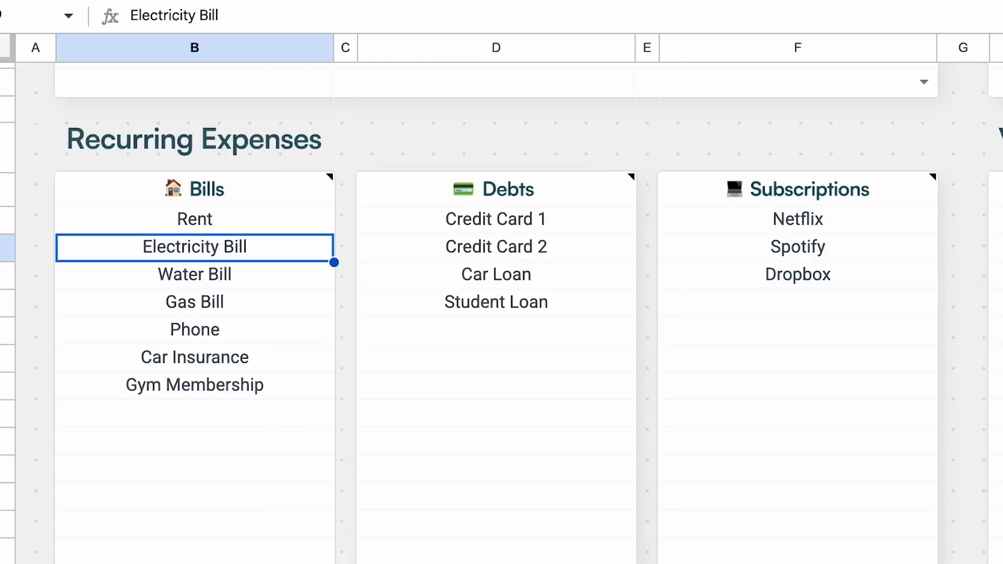
{"action": "key", "text": "Down"}
{"action": "key", "text": "Down"}
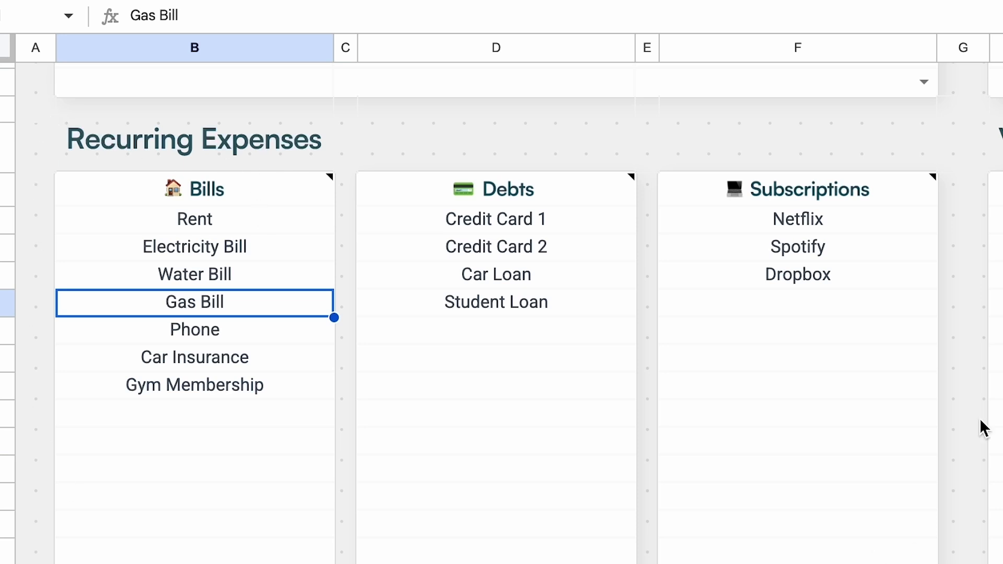
{"action": "left_click", "coordinate": [329, 217]}
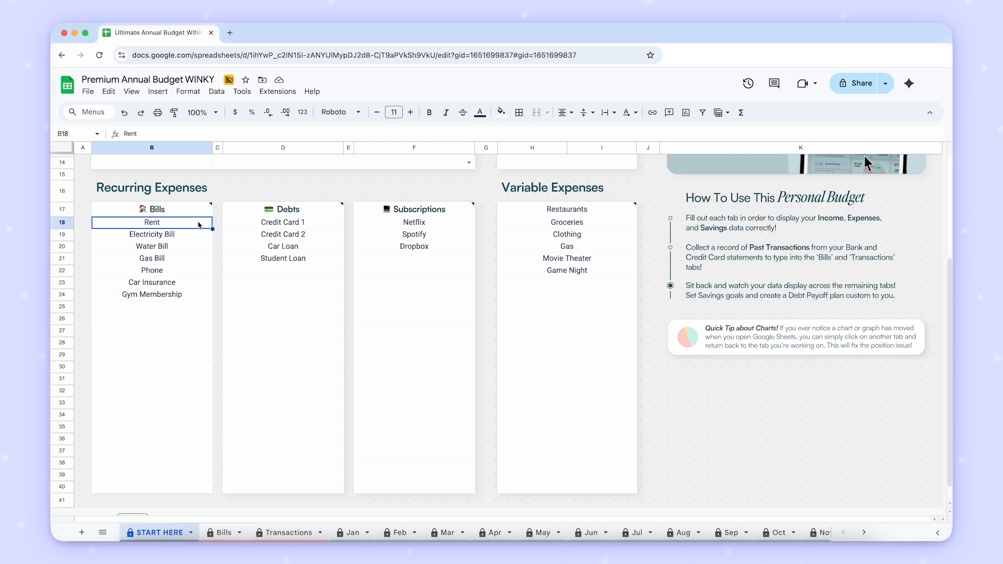
{"action": "key", "text": "Down"}
{"action": "key", "text": "Down"}
{"action": "key", "text": "Down"}
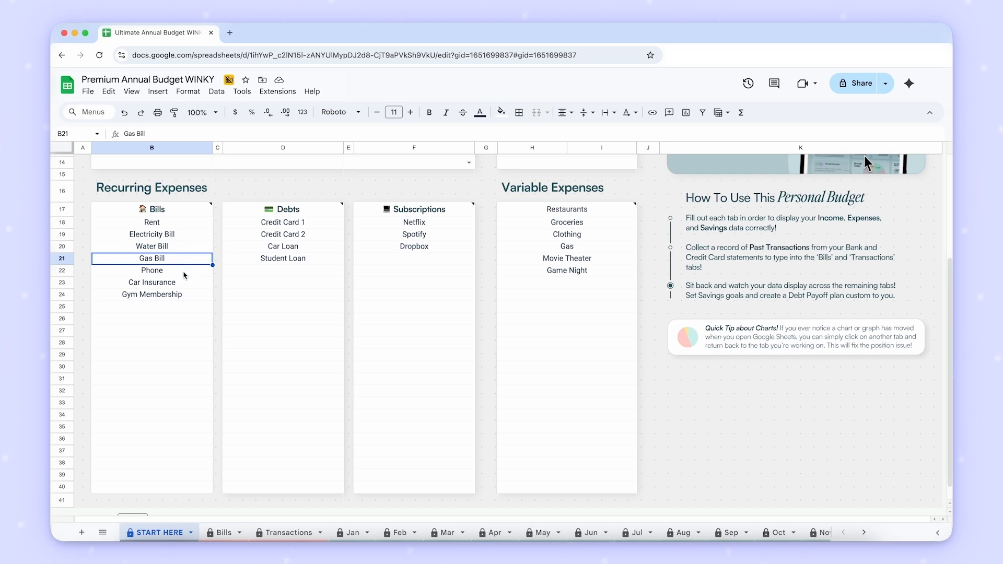
- Look through the Debts list and try replacing Credit Card 1 with a bank name
{"action": "left_click", "coordinate": [282, 222]}
{"action": "key", "text": "Down"}
{"action": "key", "text": "Down"}
{"action": "key", "text": "Down"}
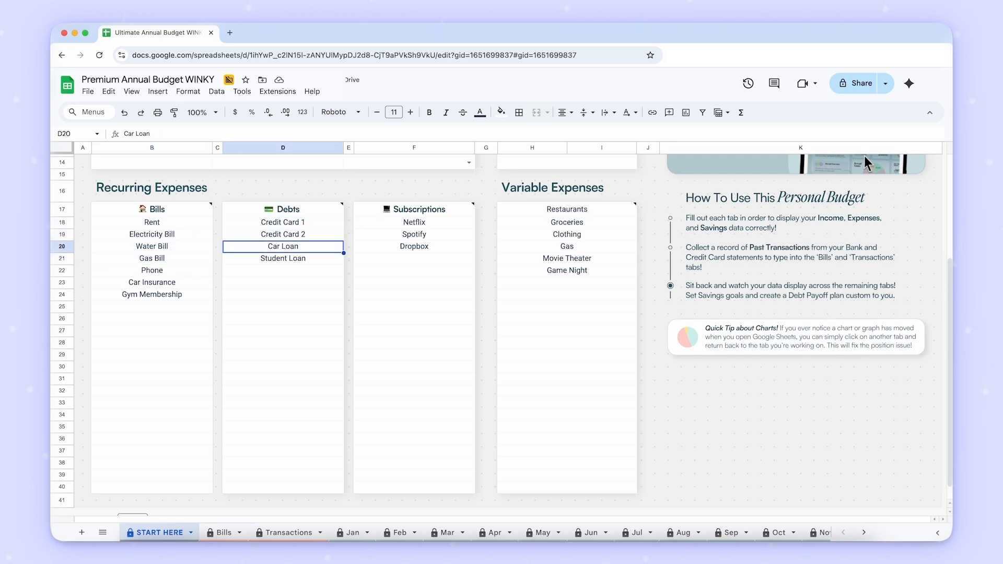
{"action": "key", "text": "Up"}
{"action": "key", "text": "Up"}
{"action": "key", "text": "Up"}
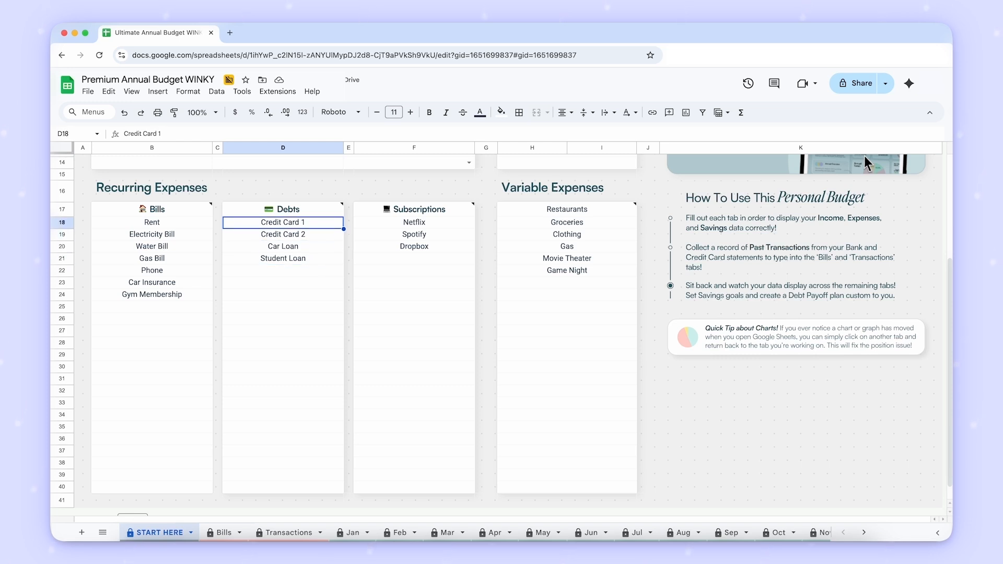
{"action": "type", "text": "Bank of Jonathan"}
{"action": "key", "text": "Return"}
- Go through the Subscriptions list from Netflix down to the first empty row and back
{"action": "left_click", "coordinate": [468, 225]}
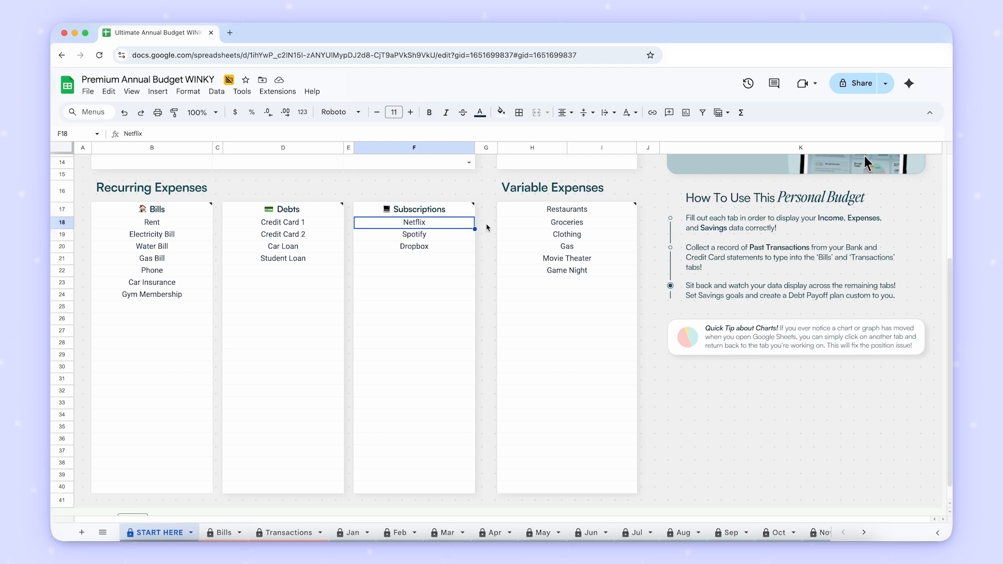
{"action": "key", "text": "Down"}
{"action": "key", "text": "Down"}
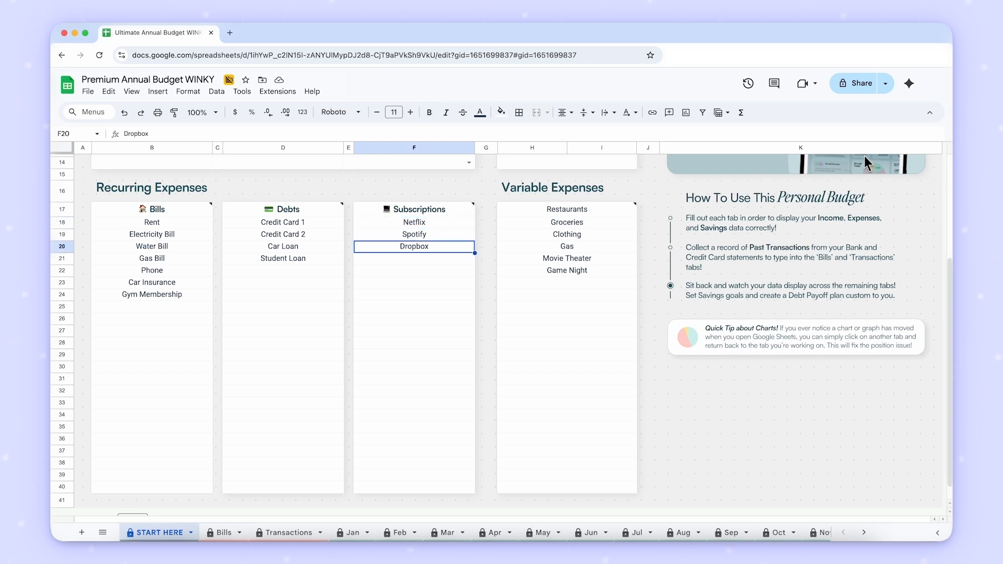
{"action": "key", "text": "Down"}
{"action": "key", "text": "Down"}
{"action": "key", "text": "Down"}
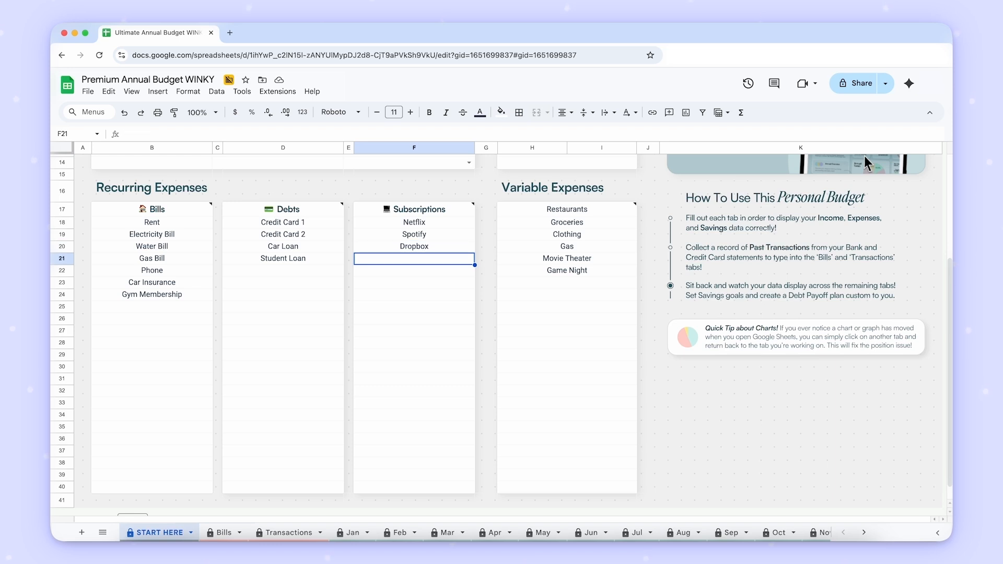
{"action": "key", "text": "Up"}
{"action": "key", "text": "Up"}
{"action": "key", "text": "Up"}
{"action": "key", "text": "Up"}
- Read the tip on Variable Expenses and go through its categories from Restaurants to Game Night
{"action": "key", "text": "Up"}
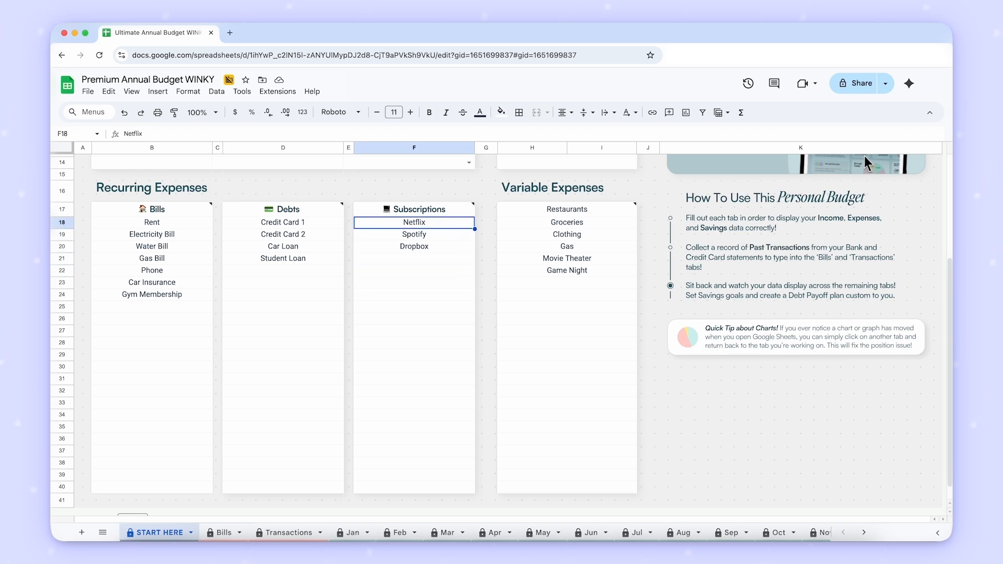
{"action": "left_click", "coordinate": [622, 217]}
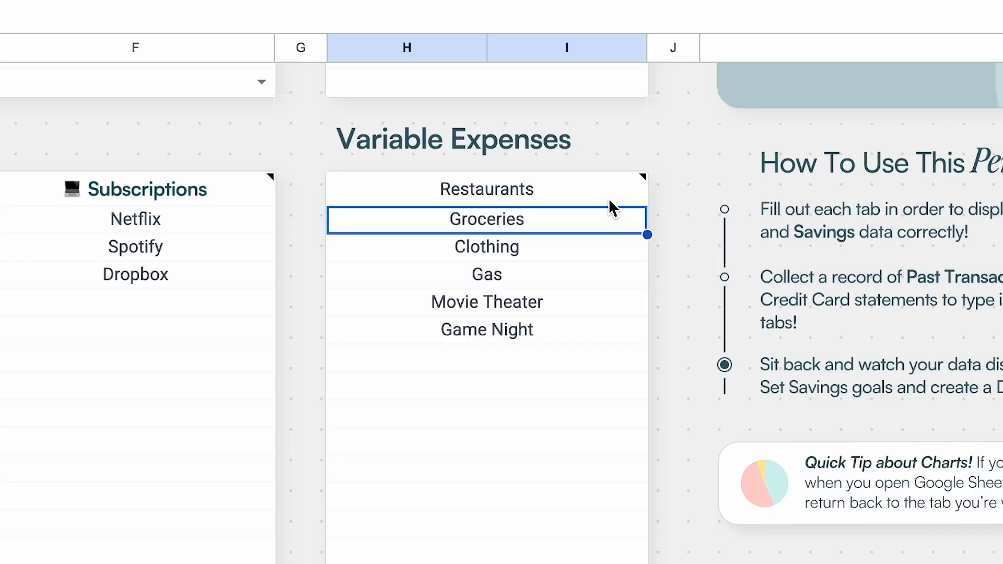
{"action": "key", "text": "Up"}
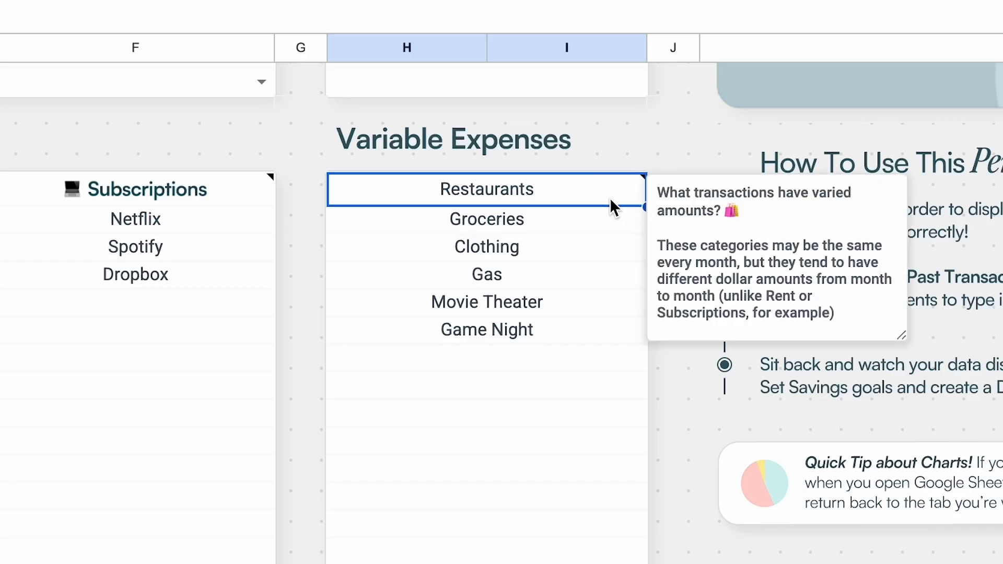
{"action": "key", "text": "Down"}
{"action": "key", "text": "Down"}
{"action": "key", "text": "Down"}
{"action": "key", "text": "Down"}
{"action": "key", "text": "Down"}
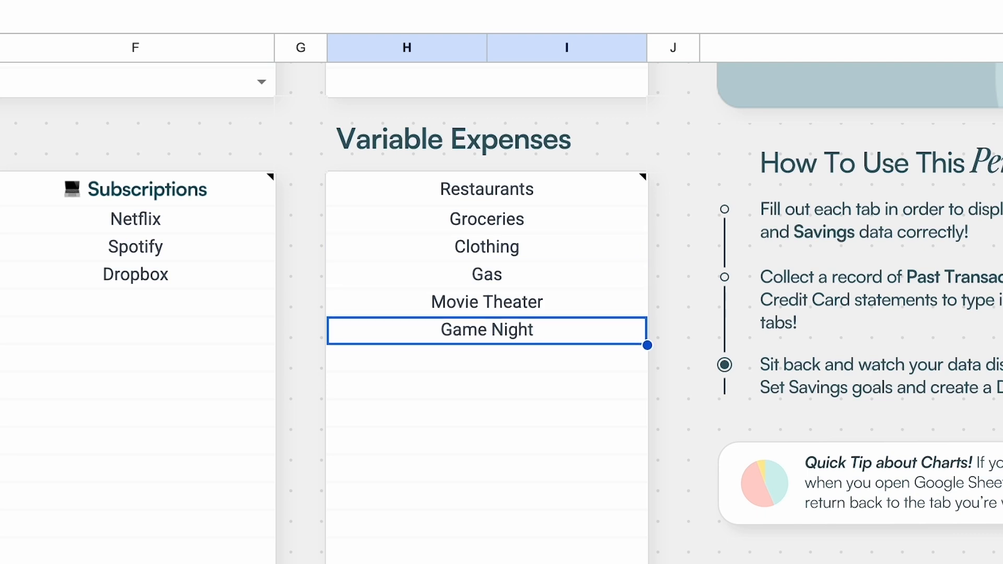
{"action": "key", "text": "Down"}
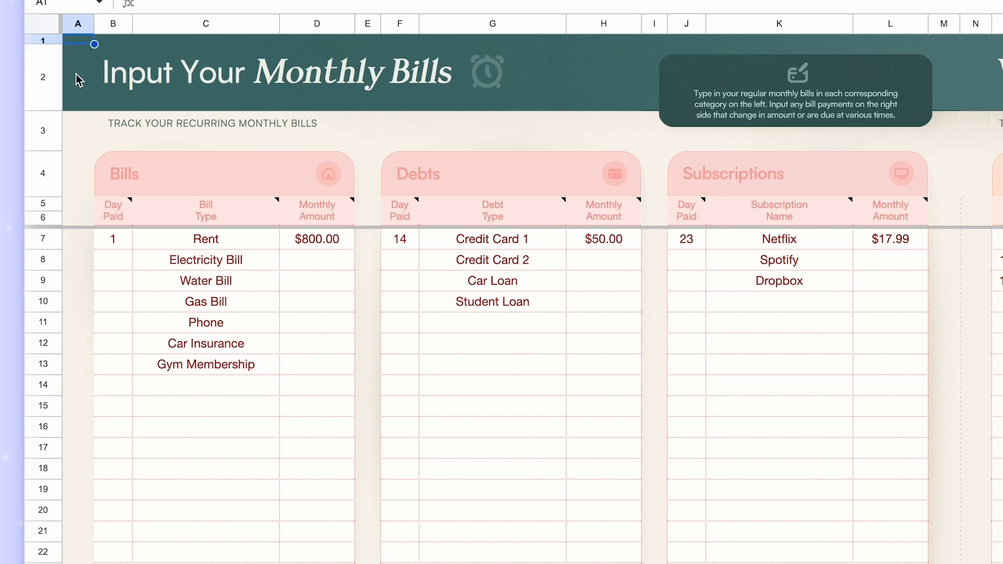
- Set the Day Paid for Rent to 5 on the Bills sheet
{"action": "left_click", "coordinate": [127, 248]}
{"action": "key", "text": "Down"}
{"action": "key", "text": "Up"}
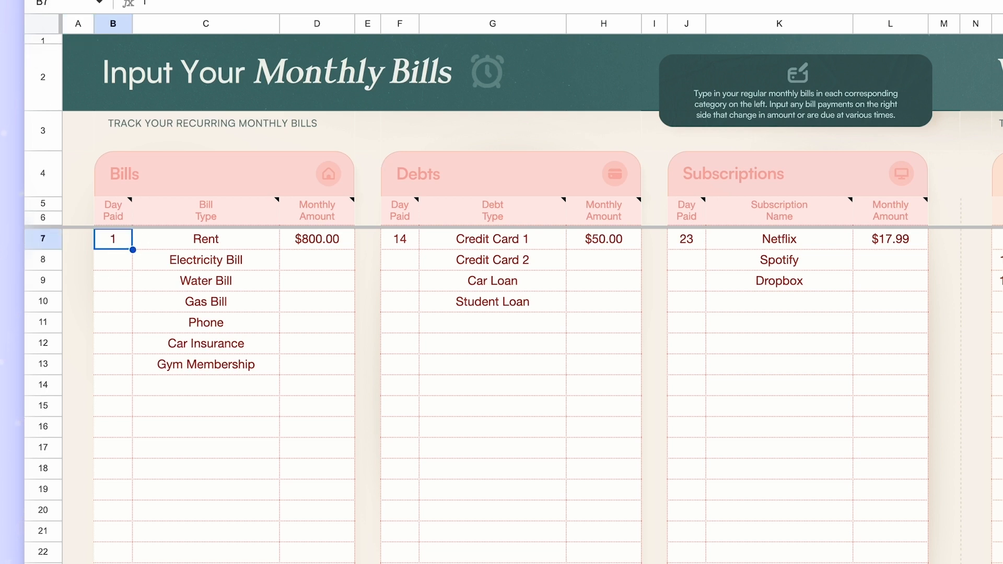
{"action": "type", "text": "5"}
{"action": "key", "text": "Return"}
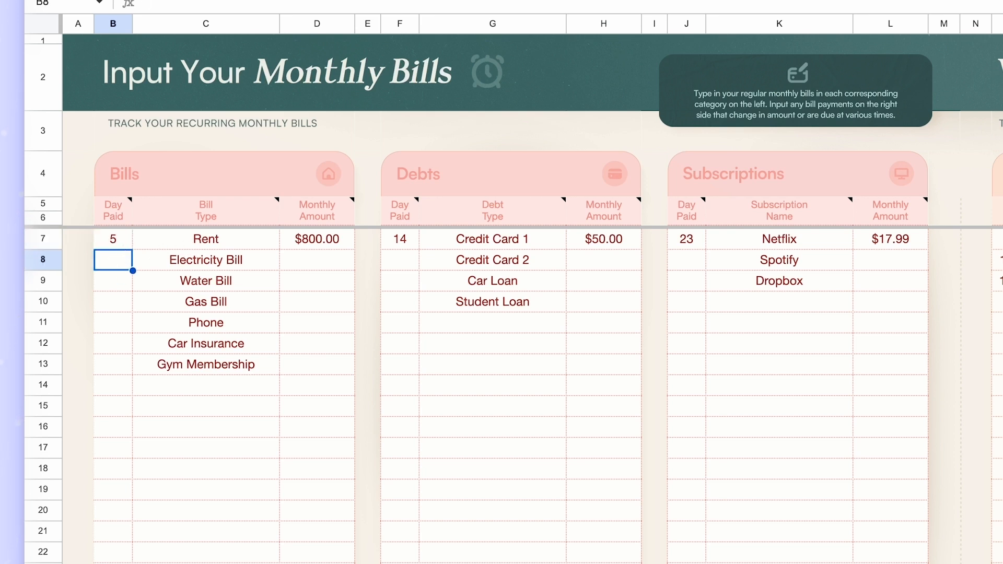
- Try 10 as the Day Paid for Electricity Bill and undo the entry
{"action": "type", "text": "10"}
{"action": "key", "text": "Return"}
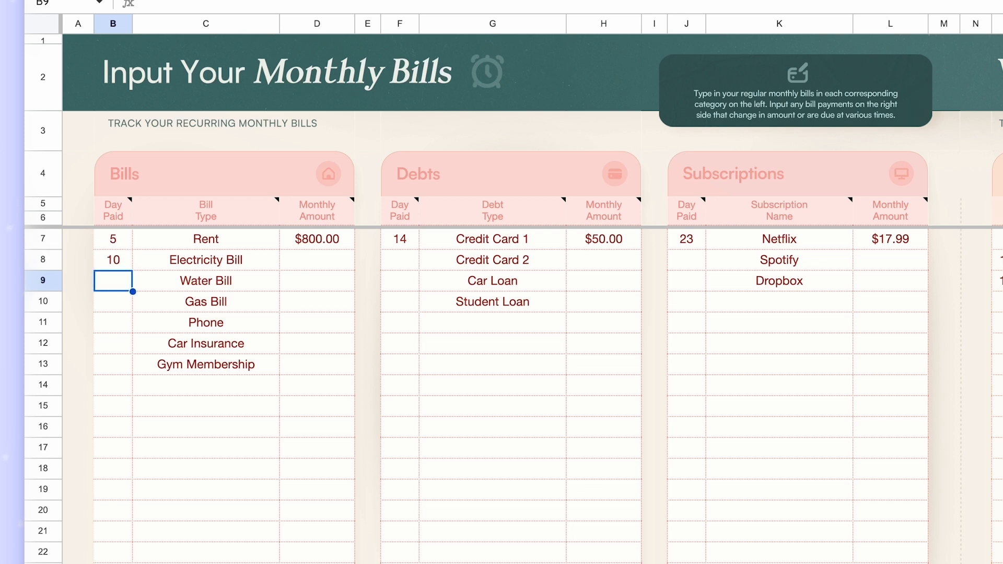
{"action": "key", "text": "ctrl+z"}
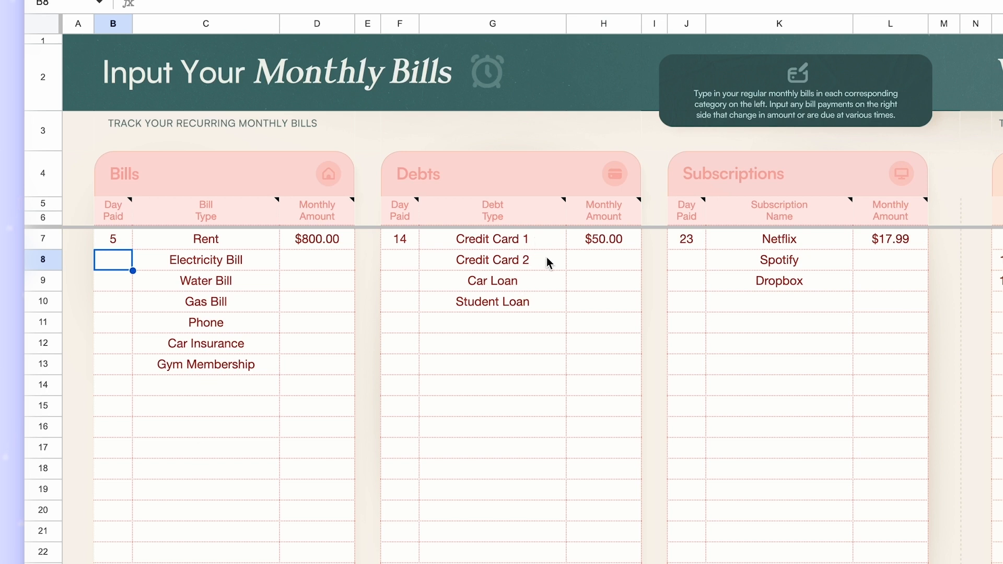
- Examine the Monthly Amount column of the Bills table, starting from the Rent row
{"action": "left_click", "coordinate": [269, 244]}
{"action": "left_click", "coordinate": [325, 247]}
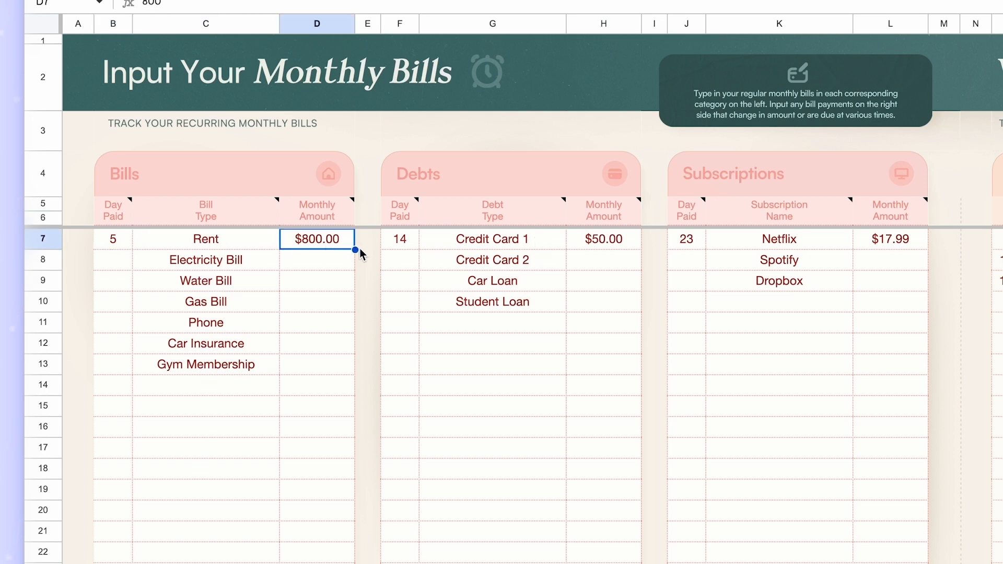
{"action": "key", "text": "Down"}
{"action": "key", "text": "Down"}
{"action": "key", "text": "Down"}
{"action": "key", "text": "Down"}
{"action": "key", "text": "Down"}
{"action": "key", "text": "Down"}
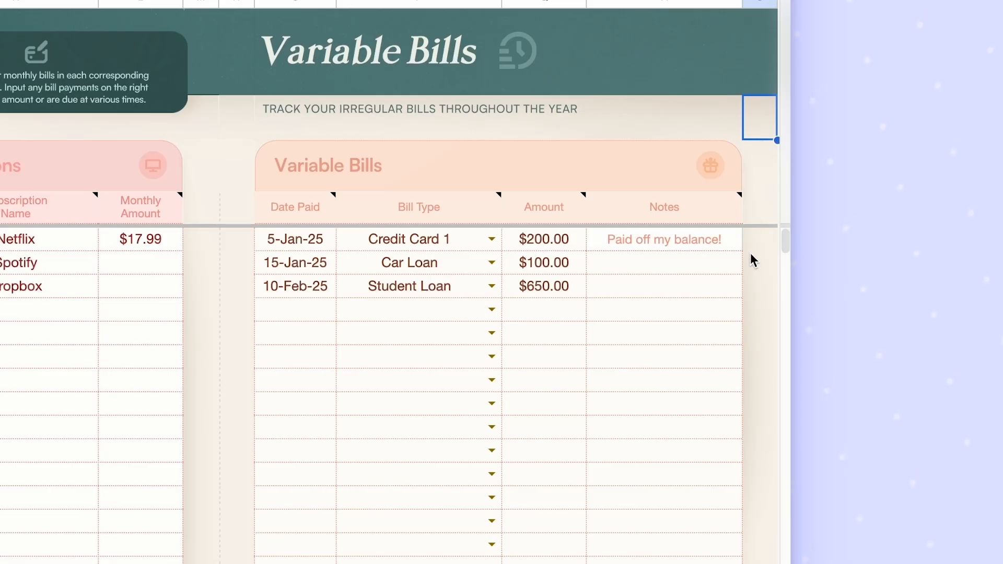
- Review the bill type choices in the Variable Bills table and compare its Credit Card 1 payment and note with the monthly debt entry
{"action": "left_click", "coordinate": [934, 291]}
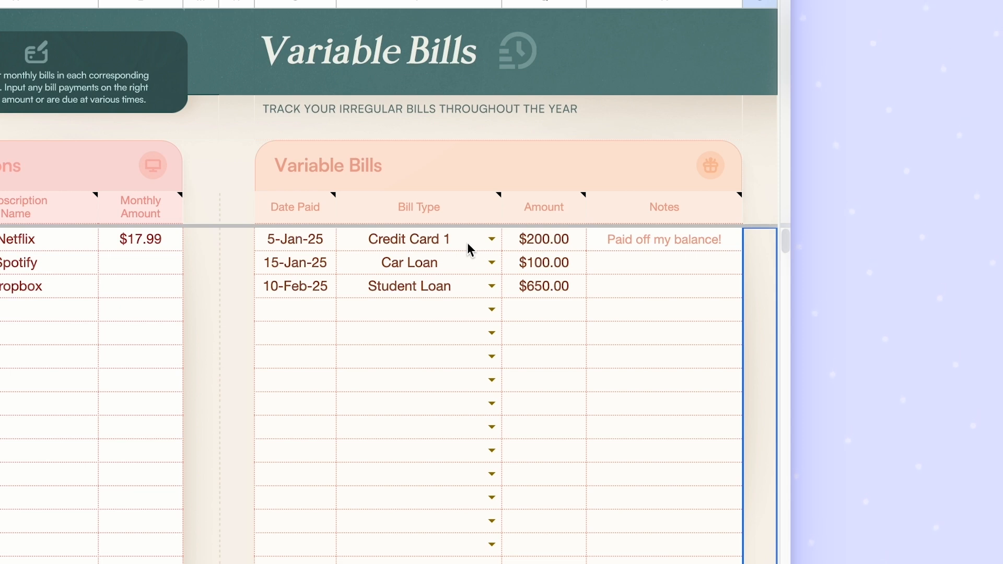
{"action": "left_click", "coordinate": [491, 239]}
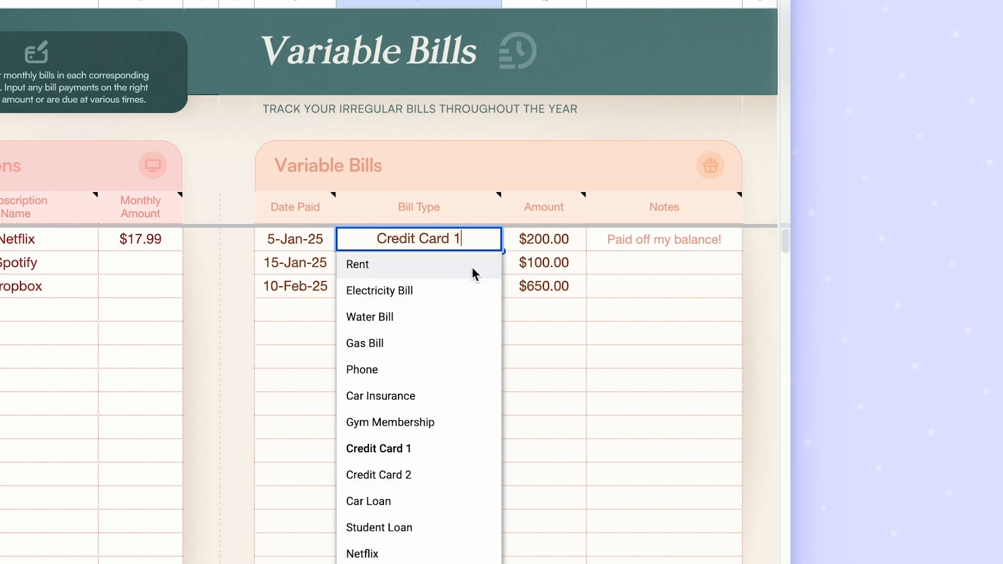
{"action": "left_click", "coordinate": [592, 245]}
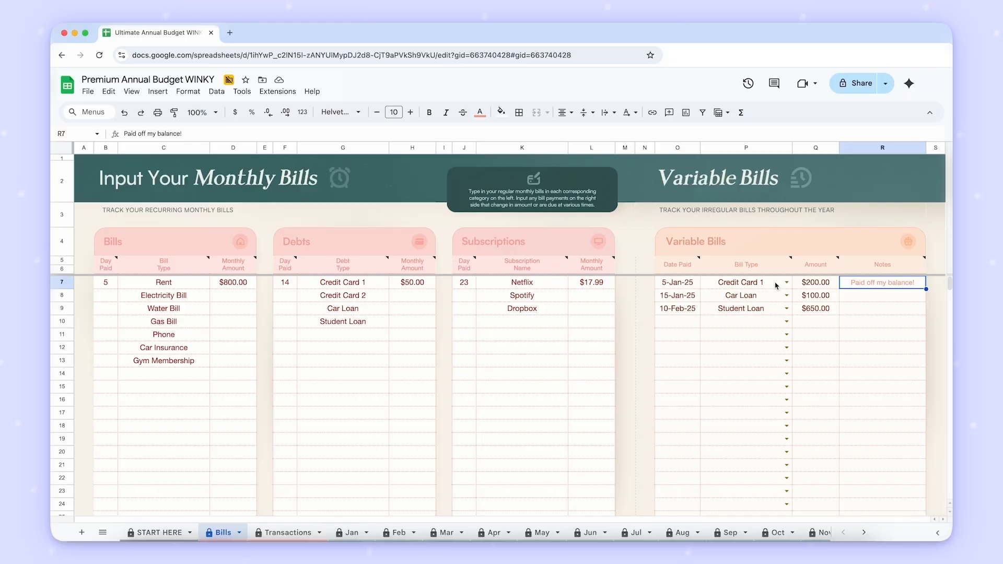
{"action": "left_click", "coordinate": [380, 287]}
{"action": "left_click", "coordinate": [410, 287]}
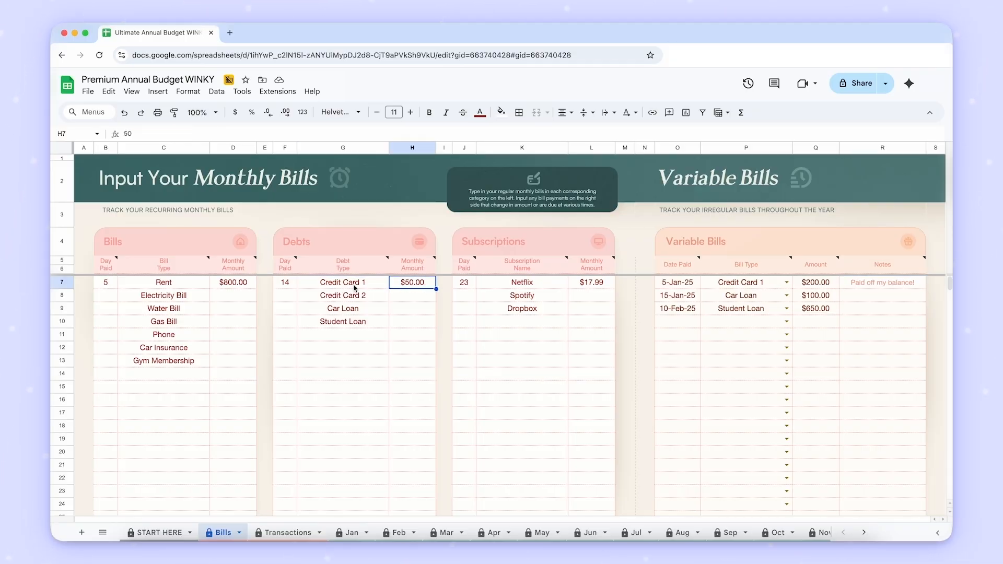
{"action": "left_click", "coordinate": [915, 288]}
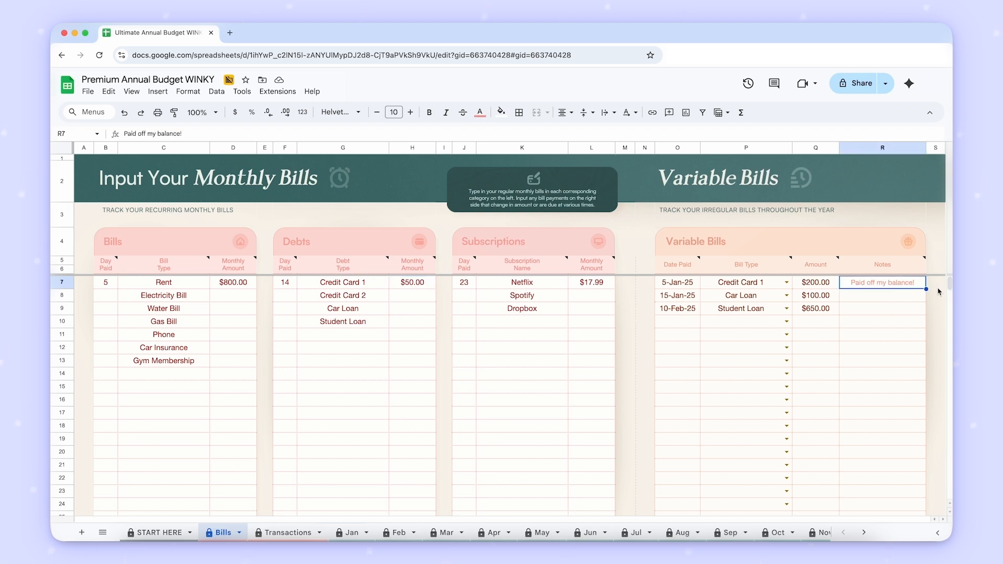
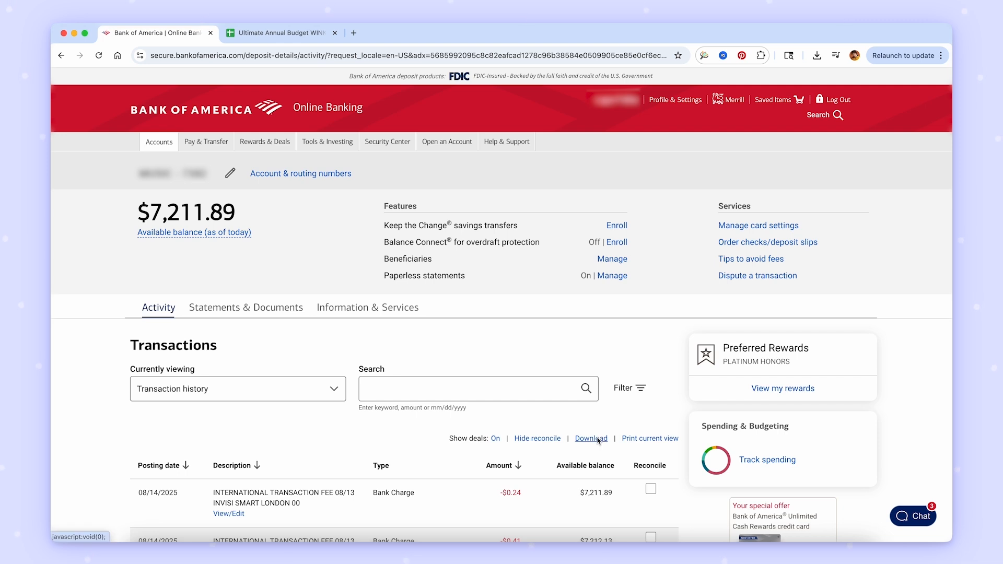
- Download the bank account's current transactions in Microsoft Excel Format
{"action": "left_click", "coordinate": [596, 440]}
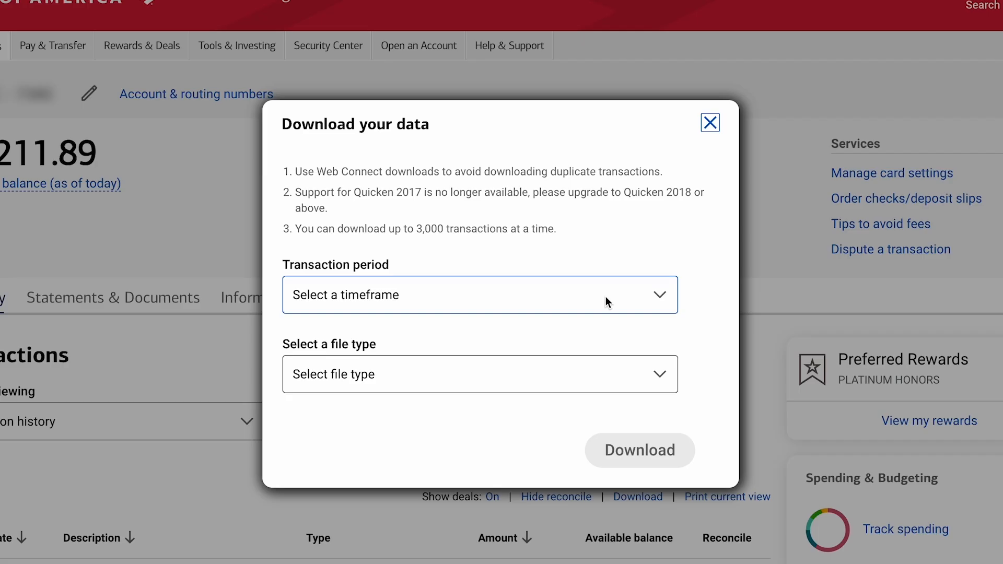
{"action": "left_click", "coordinate": [606, 297]}
{"action": "left_click", "coordinate": [546, 344]}
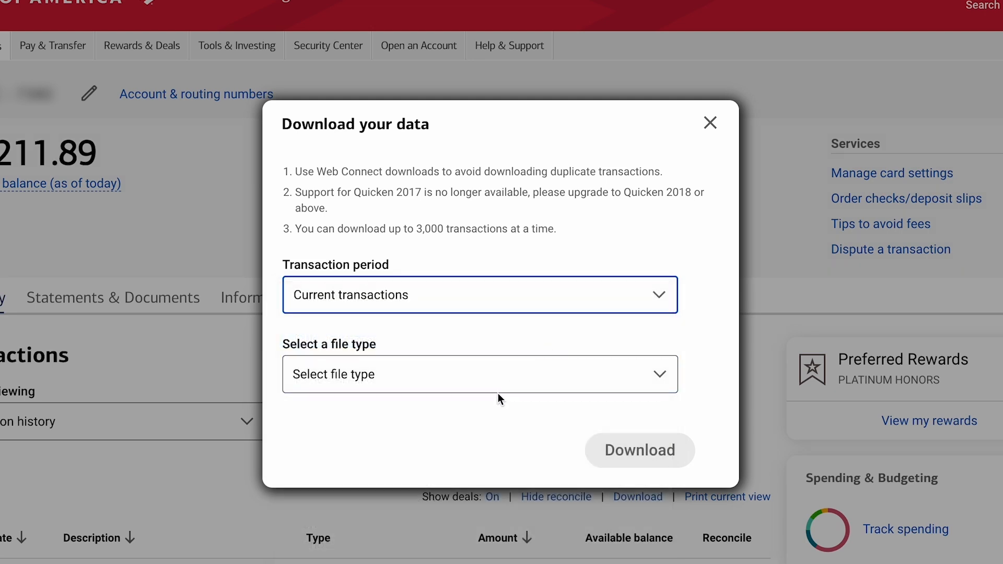
{"action": "left_click", "coordinate": [579, 368]}
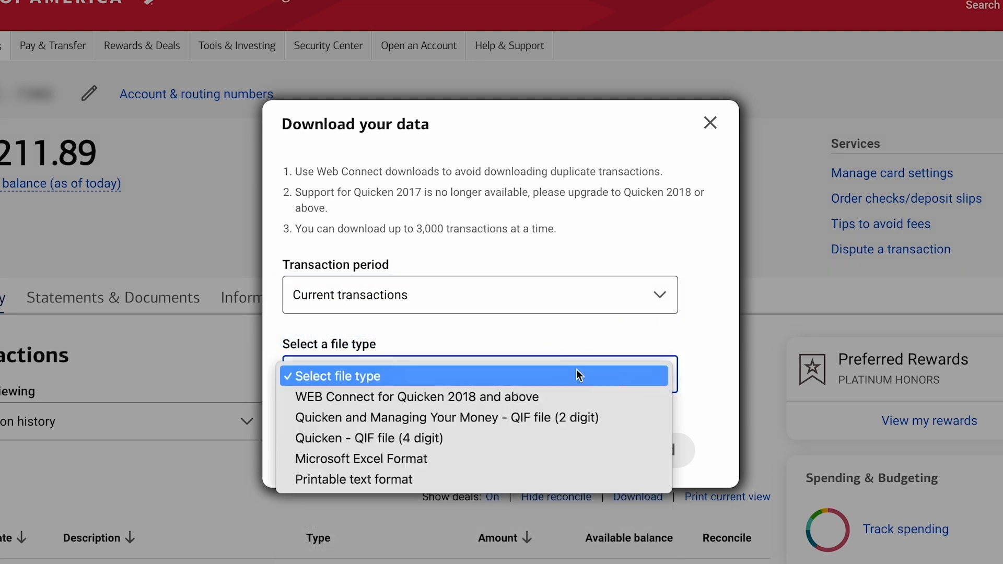
{"action": "left_click", "coordinate": [496, 457]}
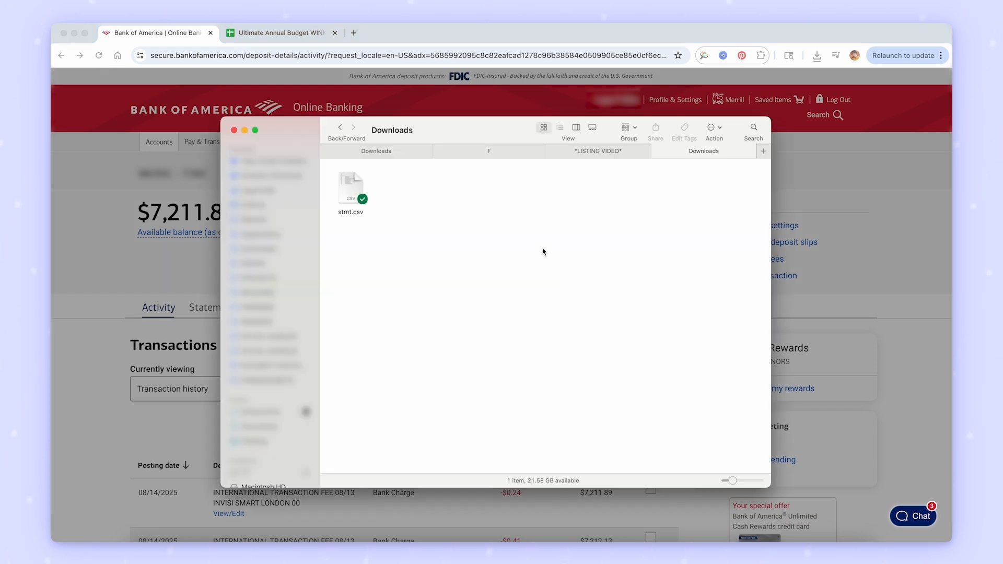
- Import the downloaded stmt.csv file into a blank Google Sheets spreadsheet by uploading it from the Downloads folder
{"action": "left_click", "coordinate": [358, 197]}
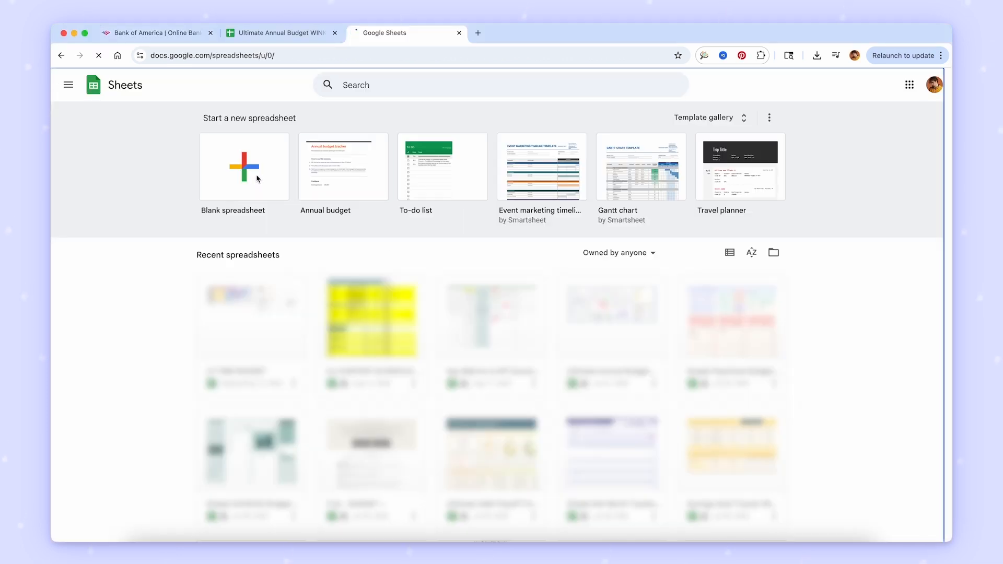
{"action": "left_click", "coordinate": [256, 177]}
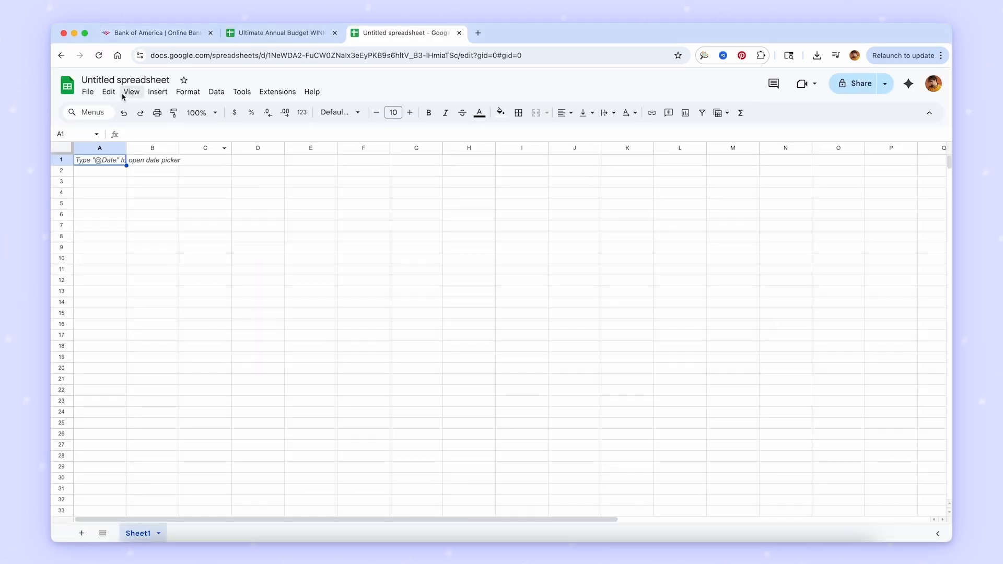
{"action": "left_click", "coordinate": [88, 92]}
{"action": "left_click", "coordinate": [135, 144]}
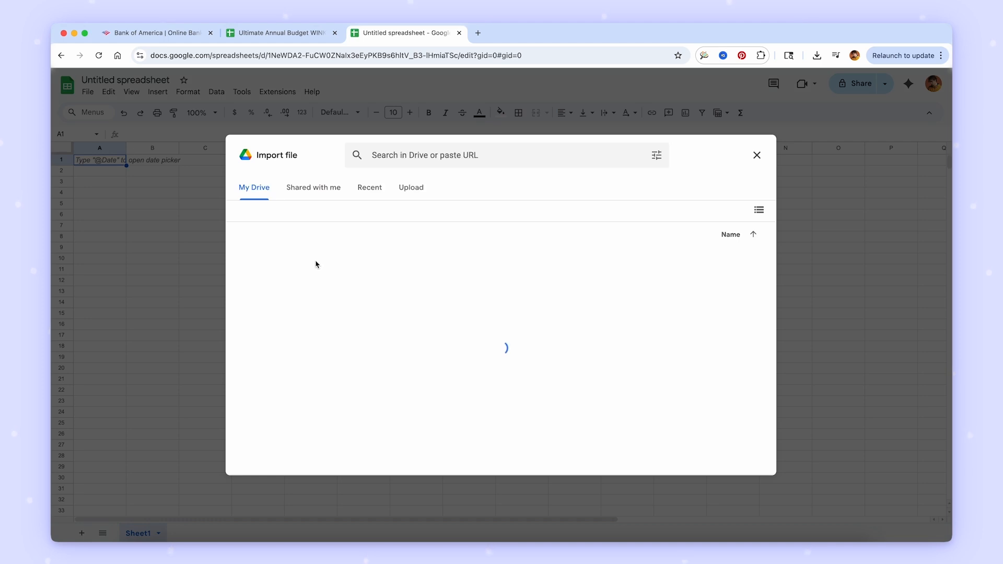
{"action": "left_click", "coordinate": [412, 187]}
{"action": "left_click", "coordinate": [143, 539]}
{"action": "left_click_drag", "start_coordinate": [553, 180], "coordinate": [369, 257]}
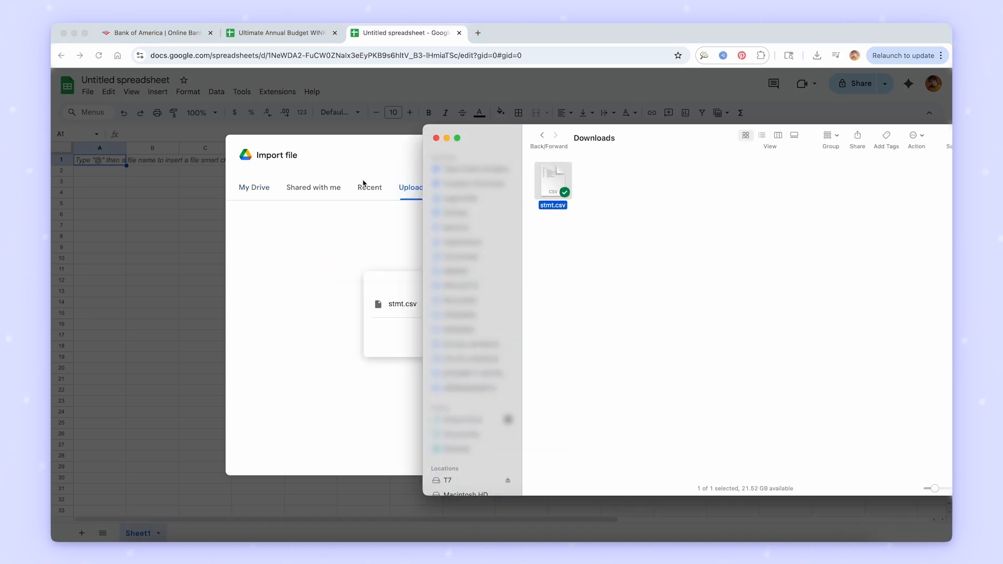
{"action": "left_click", "coordinate": [369, 155]}
{"action": "left_click", "coordinate": [543, 374]}
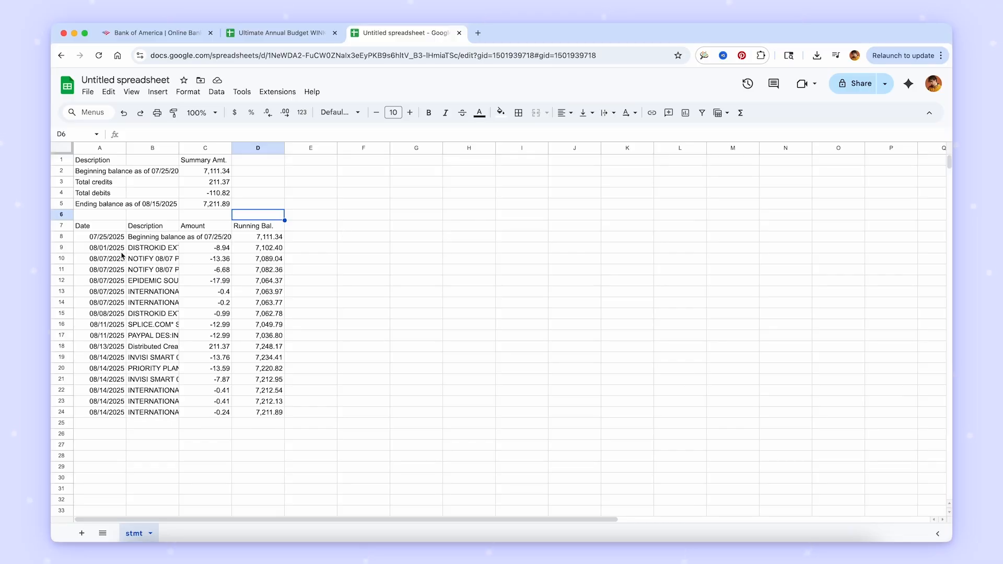
- Copy the transaction dates in A9:A24 of the imported statement and switch to the Ultimate Annual Budget spreadsheet
{"action": "left_click_drag", "start_coordinate": [346, 233], "coordinate": [338, 474]}
{"action": "left_click_drag", "start_coordinate": [108, 397], "coordinate": [106, 410]}
{"action": "key", "text": "ctrl+c"}
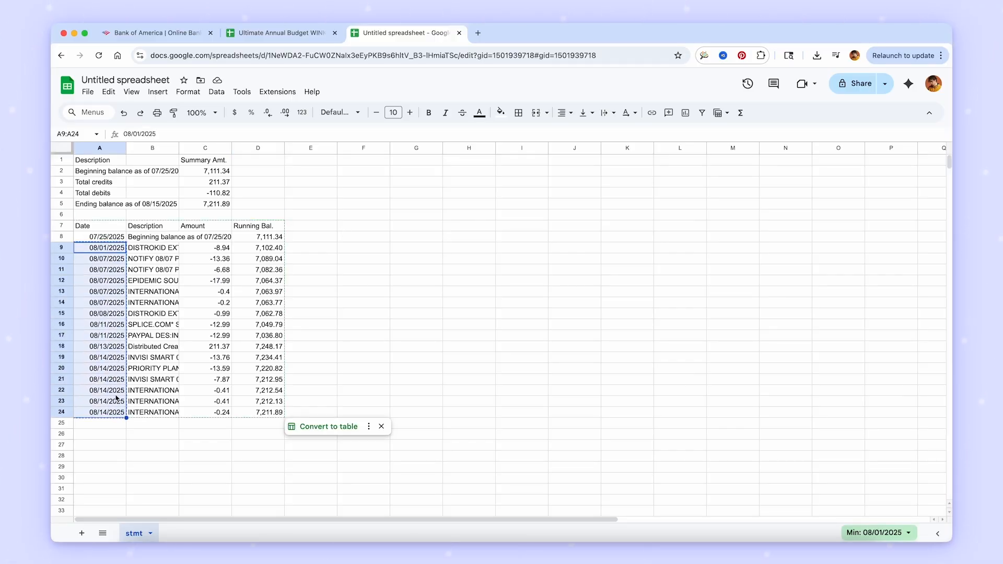
{"action": "left_click", "coordinate": [277, 33]}
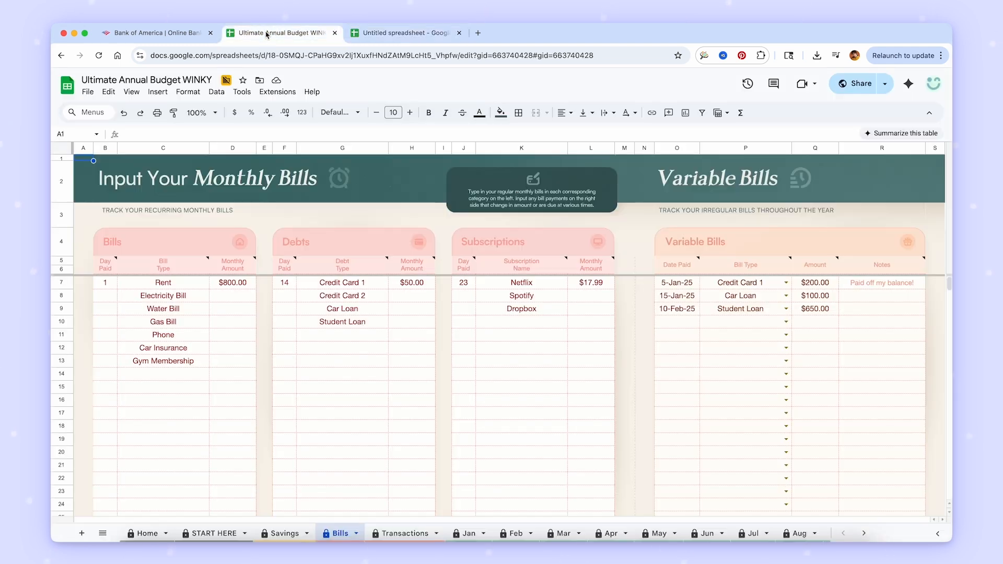
- Paste the copied dates as values only into the Date Paid column of Variable Bills using the Paste special command
{"action": "left_click", "coordinate": [677, 282]}
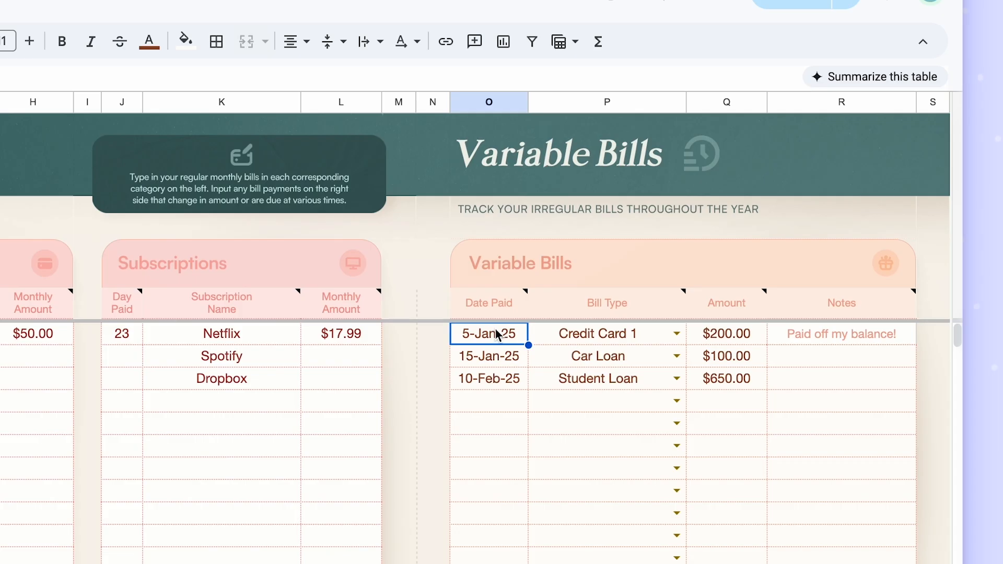
{"action": "right_click", "coordinate": [682, 286]}
{"action": "mouse_move", "coordinate": [686, 290]}
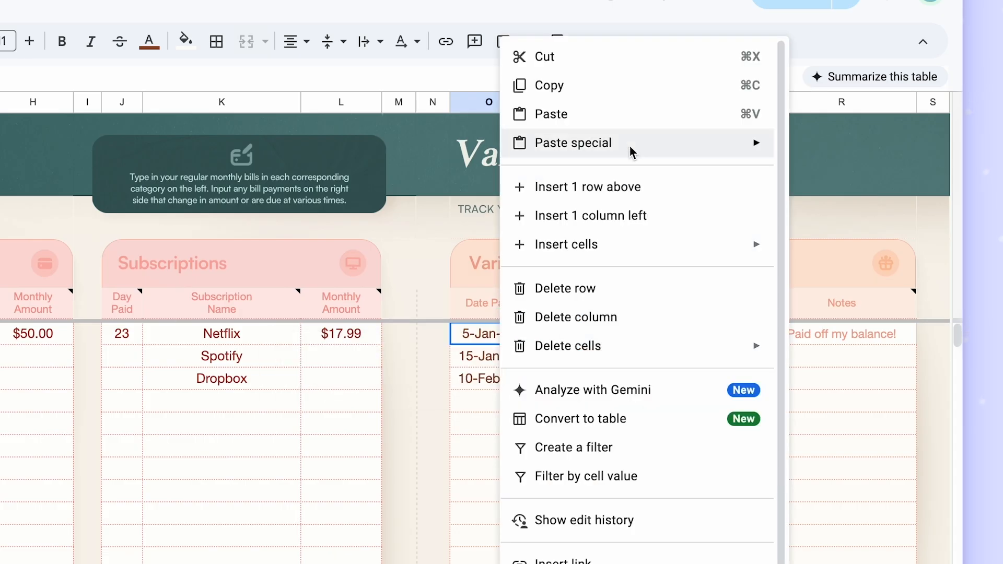
{"action": "mouse_move", "coordinate": [630, 148]}
{"action": "left_click", "coordinate": [448, 158]}
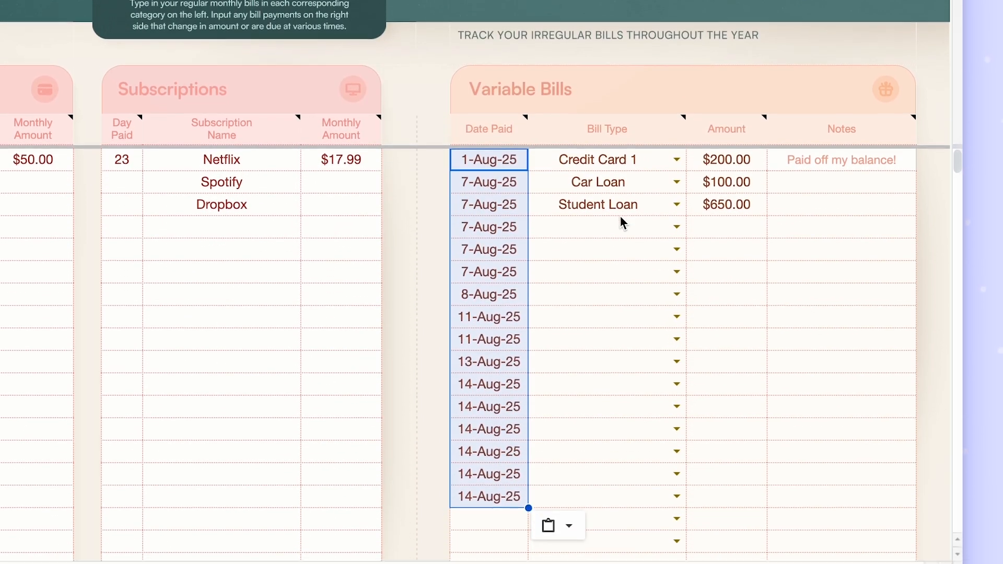
- Paste the statement dates into the Date Paid column again from O7 and reduce the pasted cells to values only
{"action": "left_click", "coordinate": [594, 233]}
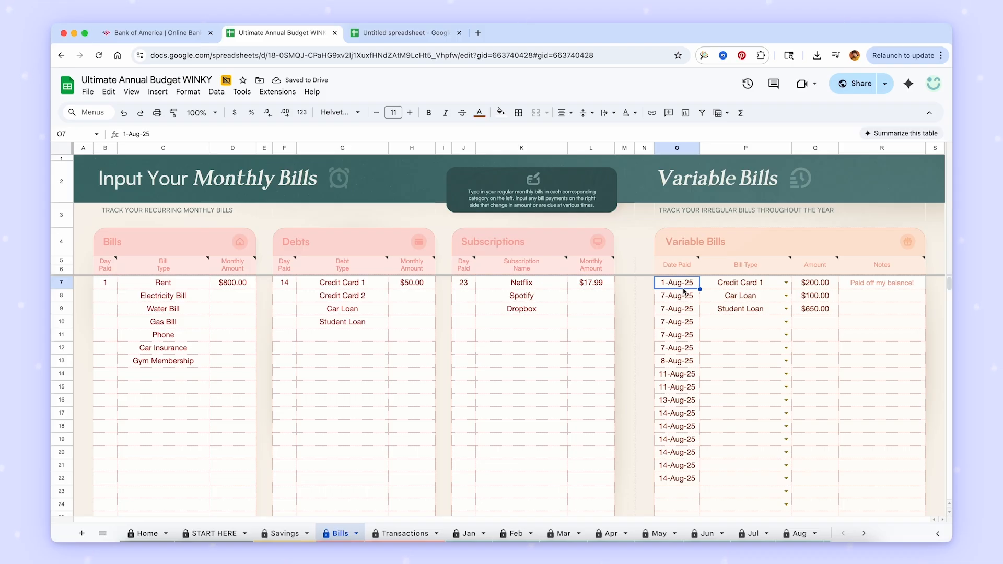
{"action": "key", "text": "ctrl+v"}
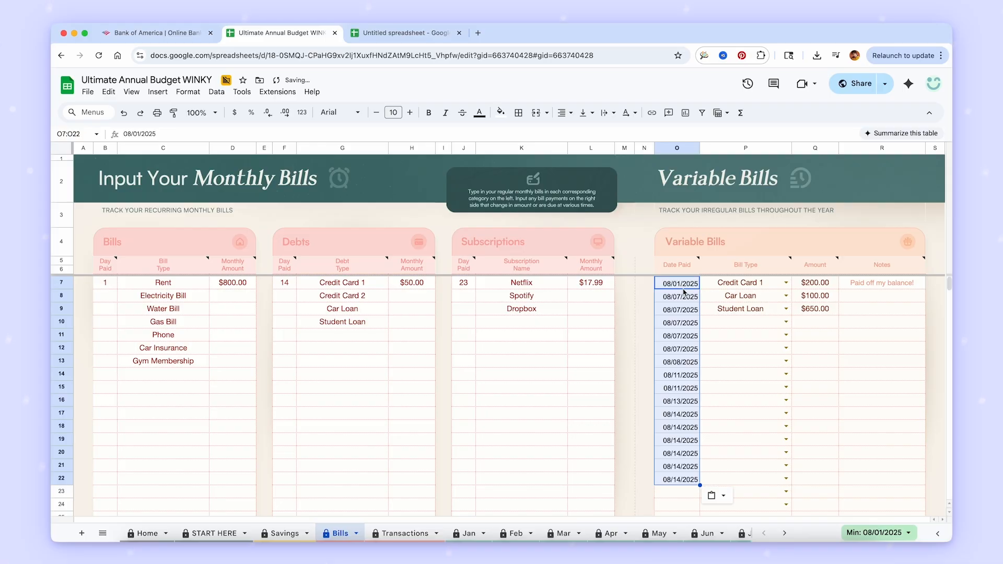
{"action": "left_click", "coordinate": [714, 494]}
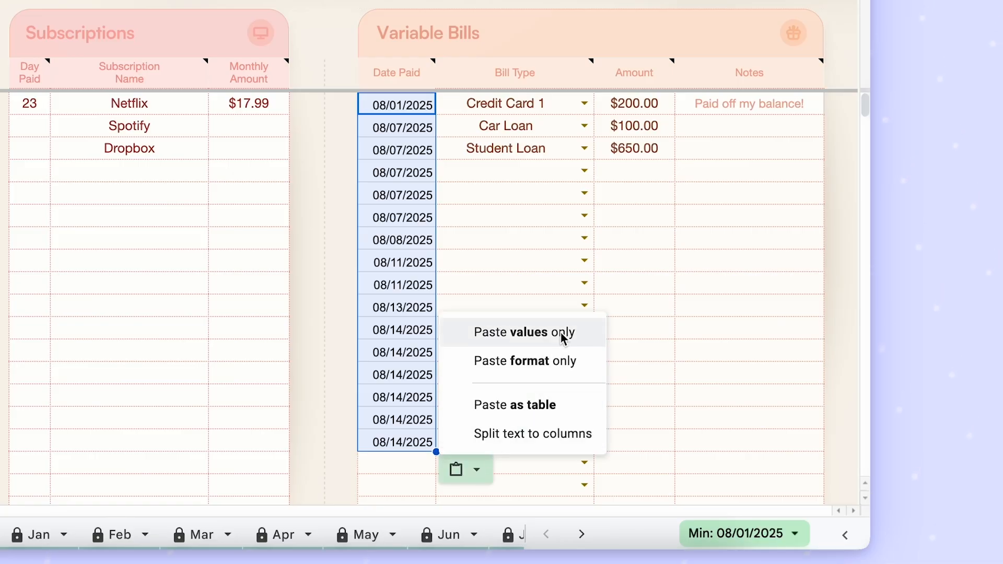
{"action": "left_click", "coordinate": [563, 337]}
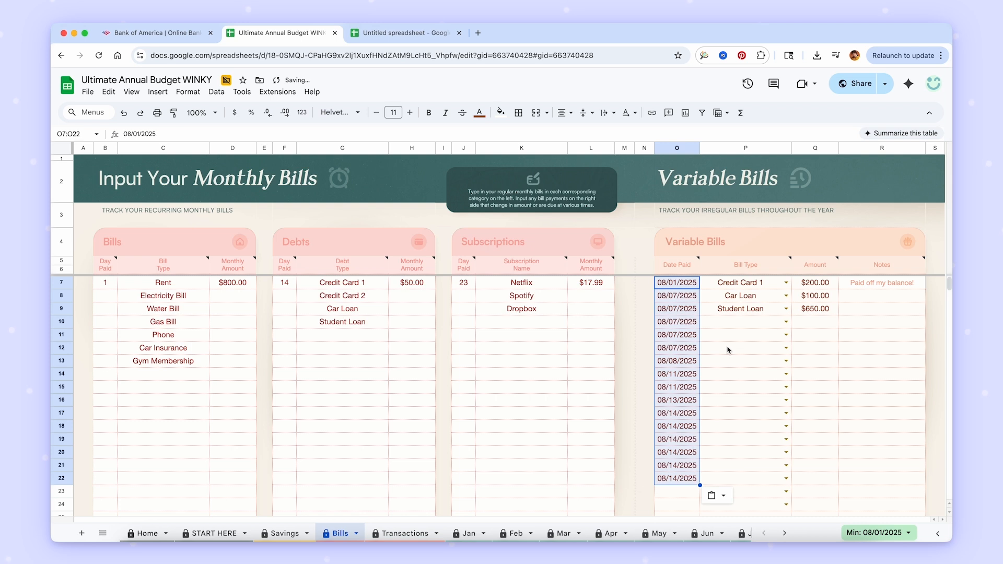
{"action": "left_click", "coordinate": [729, 348]}
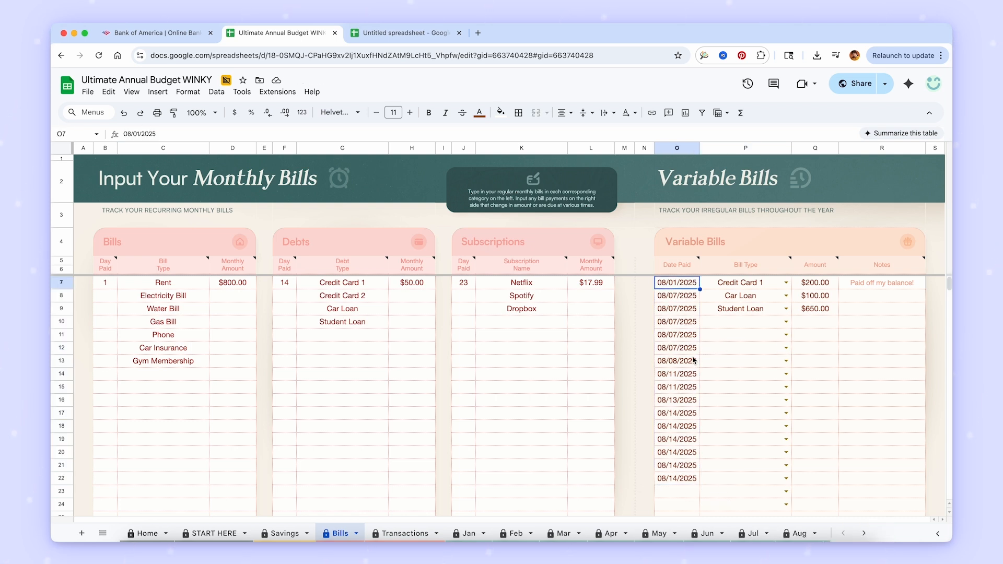
- Copy the statement descriptions in B9:B24 and paste them as values only into the Notes column of Variable Bills
{"action": "key", "text": "ctrl+Tab"}
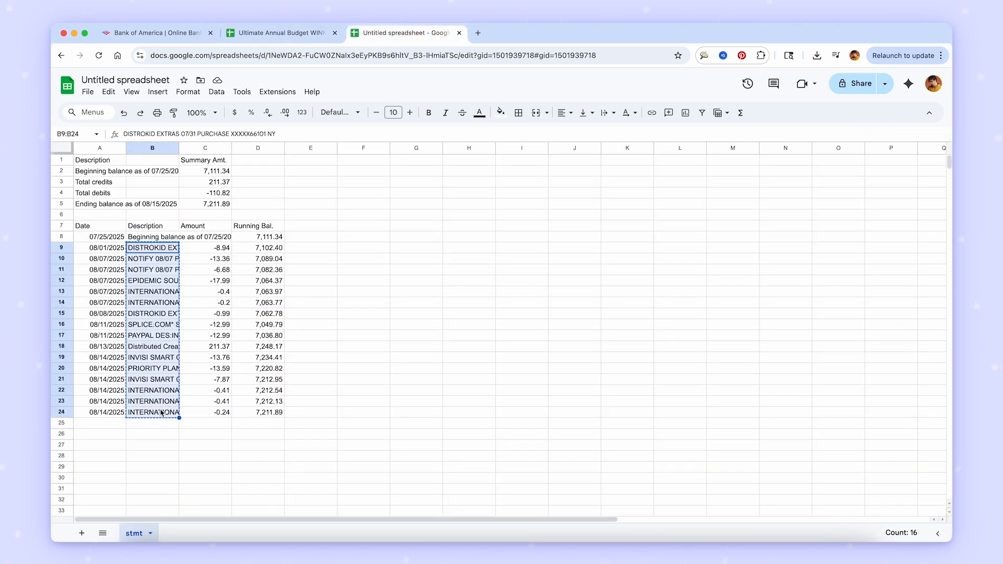
{"action": "left_click", "coordinate": [283, 33]}
{"action": "left_click_drag", "start_coordinate": [878, 283], "coordinate": [873, 483]}
{"action": "key", "text": "super+v"}
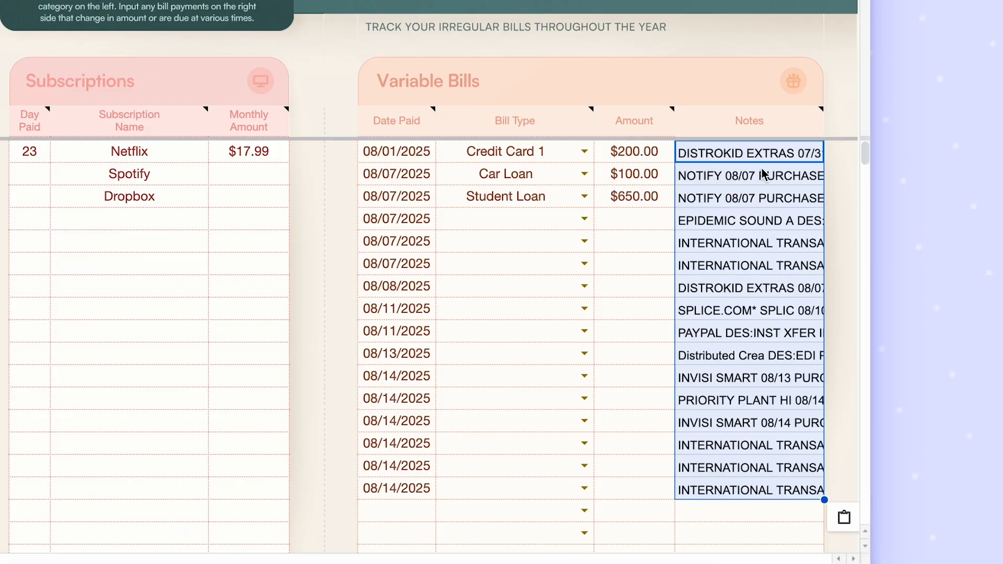
{"action": "left_click", "coordinate": [845, 518]}
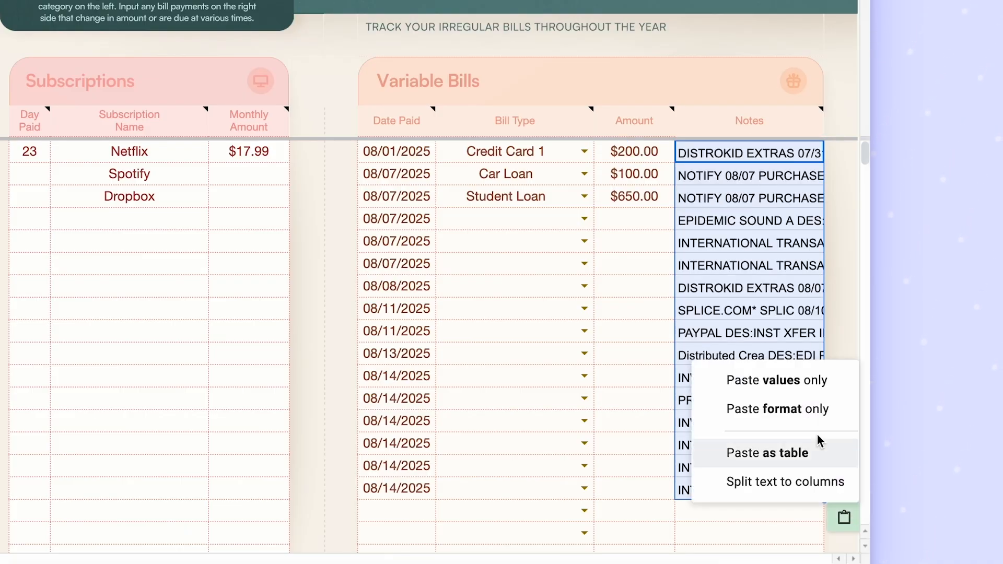
{"action": "left_click", "coordinate": [798, 381]}
{"action": "left_click", "coordinate": [760, 156]}
{"action": "key", "text": "Down"}
{"action": "key", "text": "Down"}
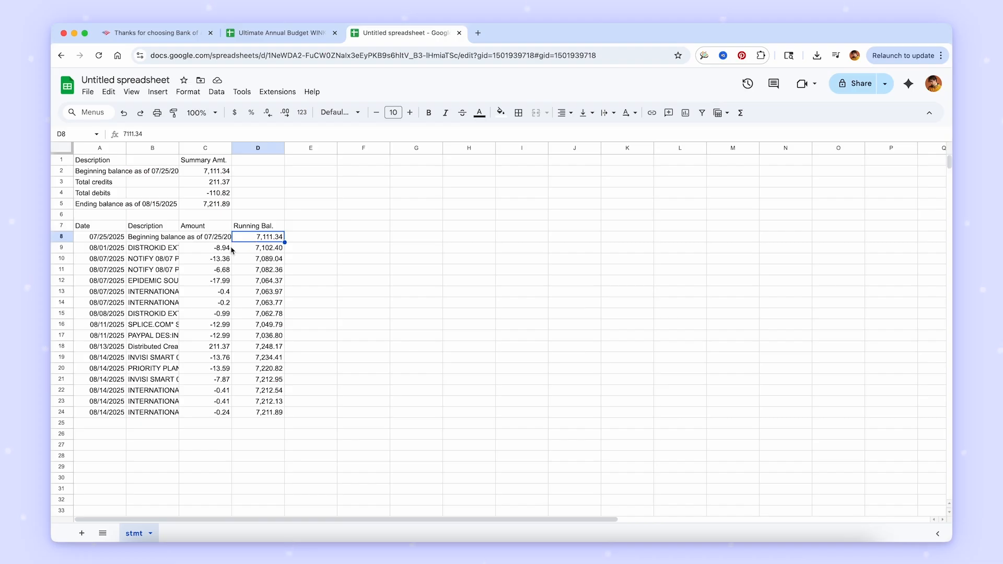
- Reverse the signs of the statement amounts with the formula =C9*-1 in F9, filled down to F24
{"action": "left_click", "coordinate": [229, 248]}
{"action": "left_click", "coordinate": [222, 412], "text": "shift"}
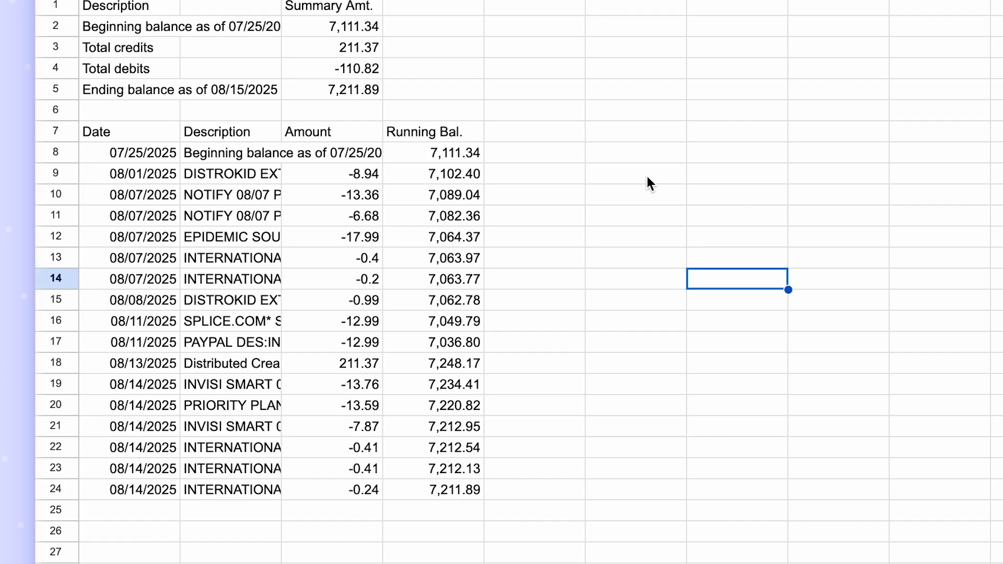
{"action": "left_click", "coordinate": [648, 180]}
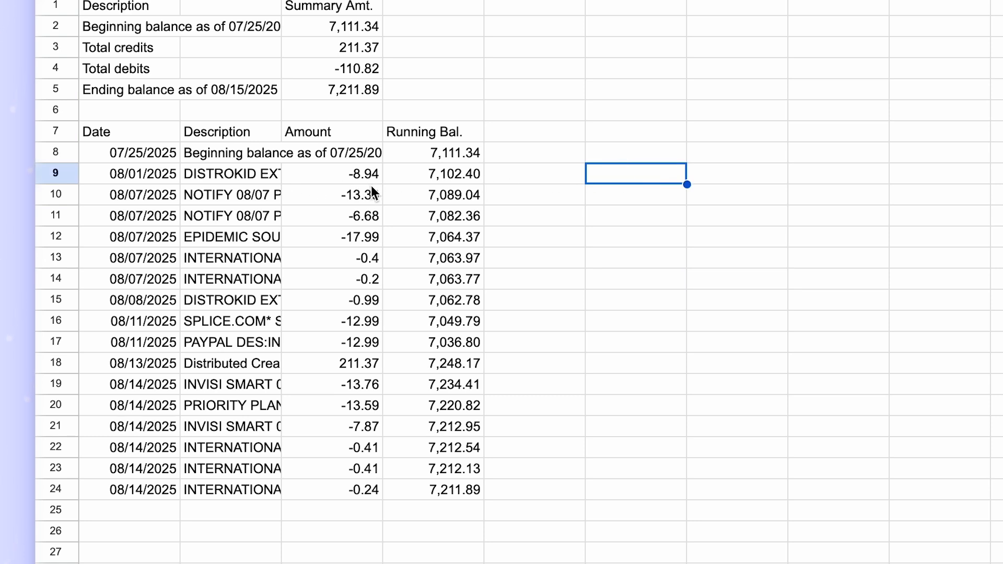
{"action": "type", "text": "="}
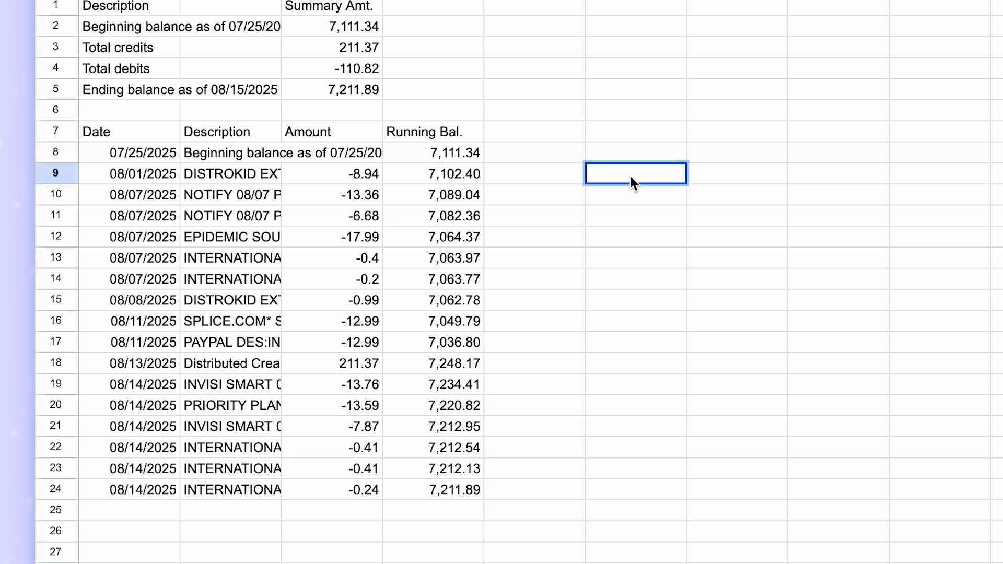
{"action": "left_click", "coordinate": [369, 174]}
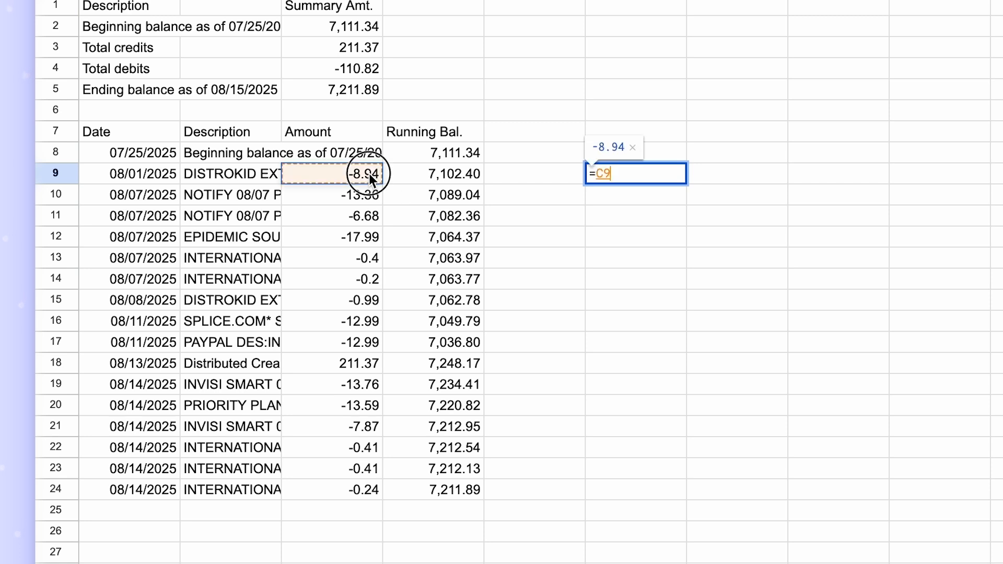
{"action": "type", "text": "*-1"}
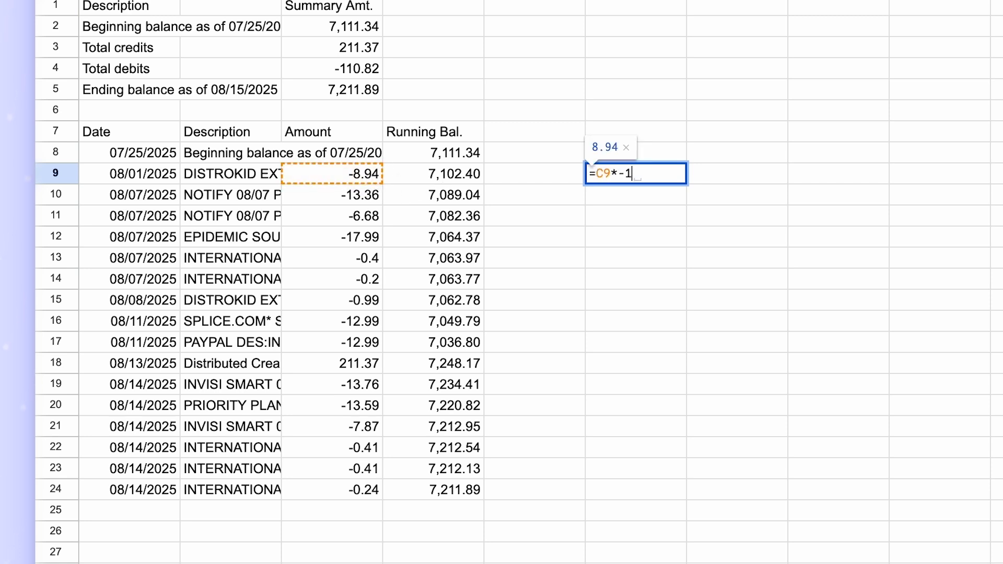
{"action": "key", "text": "Return"}
{"action": "left_click", "coordinate": [639, 178]}
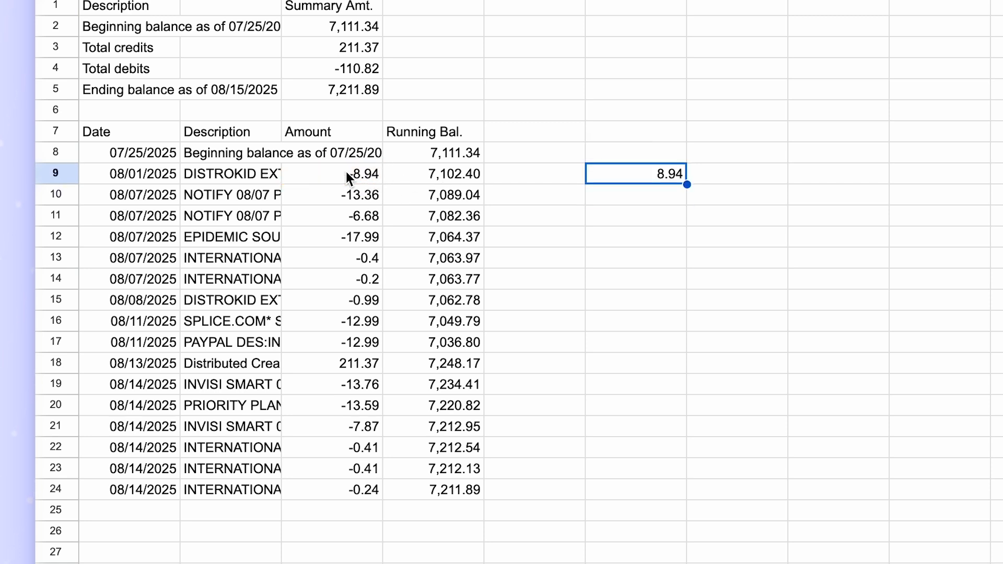
{"action": "left_click_drag", "start_coordinate": [687, 185], "coordinate": [682, 499]}
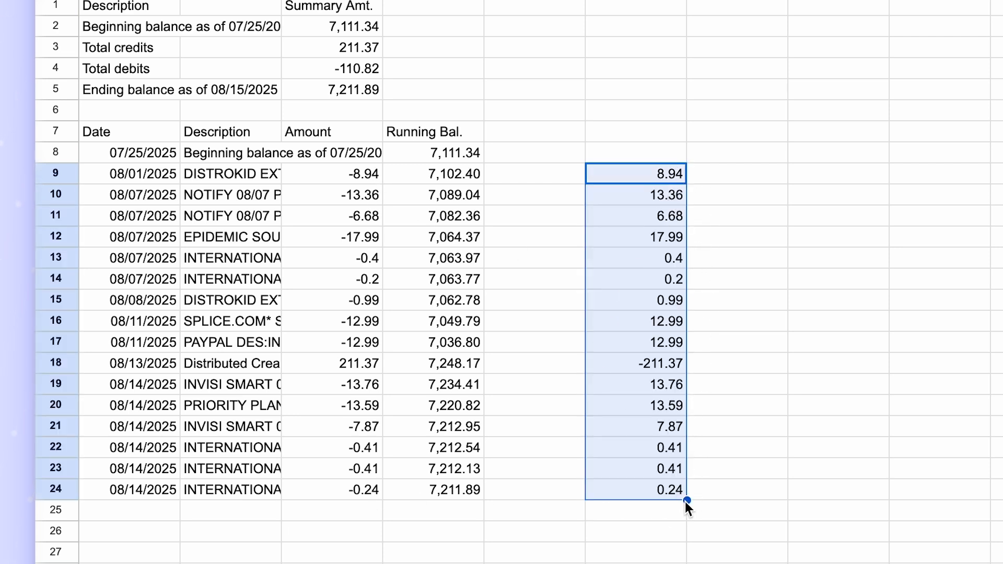
- Copy the converted amounts in F9:F24 and return to the Ultimate Annual Budget spreadsheet
{"action": "left_click", "coordinate": [711, 251]}
{"action": "left_click_drag", "start_coordinate": [669, 179], "coordinate": [670, 491]}
{"action": "key", "text": "super+c"}
{"action": "left_click", "coordinate": [302, 33]}
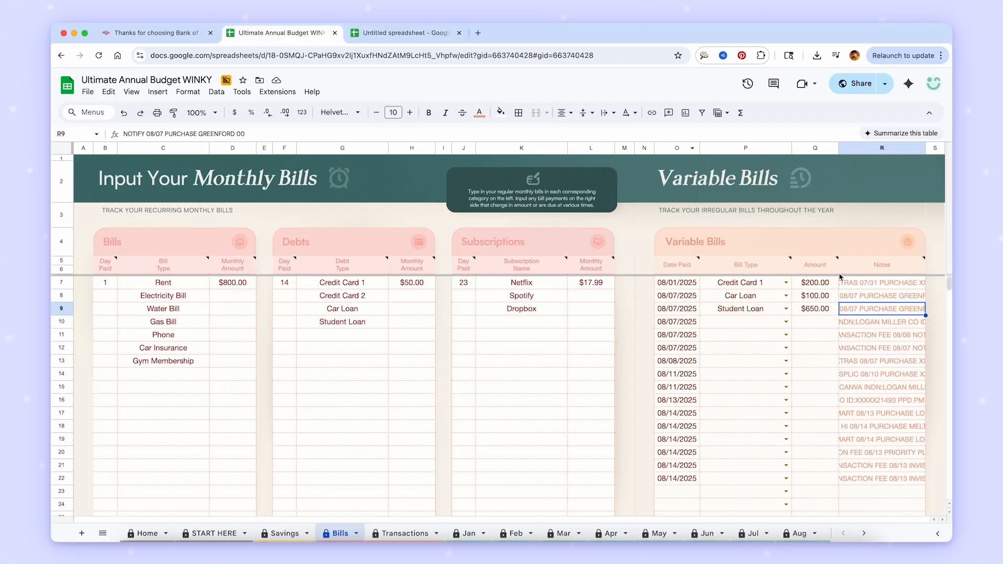
- Try pasting the converted amounts as values only into the Amount column of Variable Bills and undo the paste
{"action": "left_click_drag", "start_coordinate": [836, 285], "coordinate": [829, 473]}
{"action": "key", "text": "super+v"}
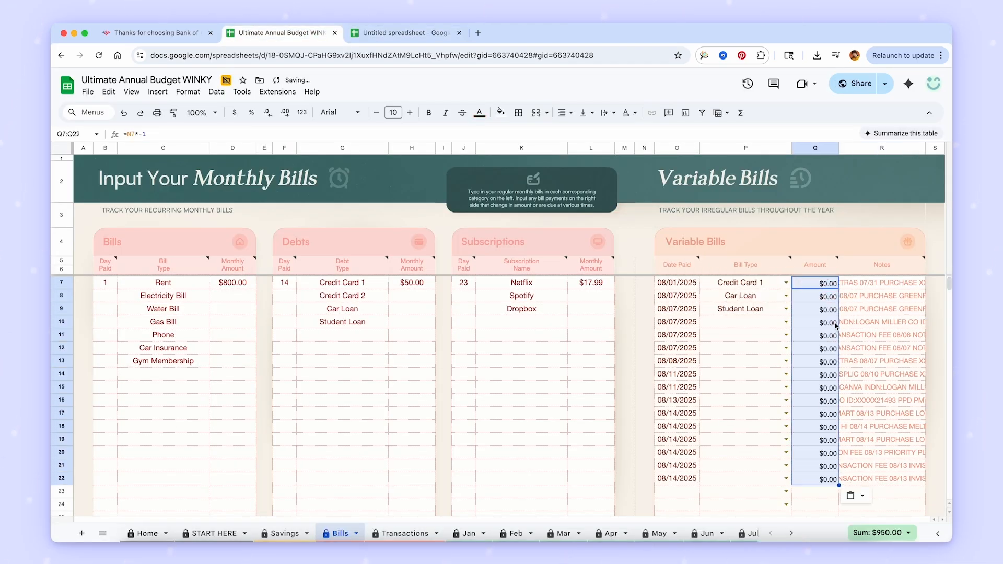
{"action": "left_click", "coordinate": [852, 495]}
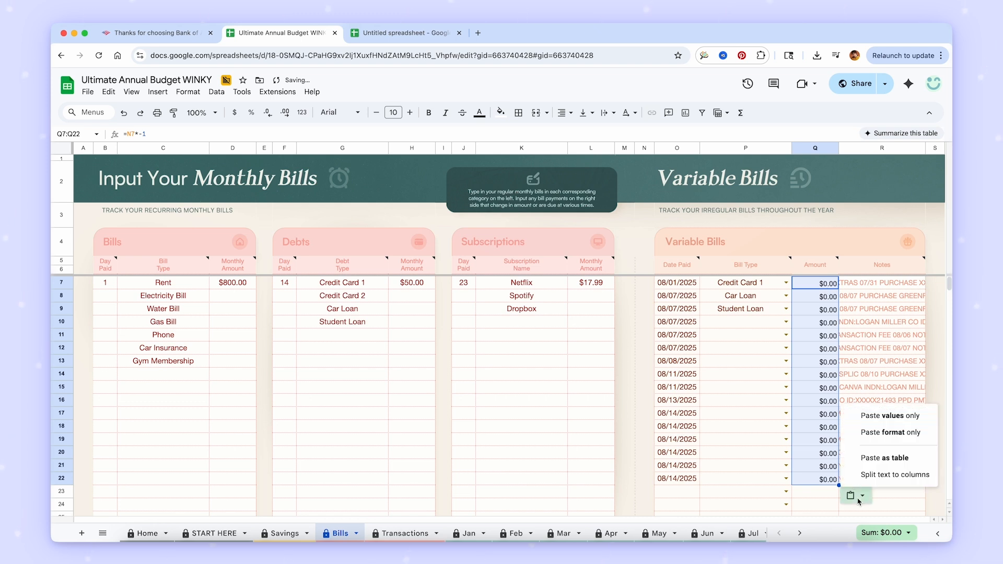
{"action": "left_click", "coordinate": [867, 417]}
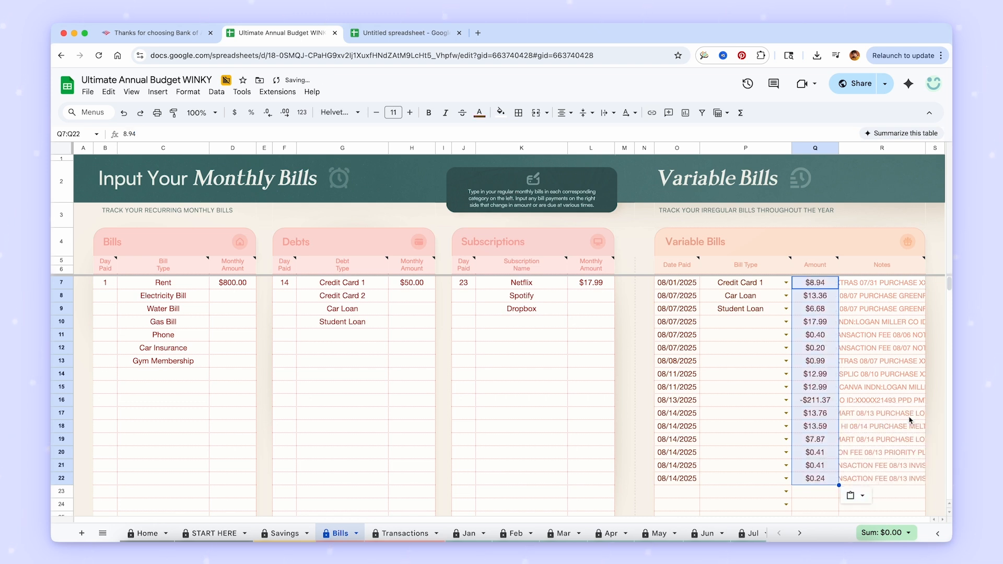
{"action": "key", "text": "super+z"}
{"action": "key", "text": "super+z"}
- Paste the converted statement amounts as values only into the Amount column of Variable Bills, starting at Q7
{"action": "right_click", "coordinate": [825, 285]}
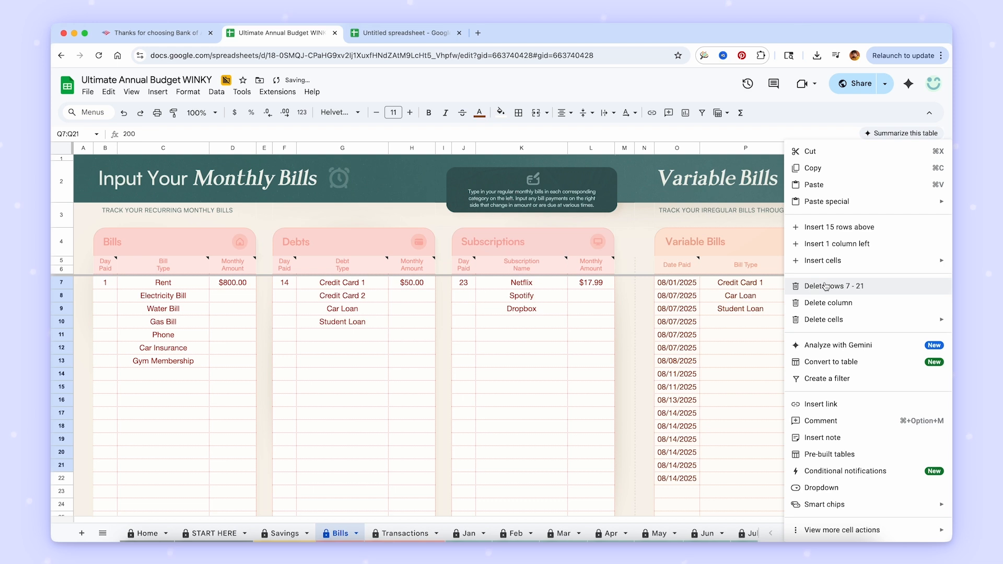
{"action": "mouse_move", "coordinate": [863, 204]}
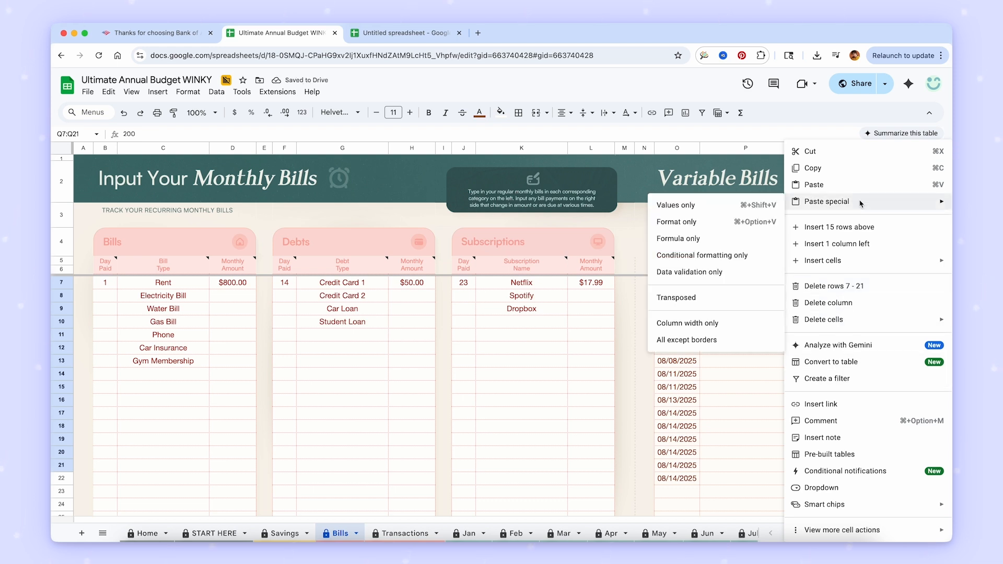
{"action": "left_click", "coordinate": [734, 211]}
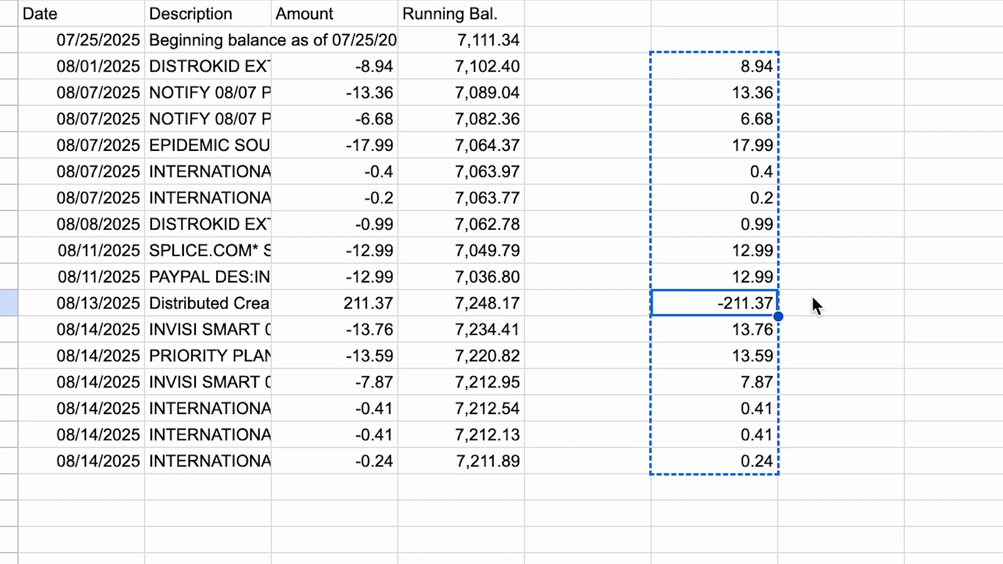
- Check the 08/13/2025 amount in the bank statement and change its Variable Bills amount to a positive 211.37
{"action": "left_click", "coordinate": [366, 300]}
{"action": "left_click", "coordinate": [755, 308]}
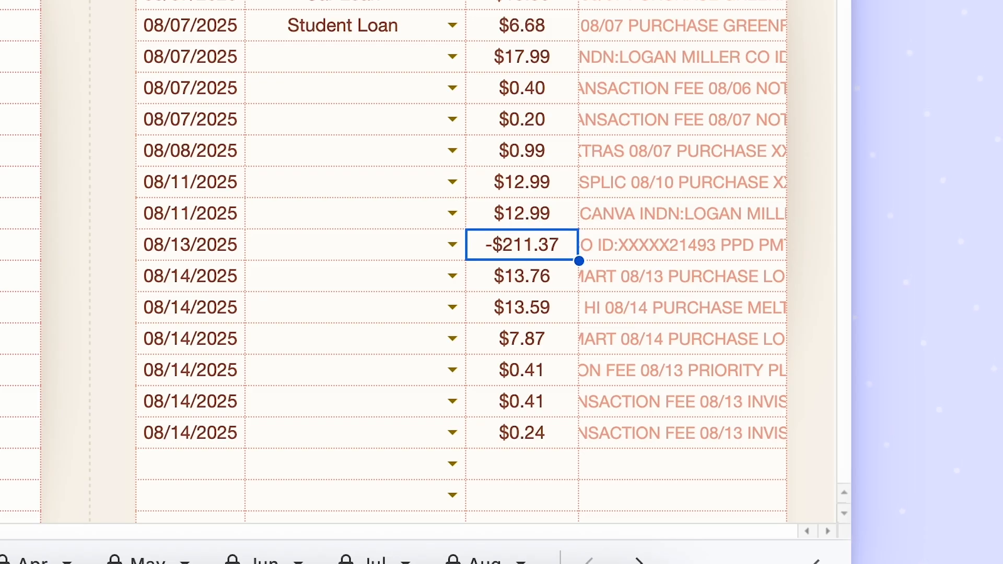
{"action": "double_click", "coordinate": [522, 245]}
{"action": "key", "text": "BackSpace"}
{"action": "key", "text": "Return"}
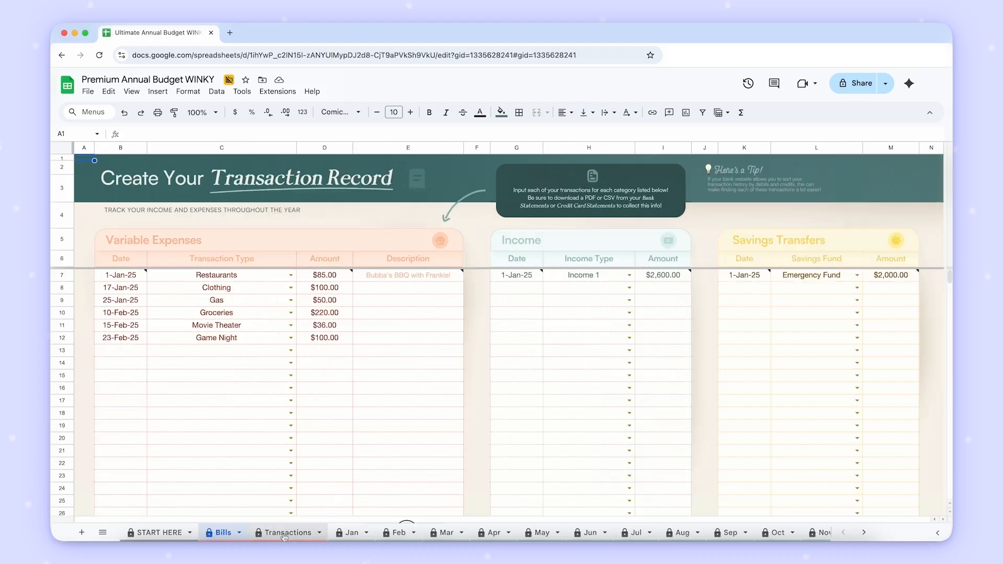
- Open the Transactions sheet and look over the Income and Savings Transfers tables
{"action": "left_click", "coordinate": [284, 534]}
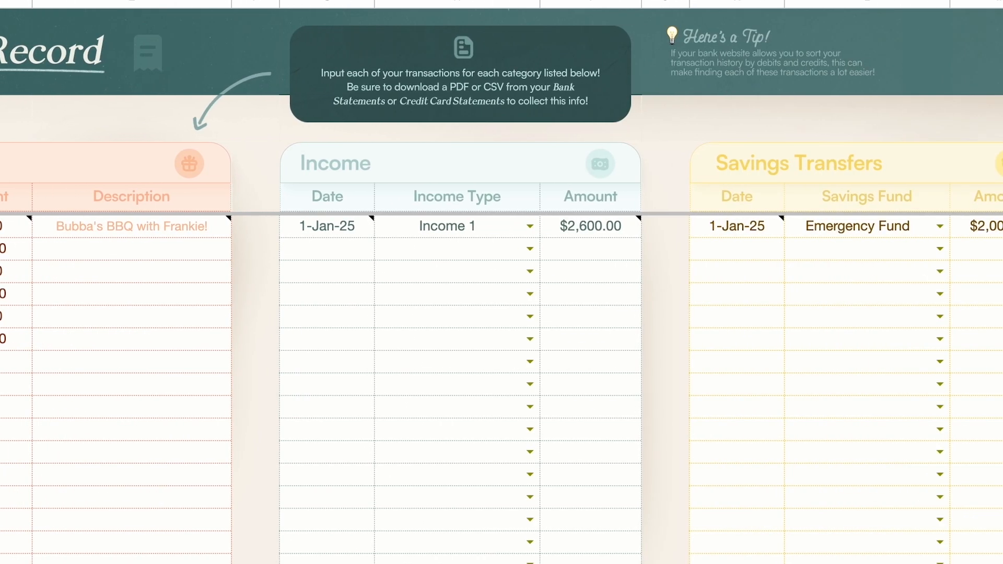
{"action": "left_click", "coordinate": [614, 230]}
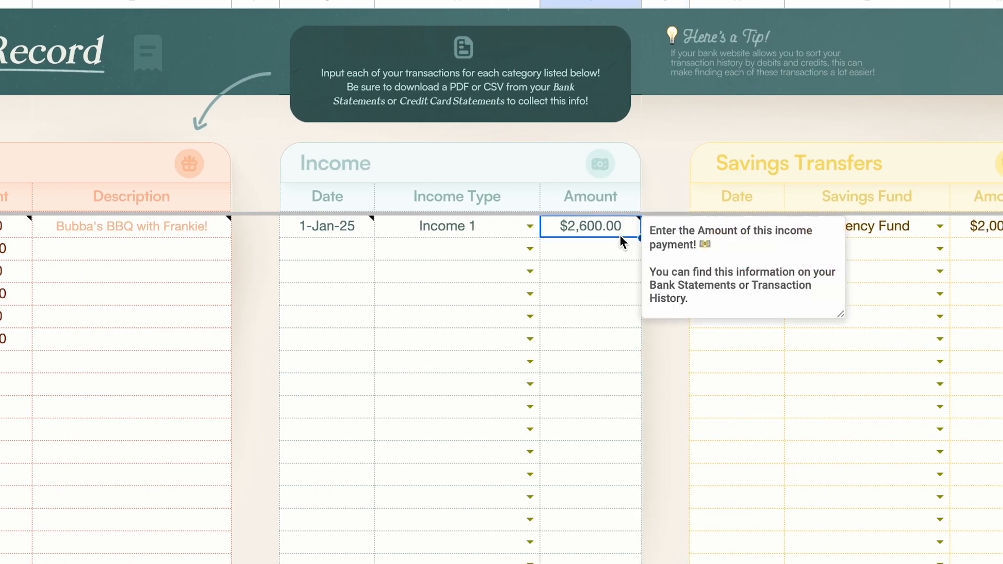
{"action": "left_click", "coordinate": [994, 157]}
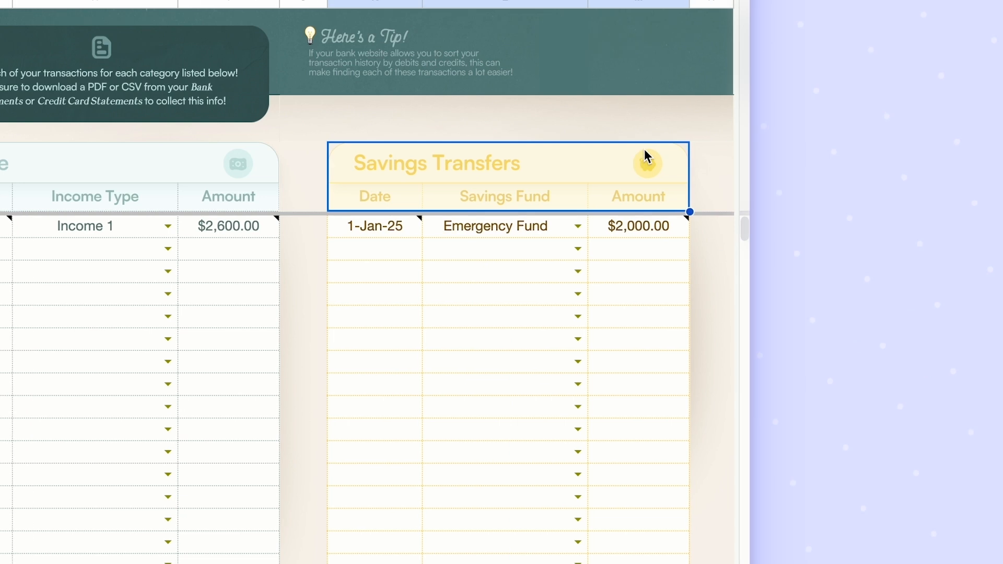
{"action": "left_click", "coordinate": [627, 121]}
{"action": "left_click", "coordinate": [674, 176]}
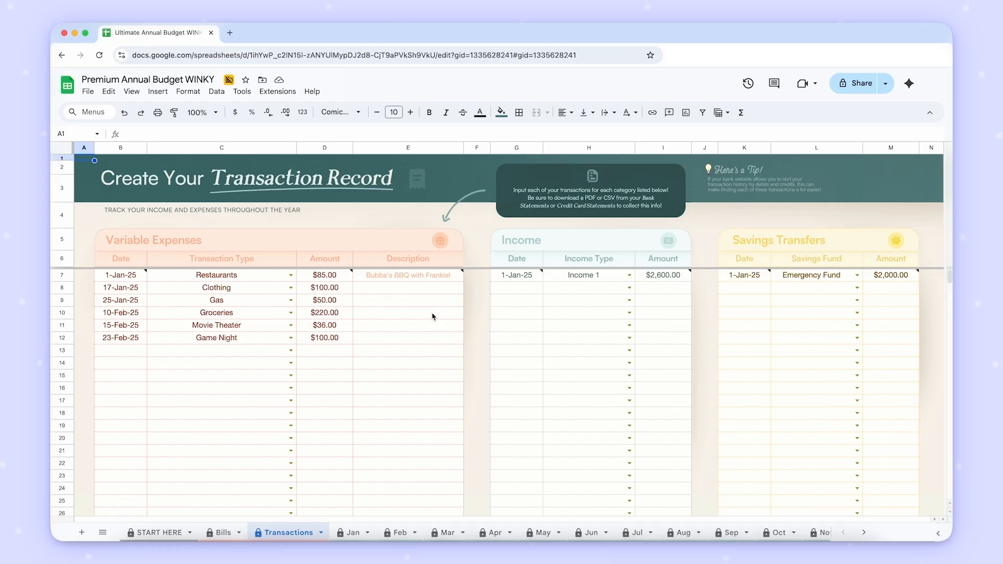
- Review the dates of the existing Variable Expenses entries down to row 12
{"action": "left_click", "coordinate": [141, 289]}
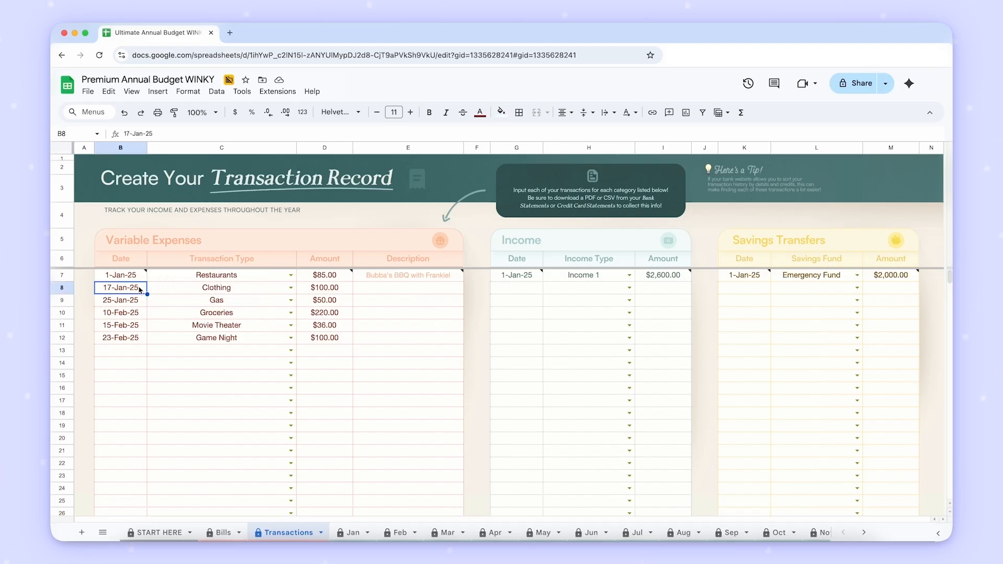
{"action": "left_click", "coordinate": [155, 224]}
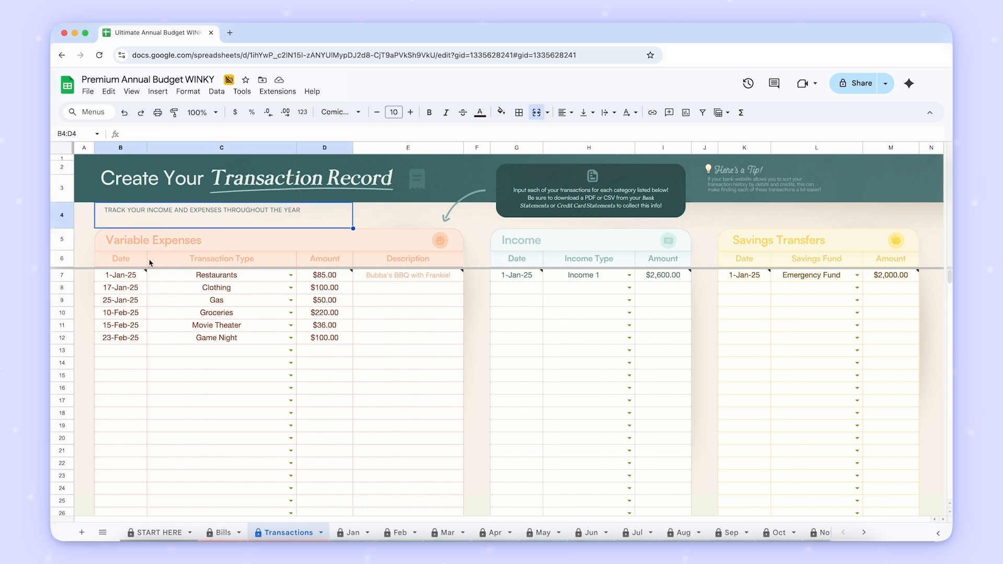
{"action": "left_click", "coordinate": [140, 285]}
{"action": "left_click", "coordinate": [142, 297]}
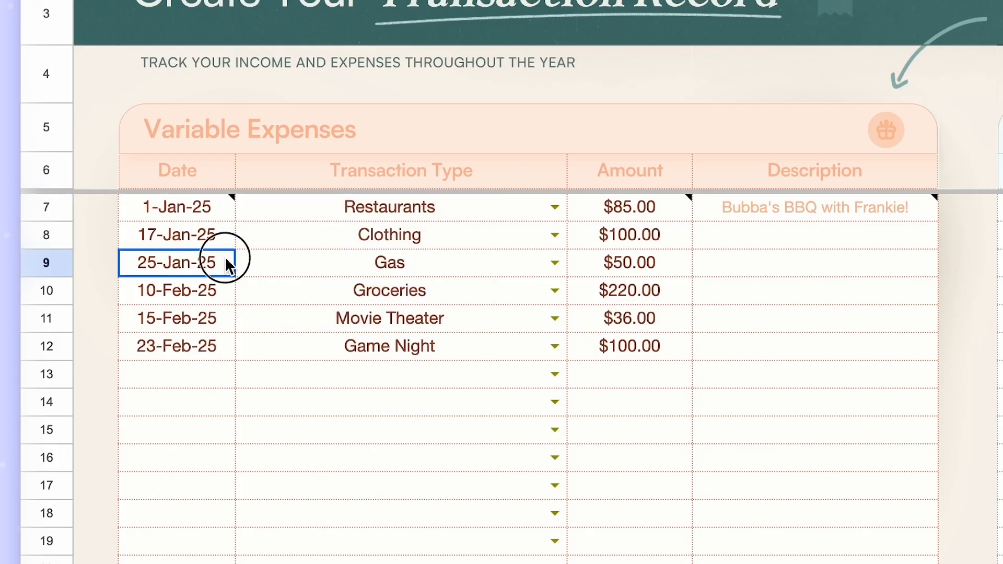
{"action": "left_click", "coordinate": [230, 293]}
{"action": "left_click", "coordinate": [228, 318]}
{"action": "left_click", "coordinate": [233, 347]}
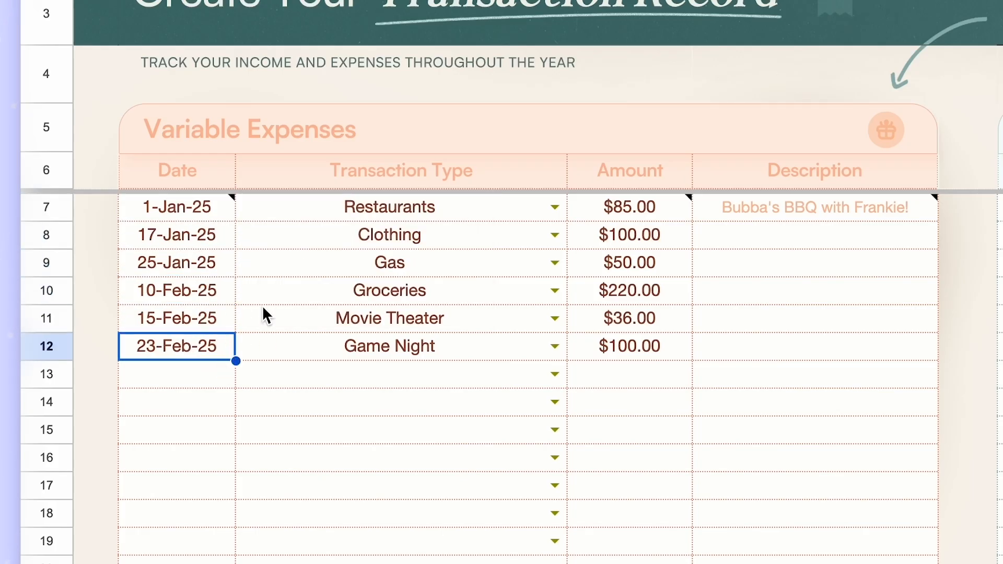
- Add a Variable Expenses entry in row 13 with the transaction type Restaurants and the date 2/25
{"action": "left_click", "coordinate": [555, 373]}
{"action": "left_click", "coordinate": [452, 406]}
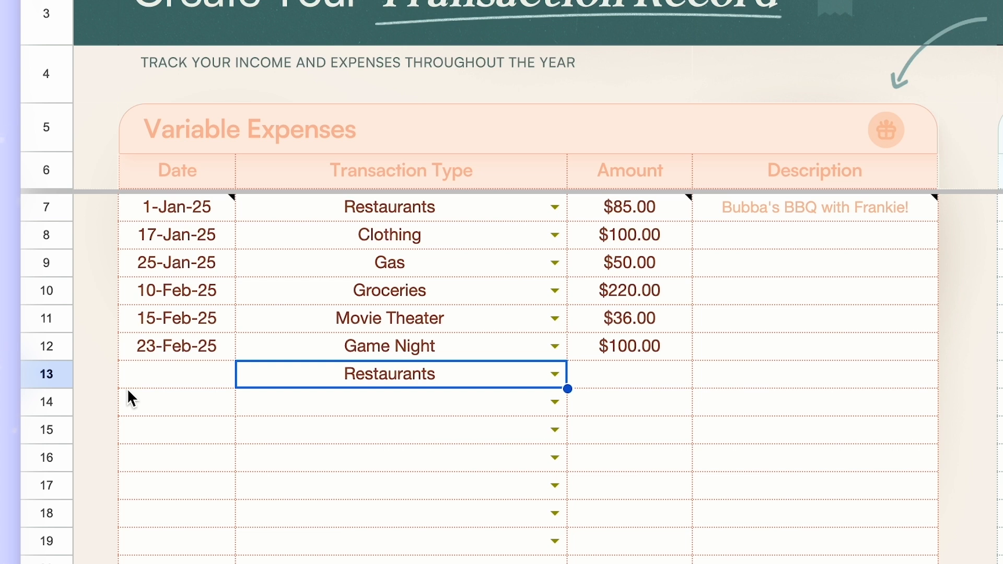
{"action": "left_click", "coordinate": [218, 371]}
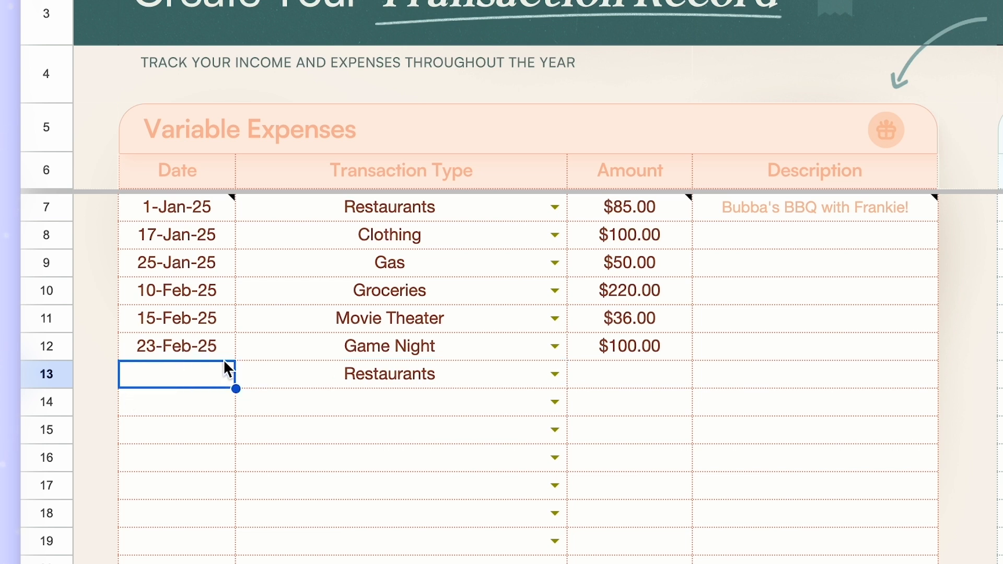
{"action": "type", "text": "2/"}
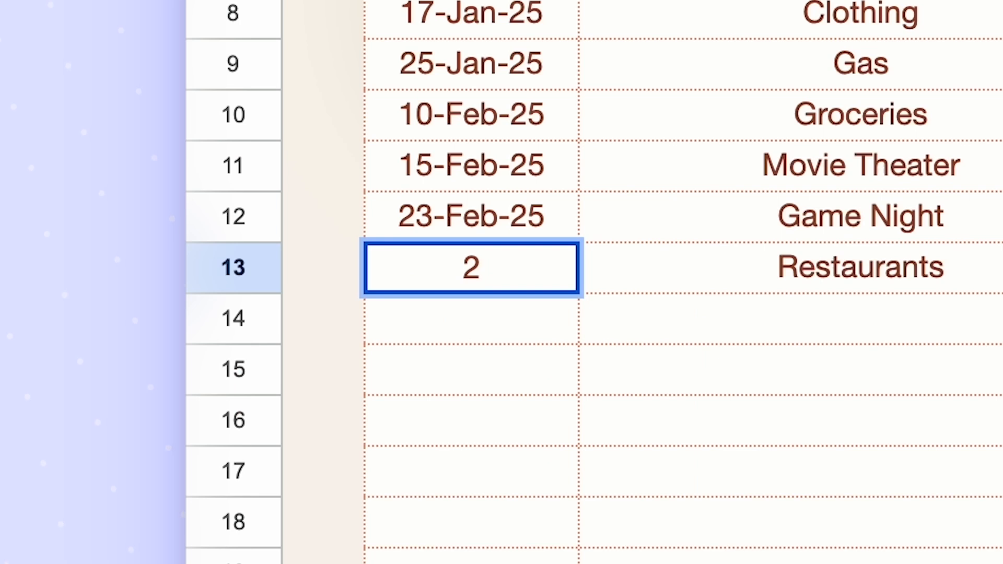
{"action": "type", "text": "25"}
{"action": "key", "text": "Return"}
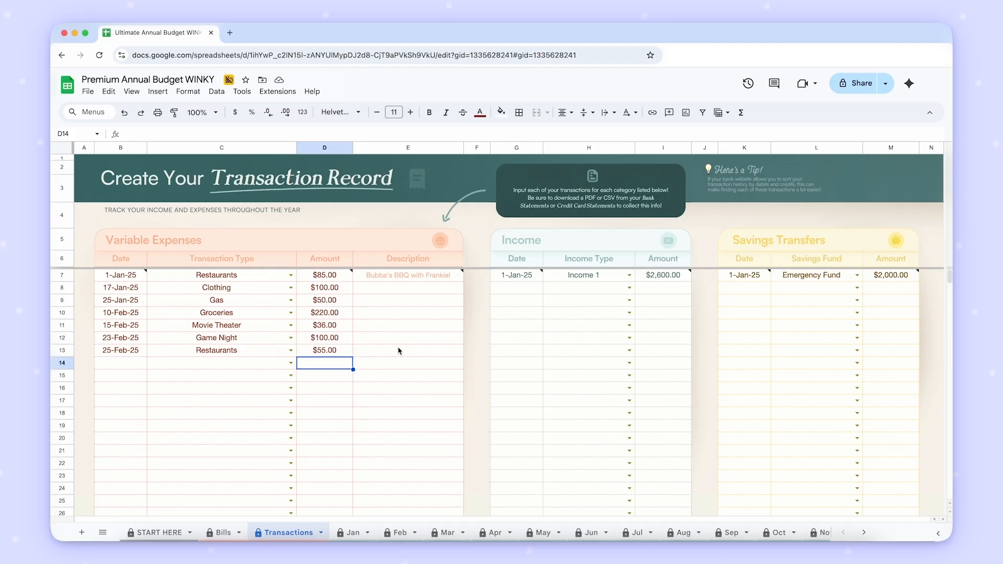
- Complete the Restaurants entry in row 13 with the amount $55.00 and the description "Chili's!"
{"action": "left_click", "coordinate": [399, 351]}
{"action": "type", "text": "Chili's!"}
{"action": "key", "text": "Return"}
{"action": "key", "text": "Left"}
{"action": "key", "text": "Left"}
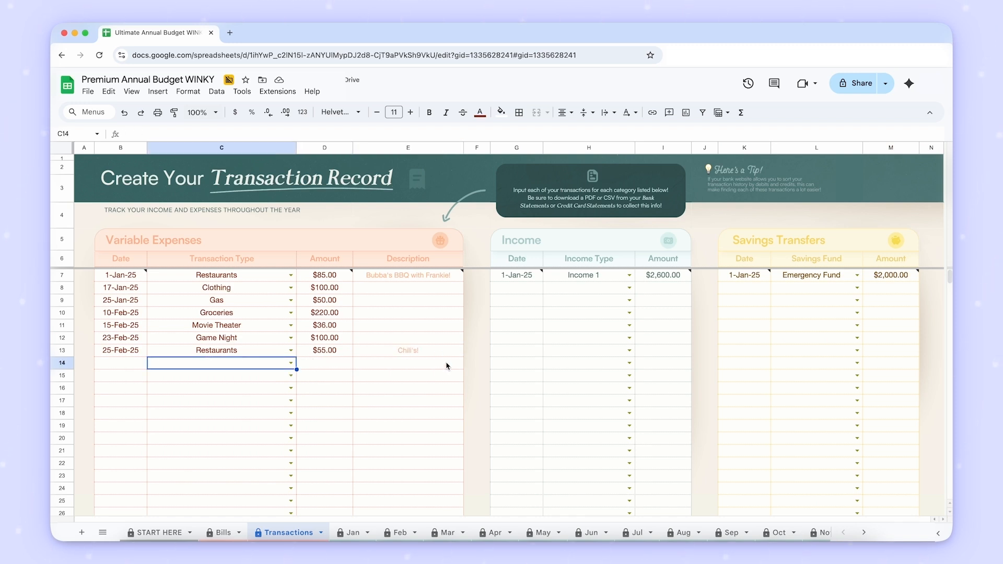
- Add a second entry to the Income table, dated 1/15, with type Income 1 and amount 2615.1
{"action": "left_click", "coordinate": [575, 275]}
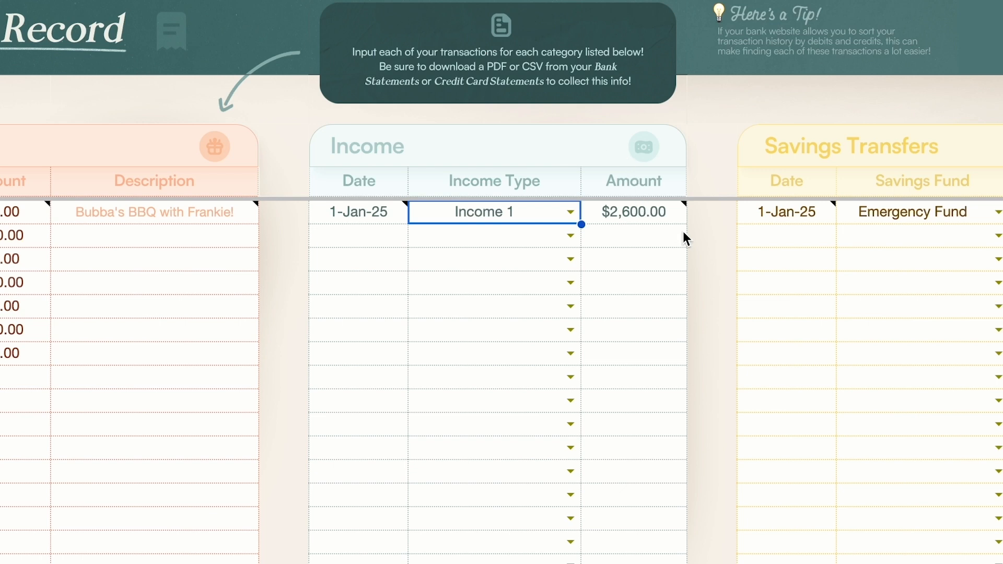
{"action": "left_click", "coordinate": [369, 234]}
{"action": "type", "text": "1/15"}
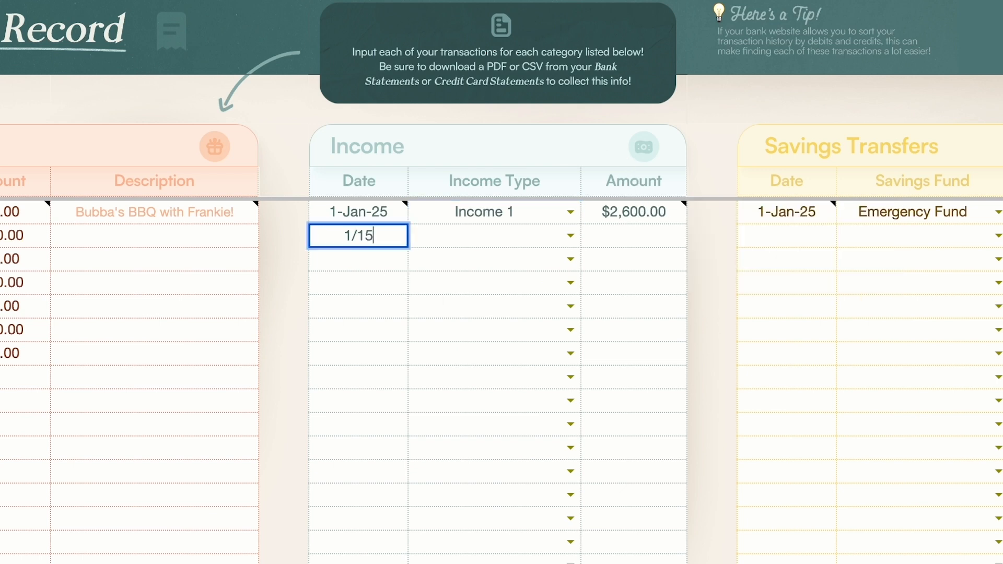
{"action": "key", "text": "Tab"}
{"action": "left_click", "coordinate": [570, 237]}
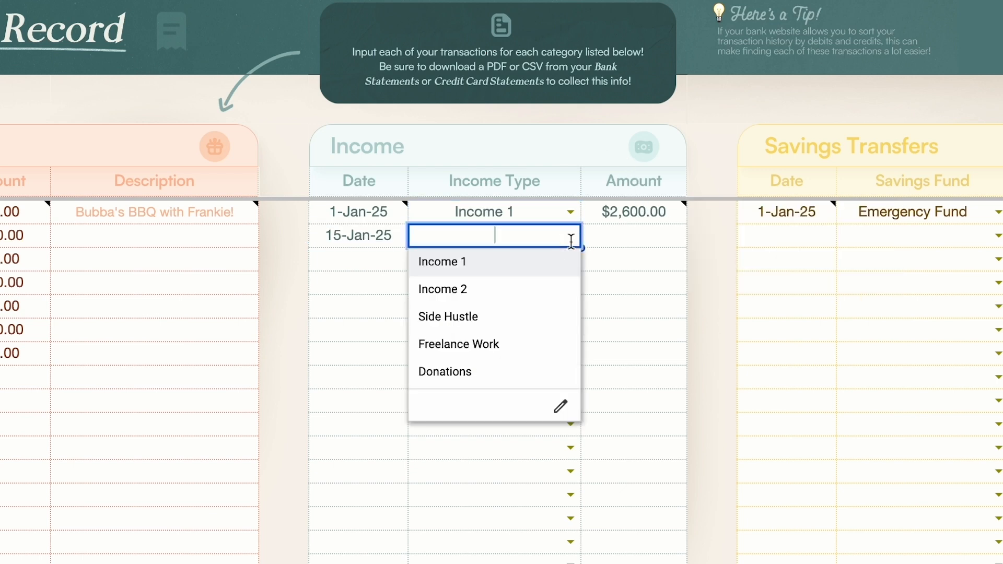
{"action": "left_click", "coordinate": [518, 274]}
{"action": "left_click", "coordinate": [652, 235]}
{"action": "type", "text": "2615.1"}
{"action": "key", "text": "Return"}
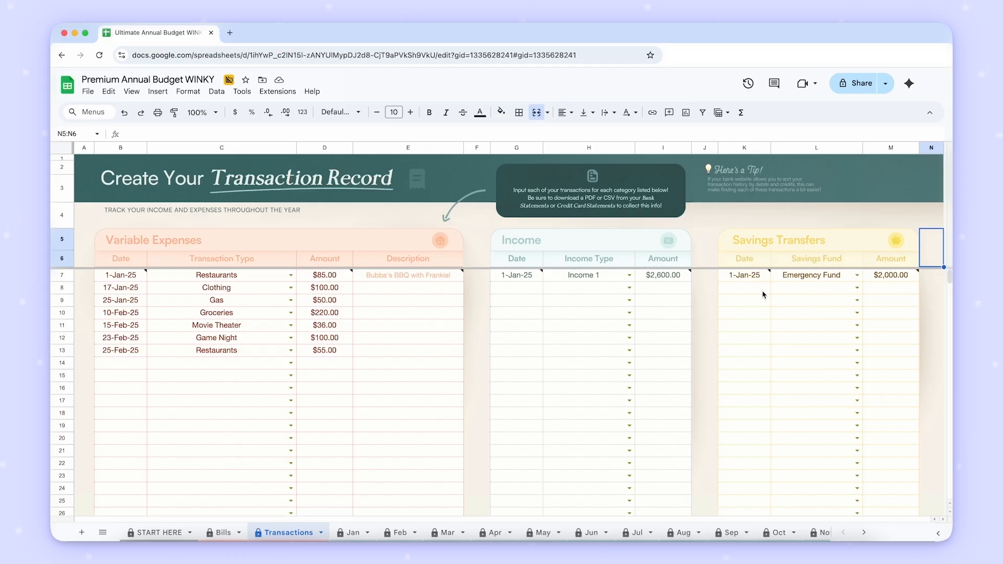
- Add a Savings Transfers entry dated 15-Jan-25 for the Travel Fund with the amount 200
{"action": "left_click", "coordinate": [744, 288]}
{"action": "type", "text": "15-Jan-25"}
{"action": "key", "text": "Tab"}
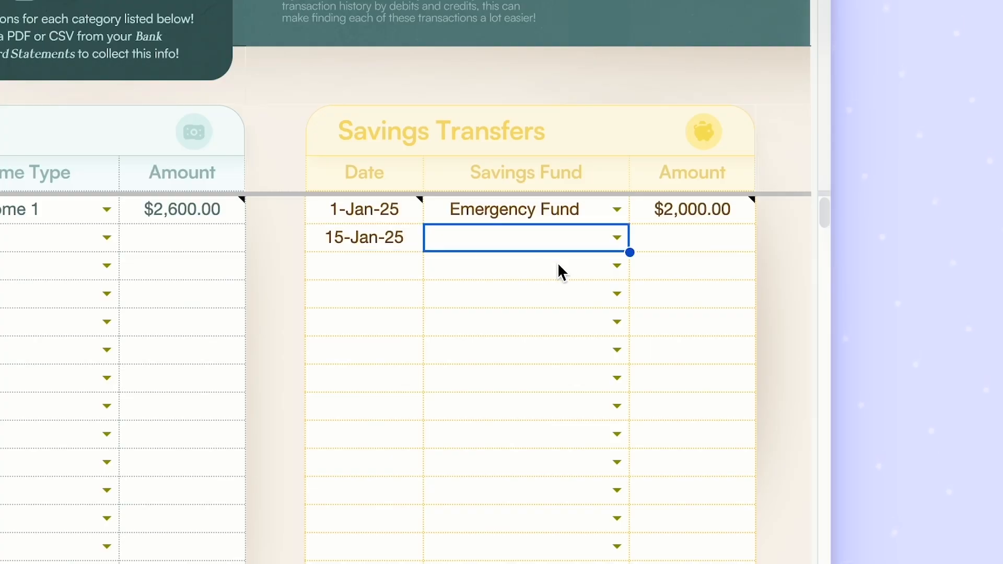
{"action": "left_click", "coordinate": [612, 237]}
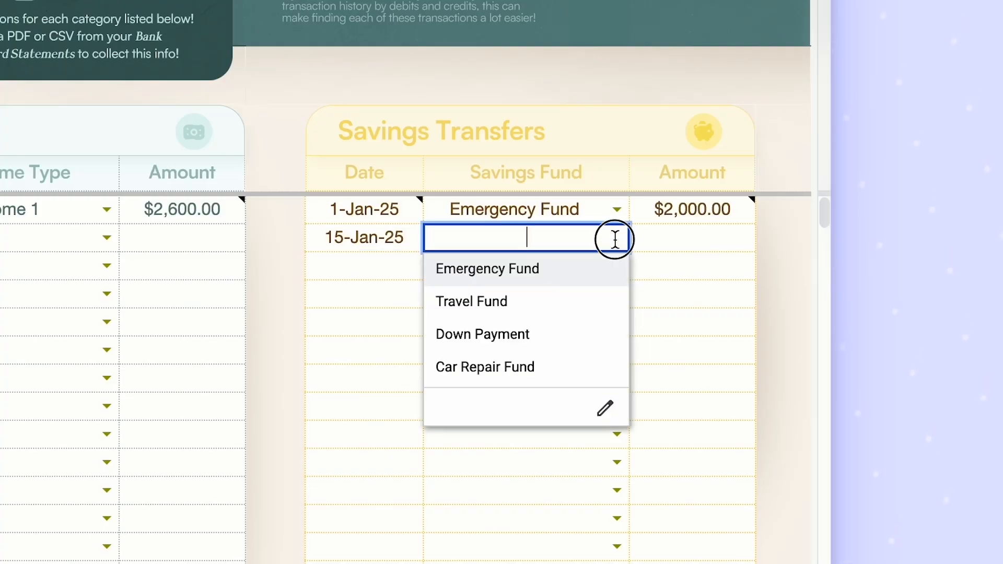
{"action": "left_click", "coordinate": [541, 308]}
{"action": "left_click", "coordinate": [695, 239]}
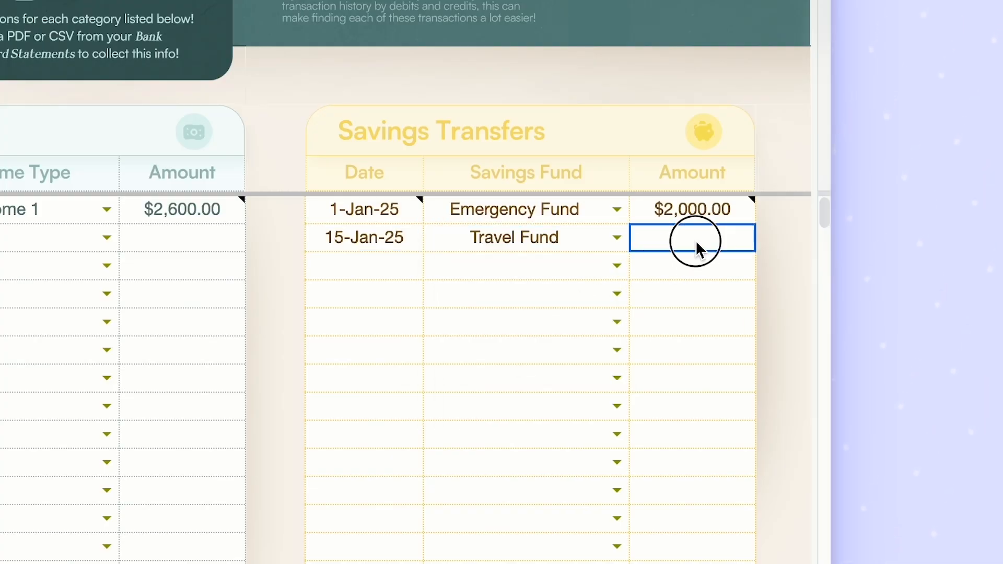
{"action": "type", "text": "200"}
{"action": "key", "text": "Return"}
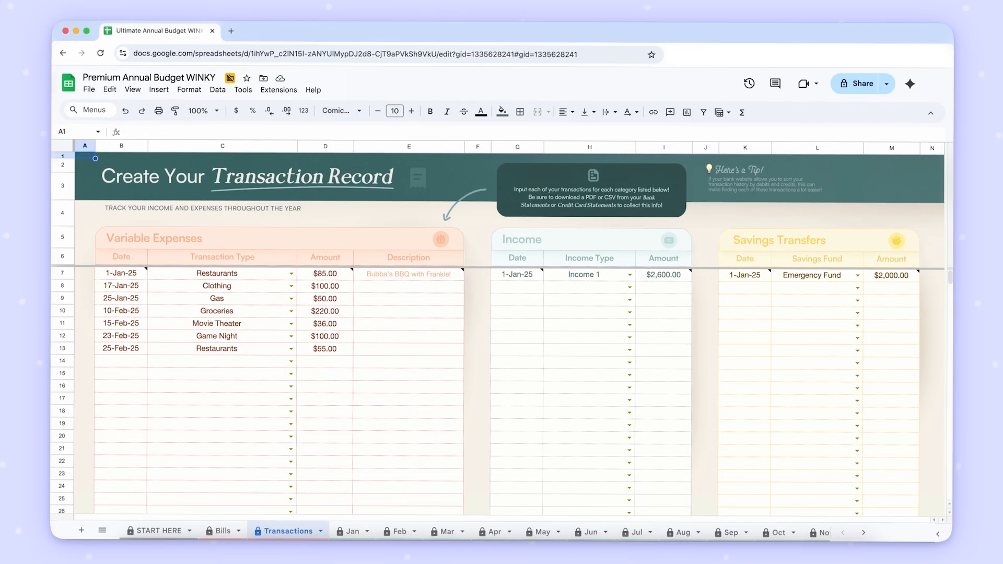
- Open the Jan sheet and look over the monthly budget
{"action": "left_click", "coordinate": [353, 533]}
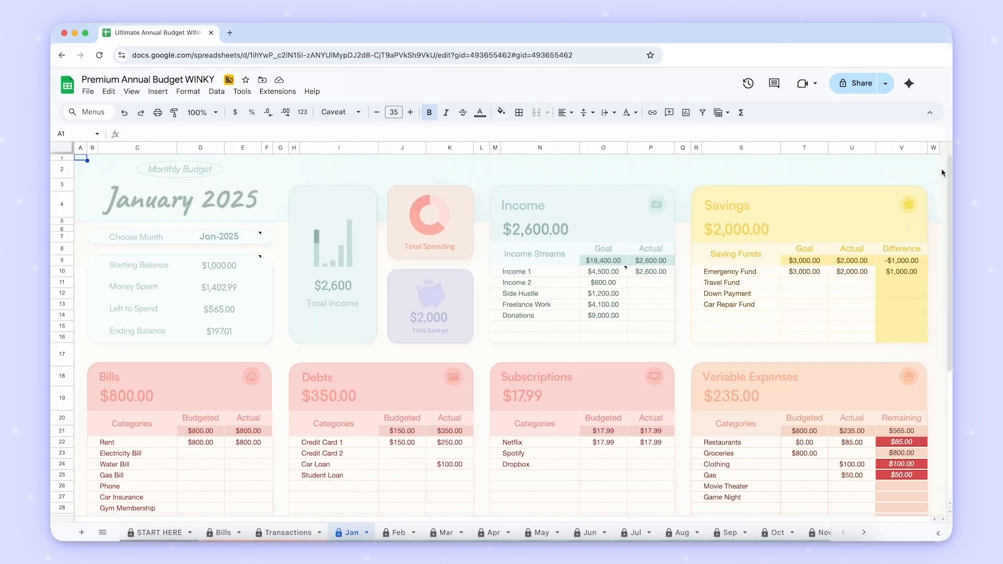
{"action": "scroll", "coordinate": [941, 173], "scroll_direction": "down", "scroll_amount": 2}
- Set the Choose Month date on the Jan sheet to 1/1/2026
{"action": "left_click", "coordinate": [248, 232]}
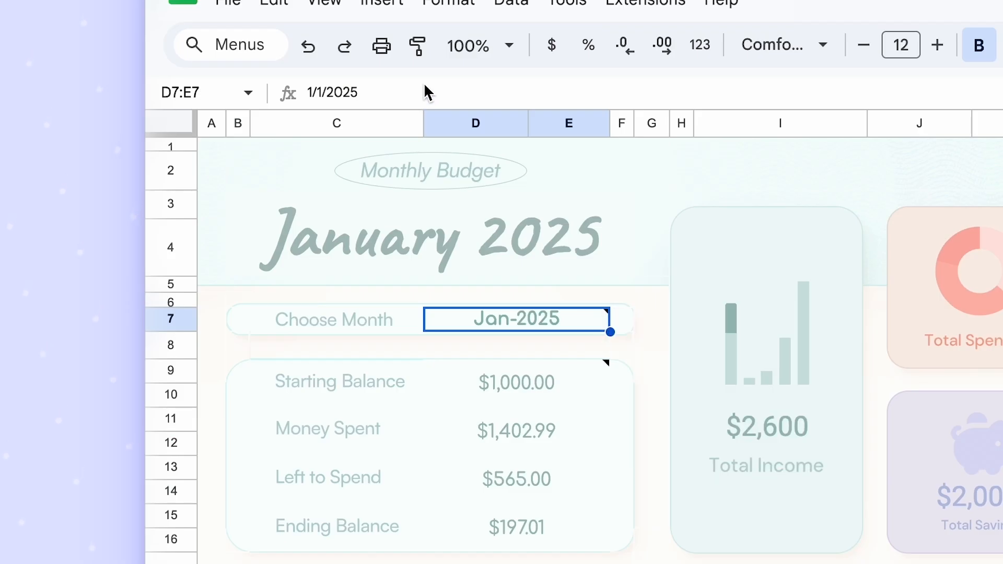
{"action": "left_click", "coordinate": [178, 134]}
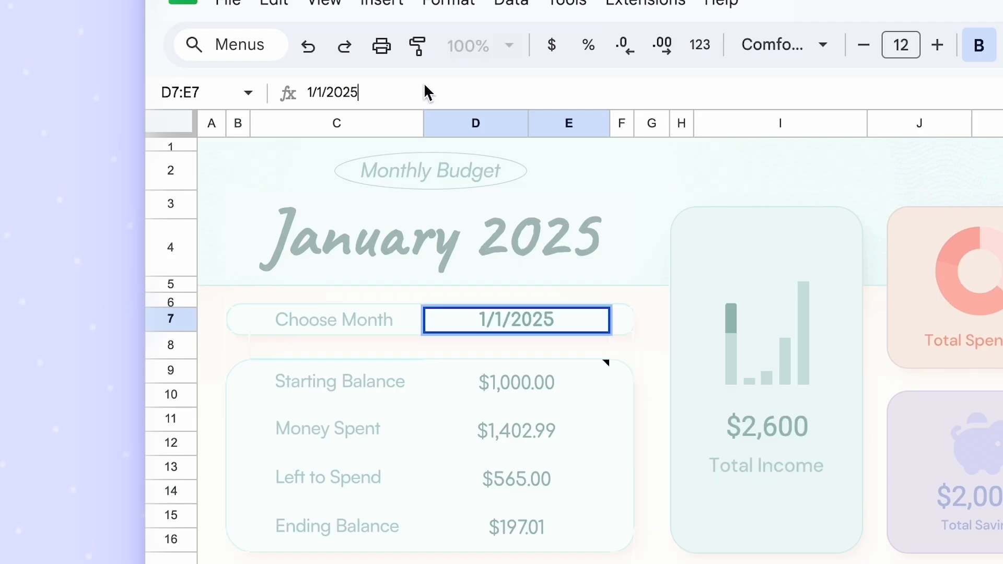
{"action": "key", "text": "BackSpace"}
{"action": "type", "text": "6"}
{"action": "key", "text": "Return"}
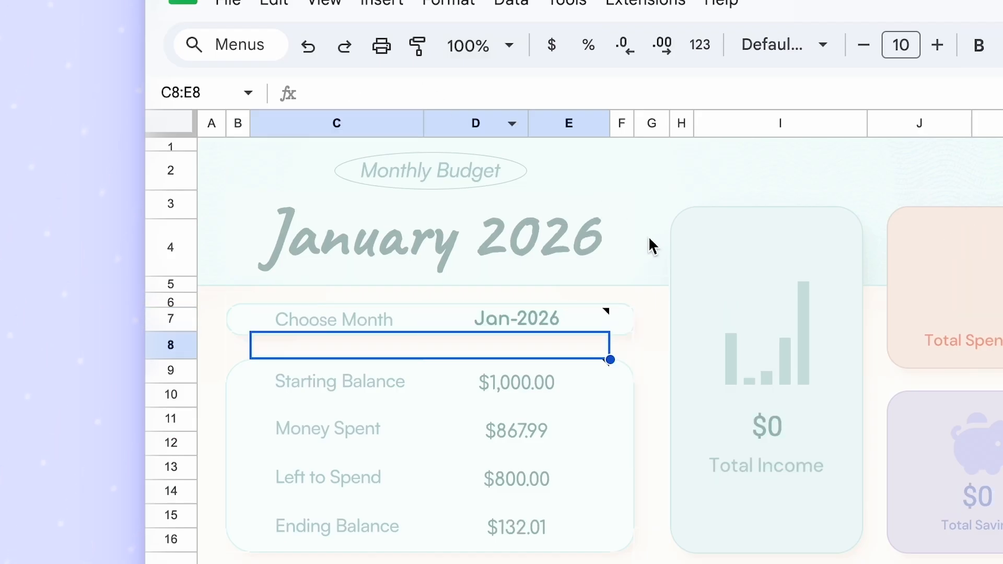
{"action": "left_click", "coordinate": [648, 312]}
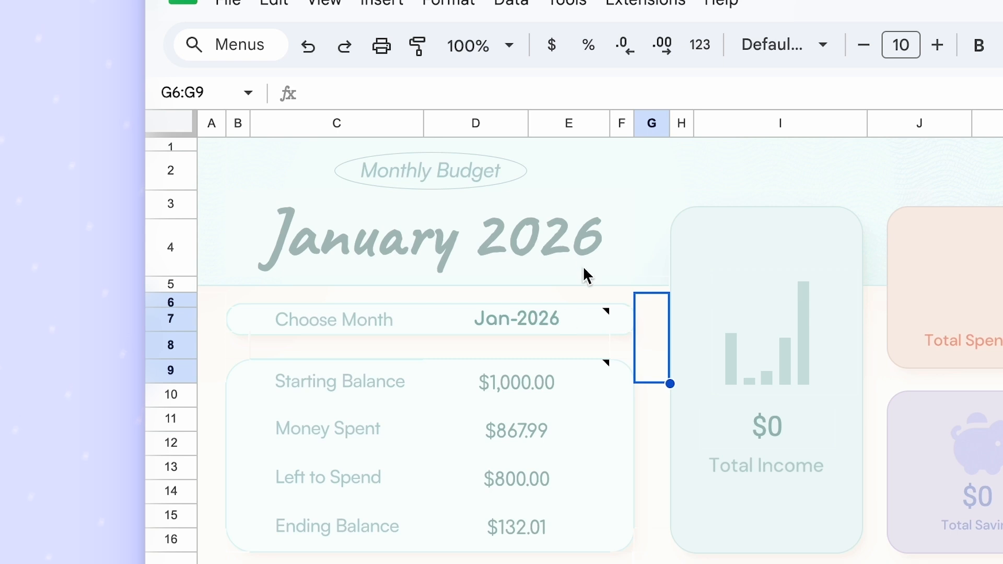
- Change the year in the Choose Month date to 2027
{"action": "left_click", "coordinate": [564, 312]}
{"action": "left_click", "coordinate": [444, 96]}
{"action": "key", "text": "BackSpace"}
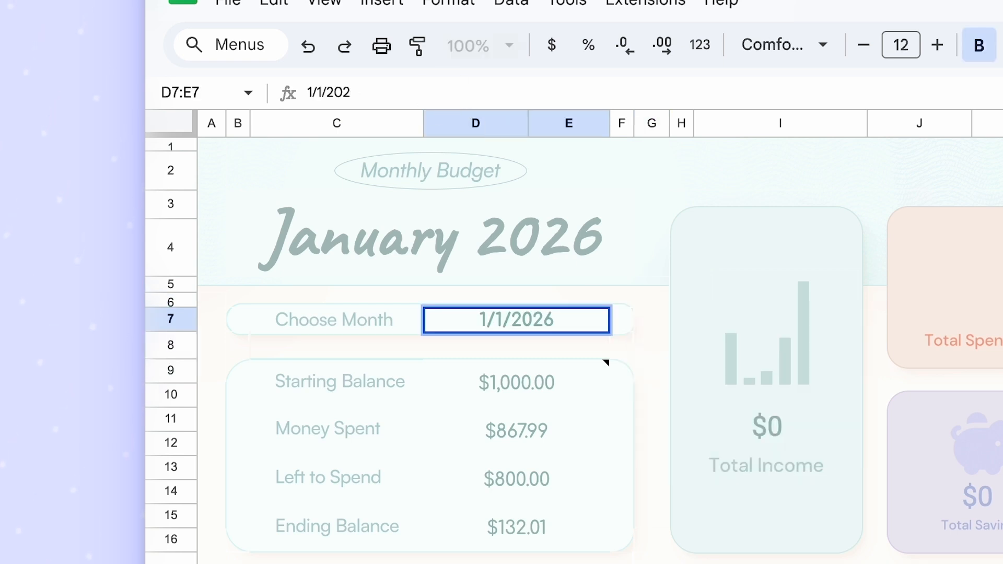
{"action": "type", "text": "7"}
{"action": "key", "text": "Return"}
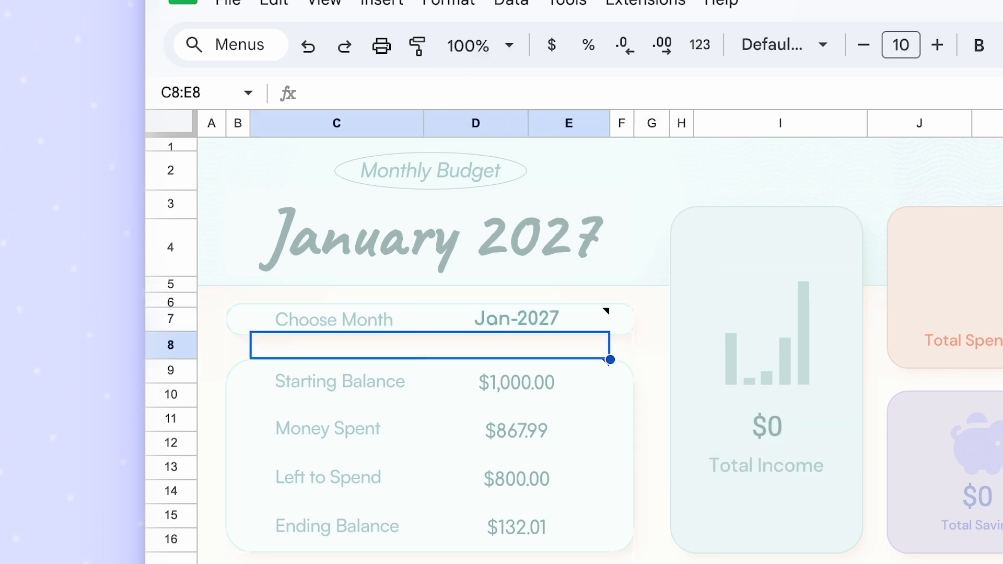
- Set the Choose Month date back to 1/1/2025
{"action": "left_click", "coordinate": [547, 319]}
{"action": "left_click", "coordinate": [367, 94]}
{"action": "key", "text": "BackSpace"}
{"action": "type", "text": "5"}
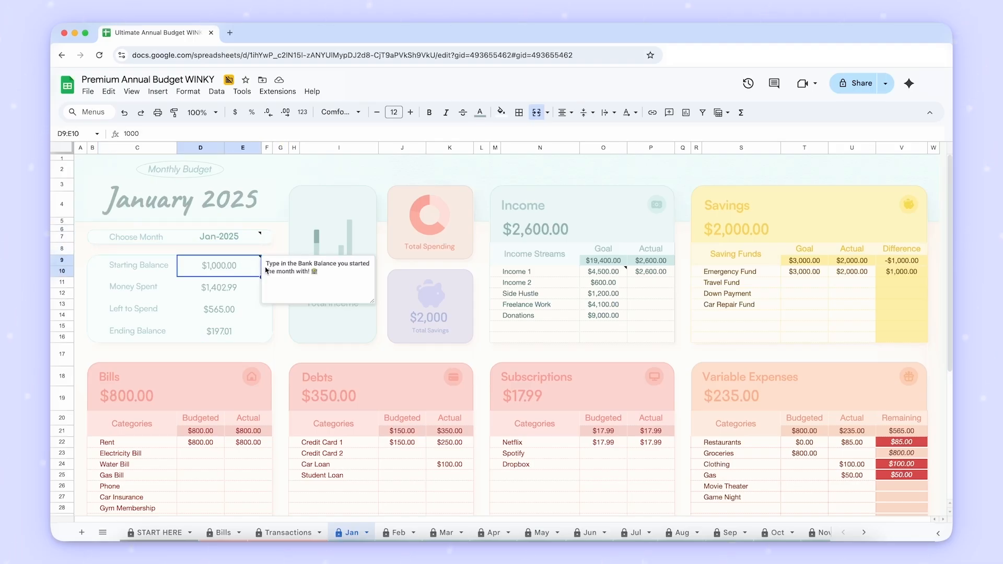
- Set the January Starting Balance to $500
{"action": "type", "text": "500"}
{"action": "key", "text": "Tab"}
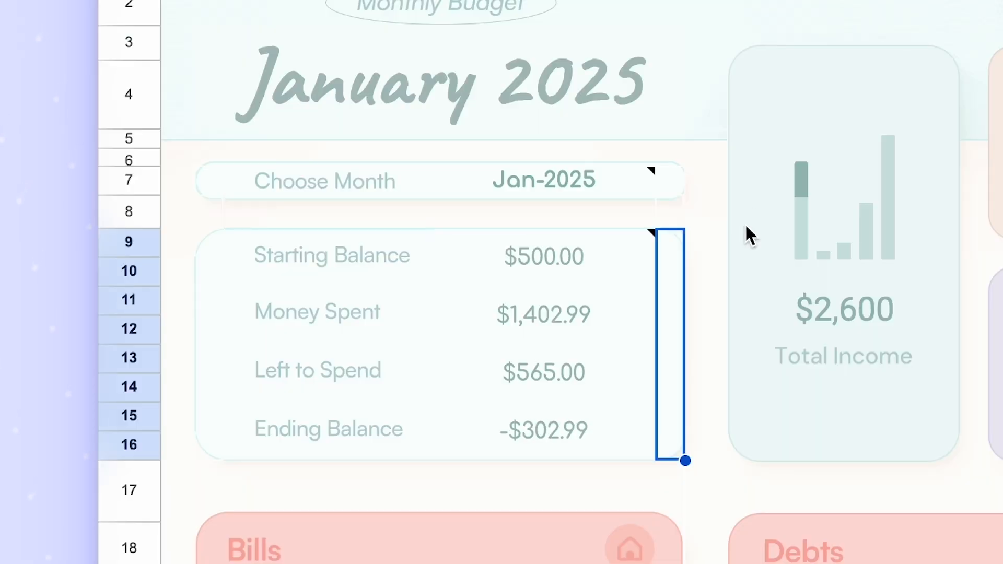
{"action": "left_click", "coordinate": [179, 1]}
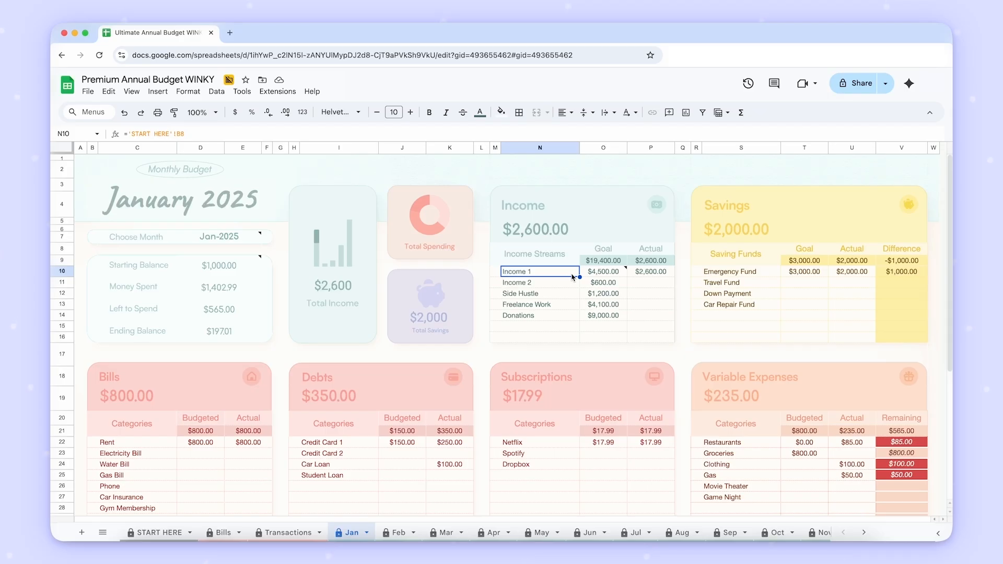
- Review the Goal amounts of each income stream in the January Income table
{"action": "left_click", "coordinate": [593, 272]}
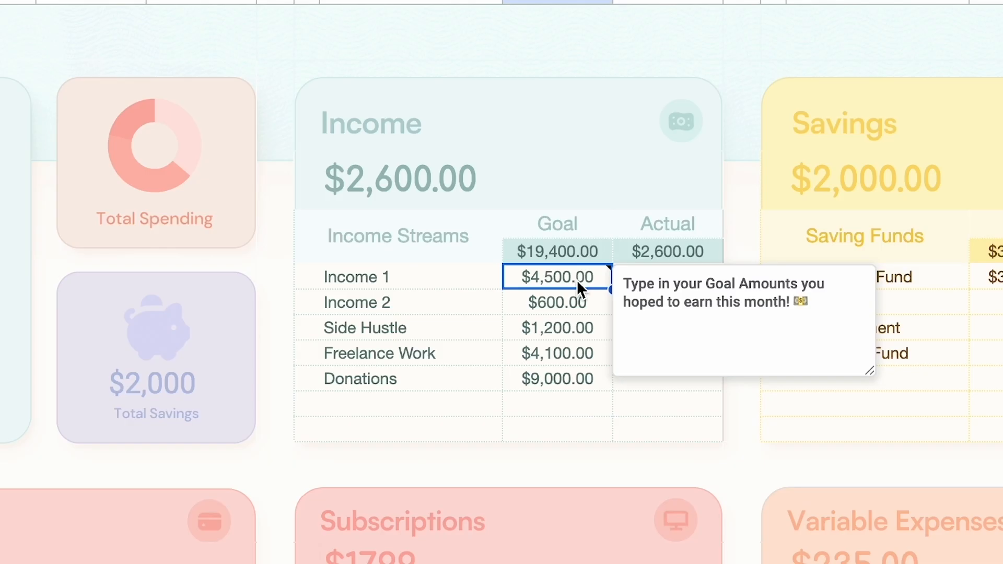
{"action": "key", "text": "Down"}
{"action": "key", "text": "Down"}
{"action": "key", "text": "Down"}
{"action": "key", "text": "Down"}
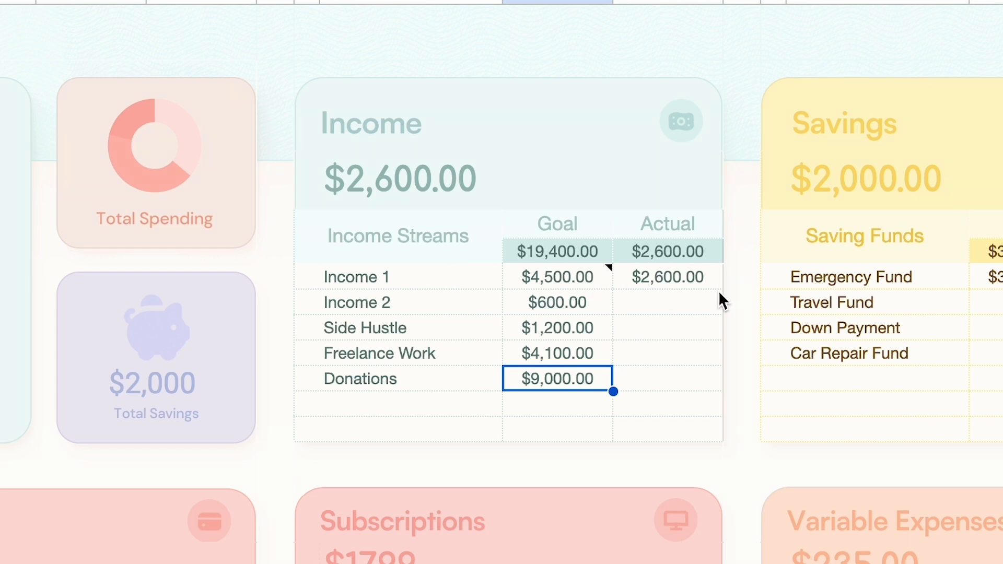
{"action": "mouse_move", "coordinate": [566, 285]}
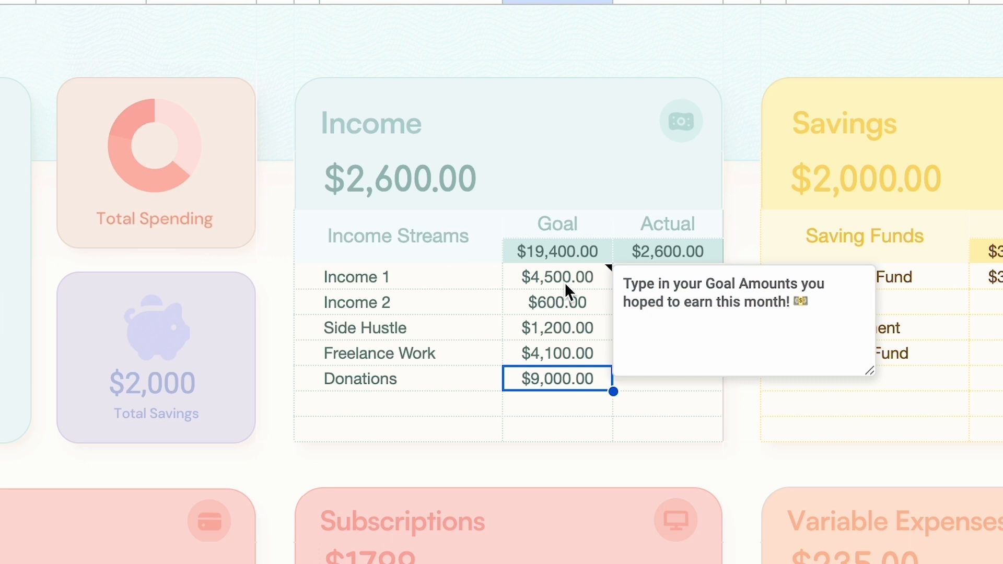
- Clear the Goal amounts of Income 2, Side Hustle, Freelance Work and Donations in the January Income table
{"action": "left_click", "coordinate": [592, 292]}
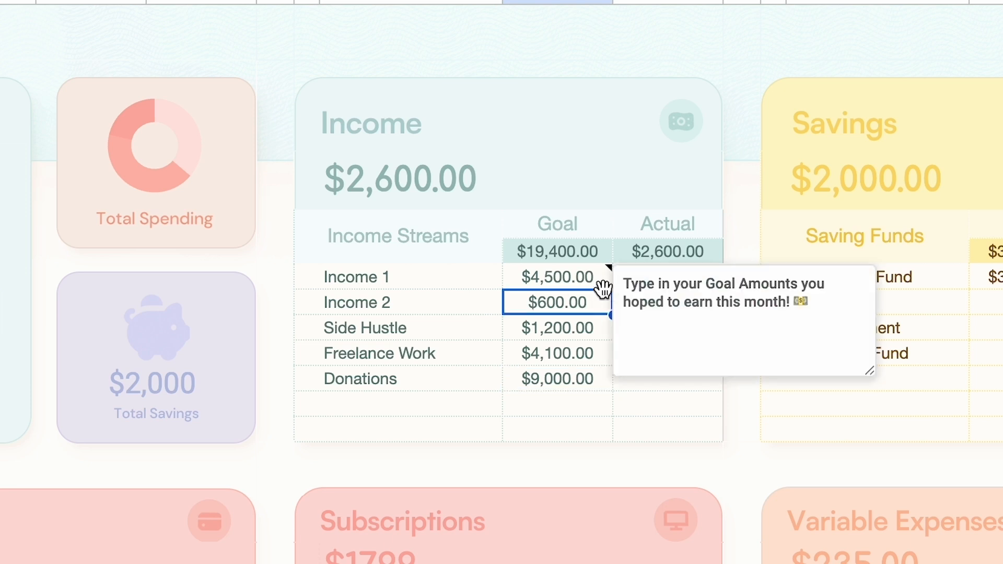
{"action": "key", "text": "Tab"}
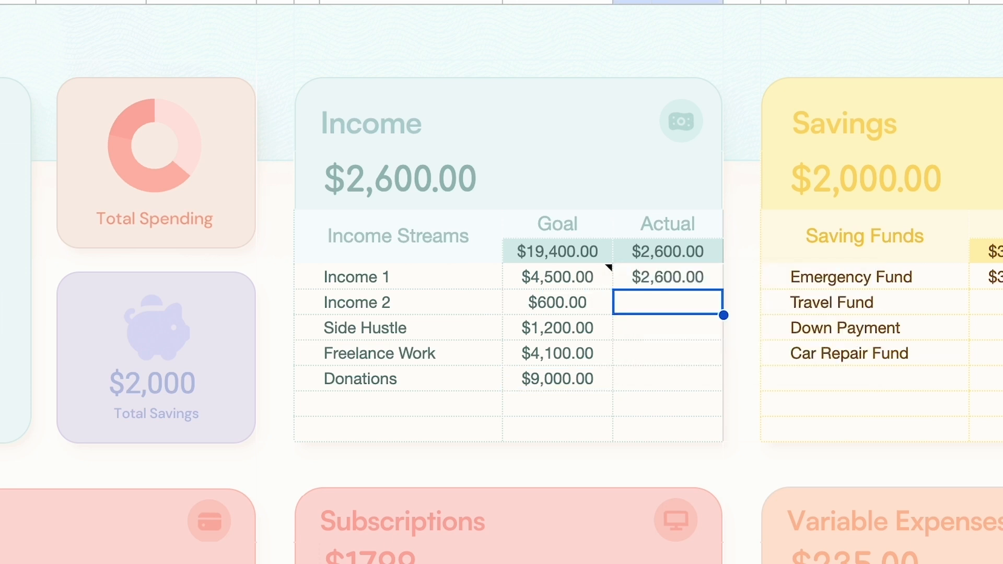
{"action": "key", "text": "Left"}
{"action": "key", "text": "Delete"}
{"action": "key", "text": "Down"}
{"action": "key", "text": "Delete"}
{"action": "key", "text": "Down"}
{"action": "key", "text": "Delete"}
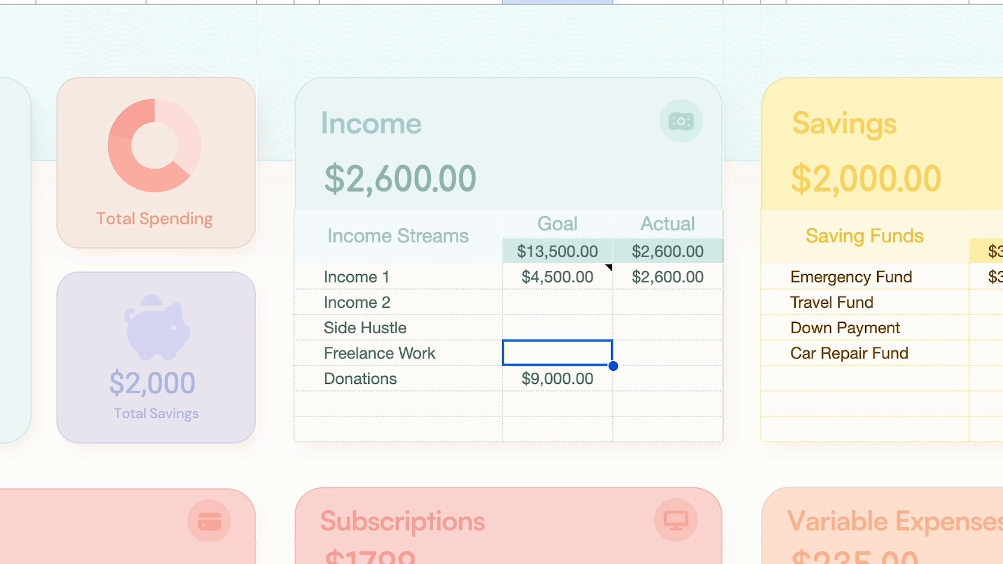
{"action": "key", "text": "Down"}
{"action": "key", "text": "Delete"}
{"action": "key", "text": "Left"}
{"action": "key", "text": "Up"}
{"action": "key", "text": "Up"}
{"action": "key", "text": "Up"}
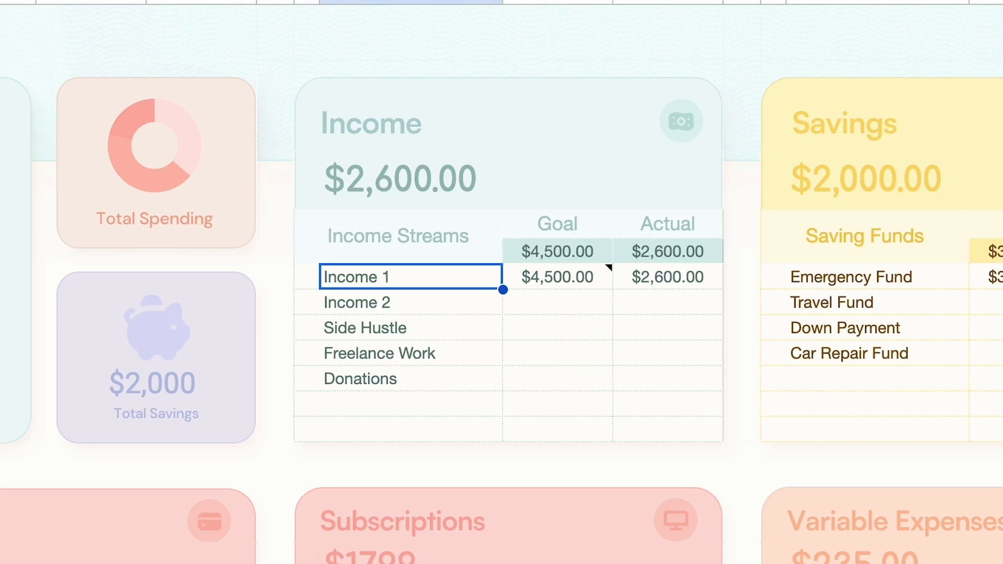
{"action": "key", "text": "Up"}
{"action": "key", "text": "Right"}
{"action": "key", "text": "Down"}
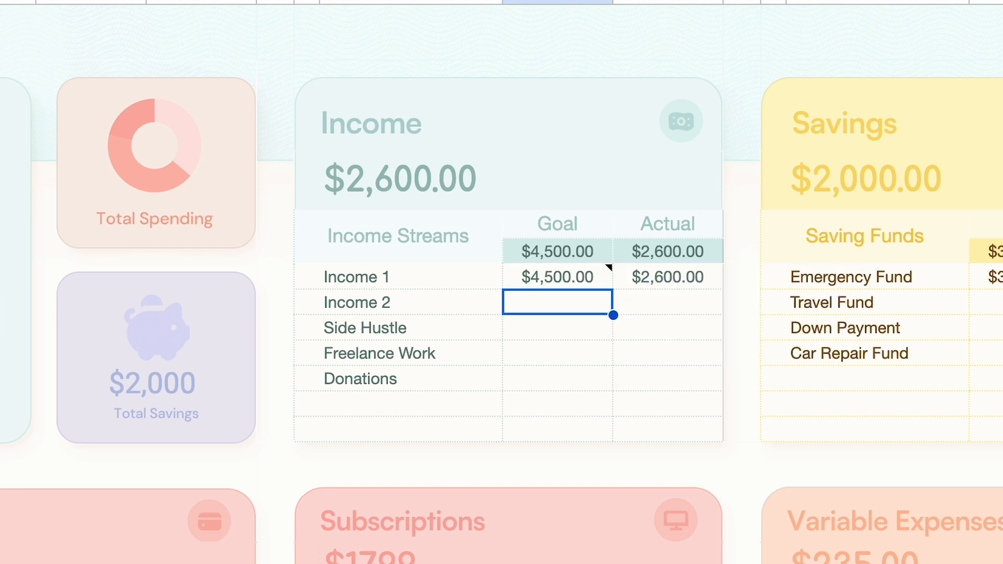
{"action": "key", "text": "Down"}
{"action": "key", "text": "Down"}
{"action": "key", "text": "Down"}
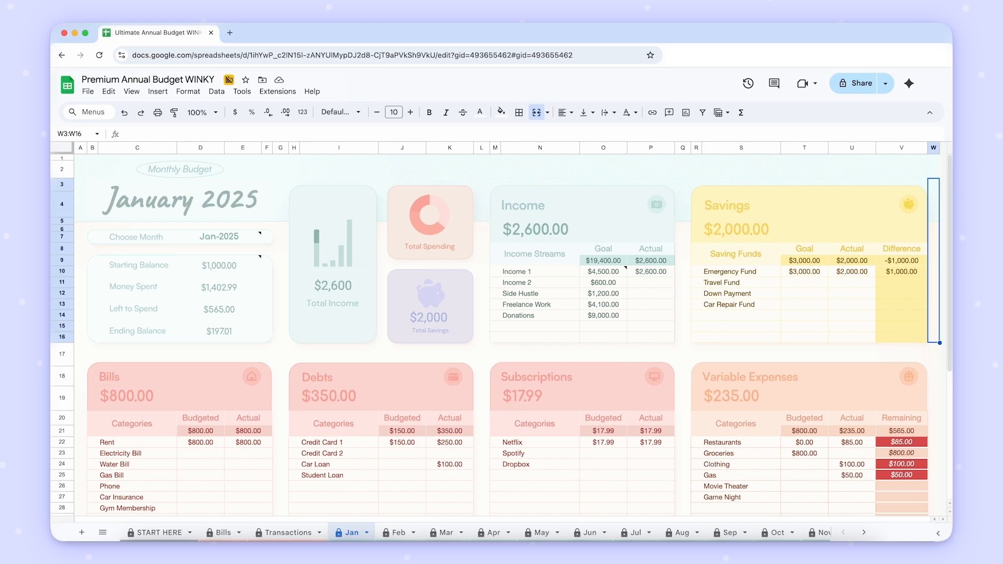
- Look through the February, March and April monthly budget sheets
{"action": "left_click", "coordinate": [399, 533]}
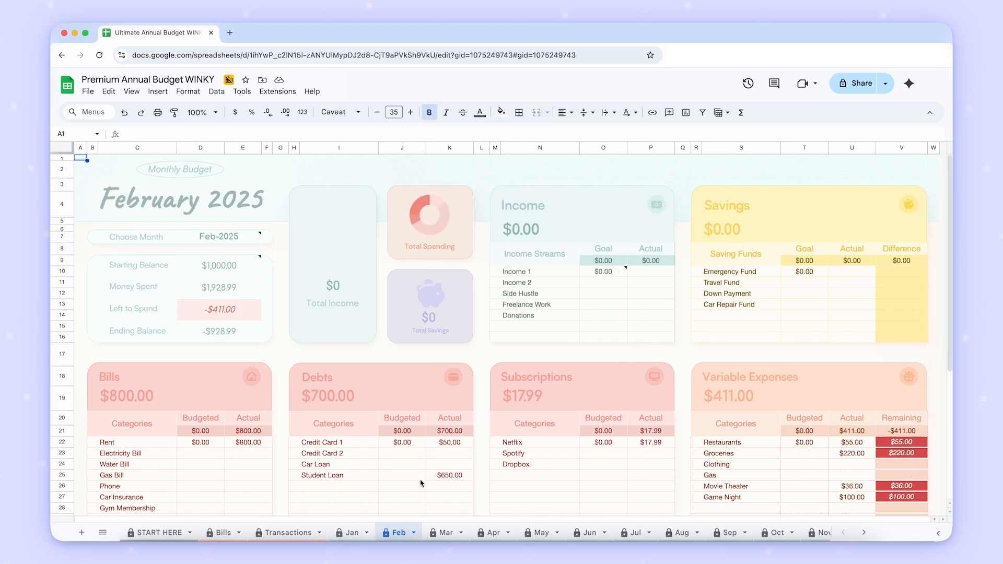
{"action": "left_click", "coordinate": [446, 533]}
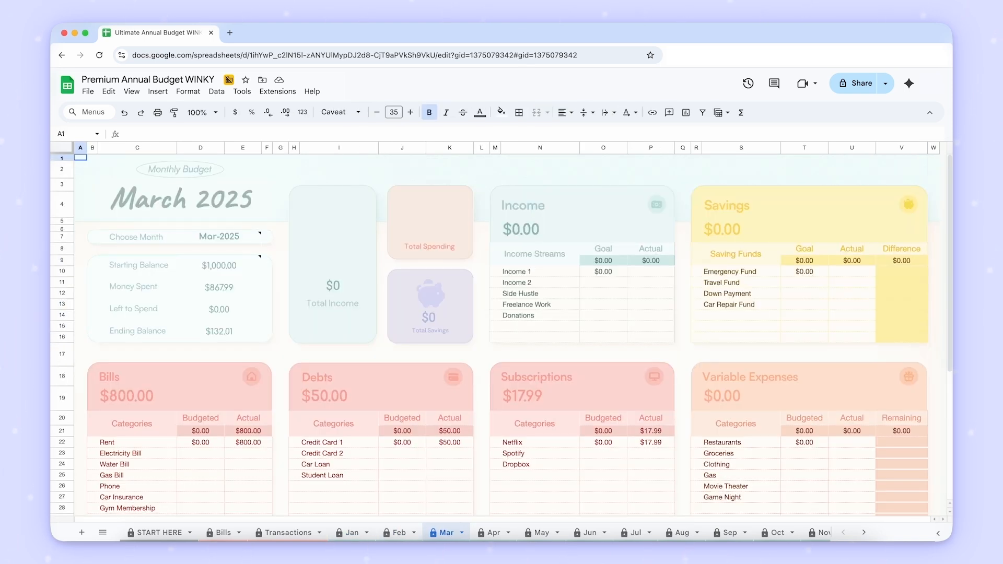
{"action": "left_click", "coordinate": [494, 533]}
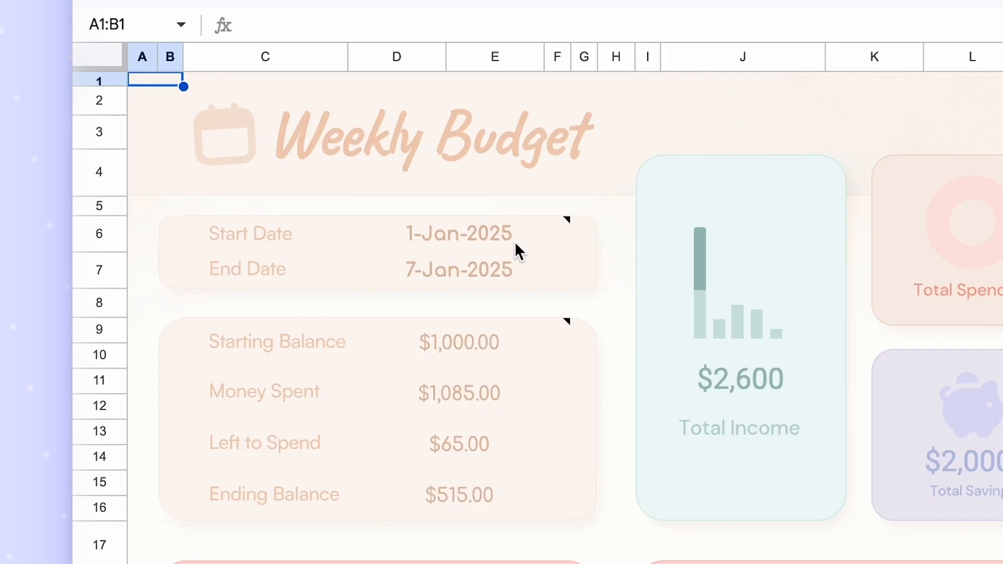
- Set the Start Date on the Weekly Budget sheet to 1/15
{"action": "left_click", "coordinate": [241, 227]}
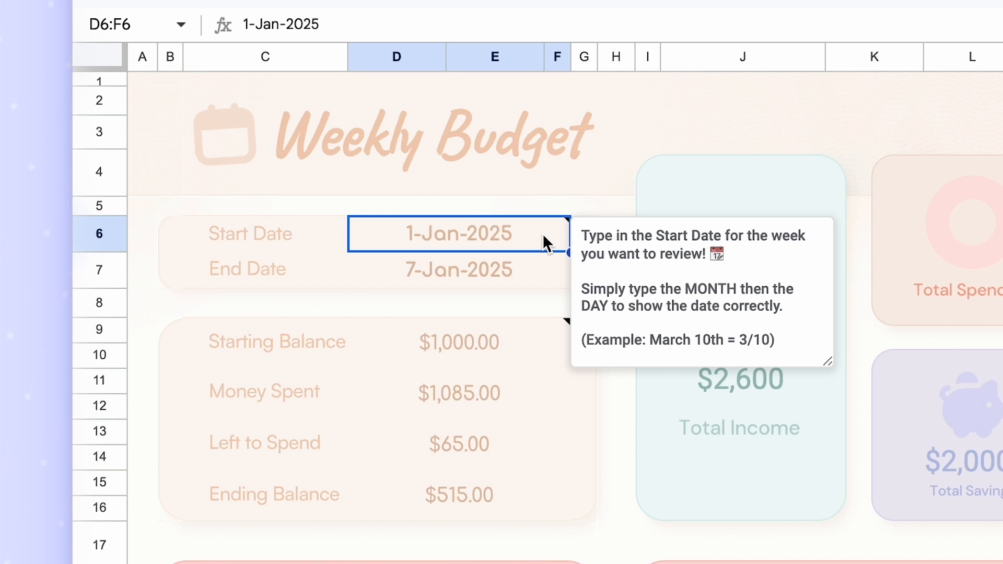
{"action": "type", "text": "1/15"}
{"action": "key", "text": "Return"}
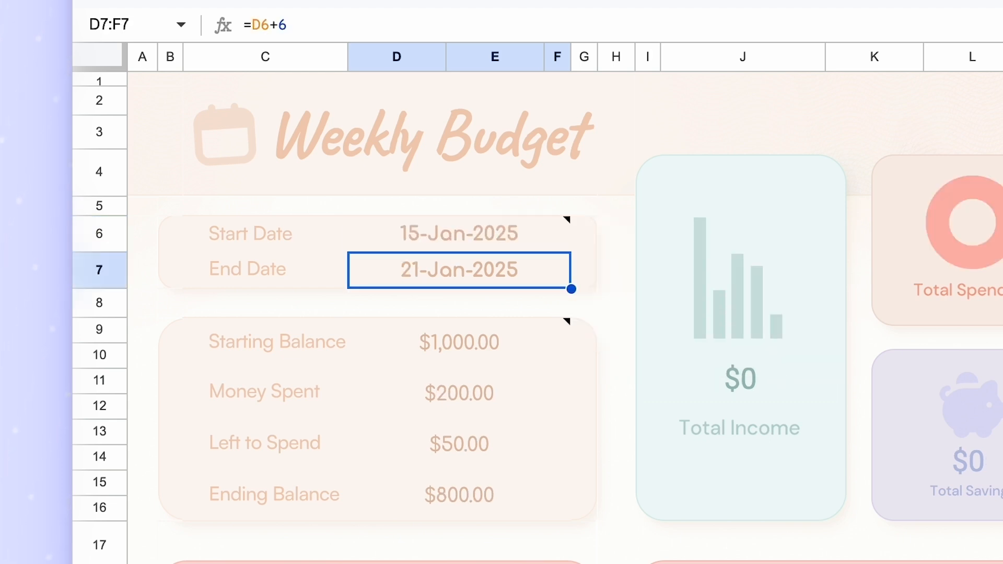
- Change the Weekly Budget's Start Date to 3/7
{"action": "key", "text": "Left"}
{"action": "key", "text": "Left"}
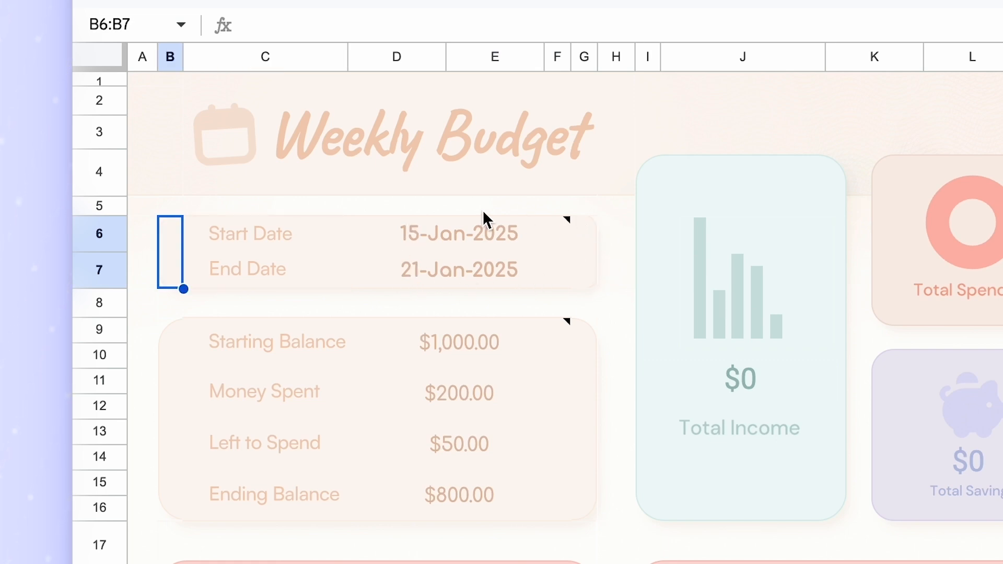
{"action": "type", "text": "3/"}
{"action": "type", "text": "7"}
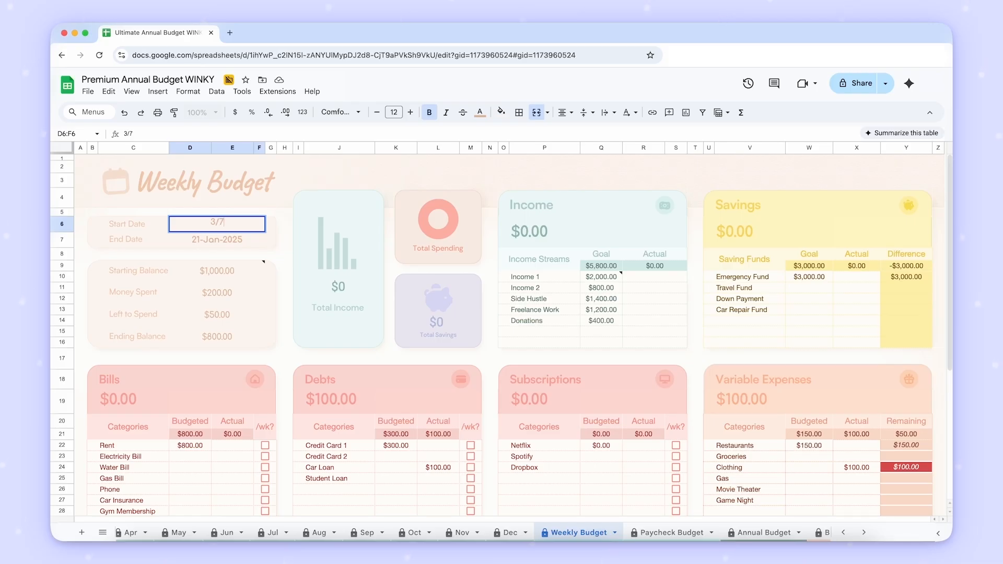
{"action": "key", "text": "Tab"}
{"action": "mouse_move", "coordinate": [245, 233]}
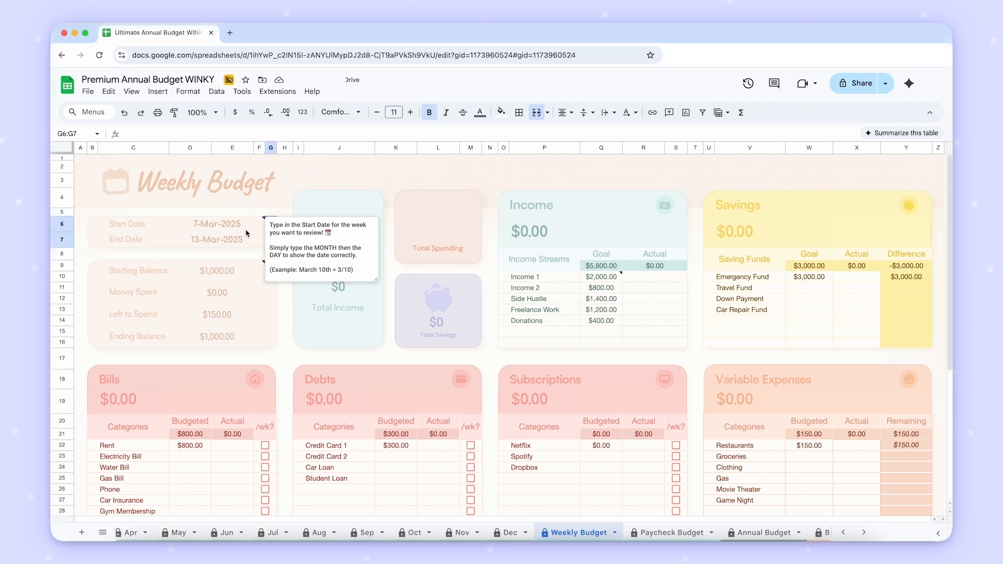
{"action": "left_click", "coordinate": [85, 158]}
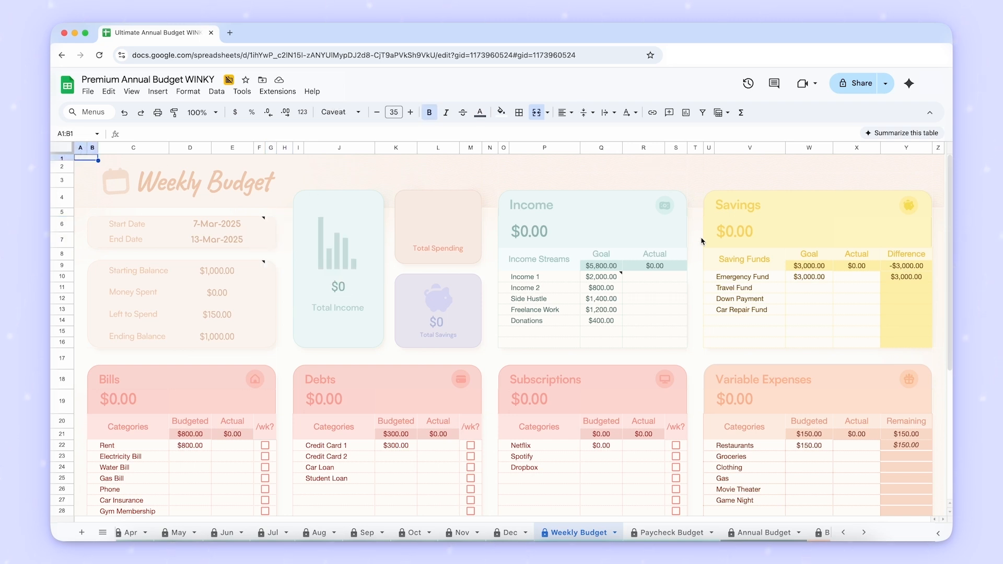
- Set the Weekly Budget's Starting Balance to $500
{"action": "scroll", "coordinate": [703, 245], "scroll_direction": "down", "scroll_amount": 2}
{"action": "scroll", "coordinate": [703, 245], "scroll_direction": "up", "scroll_amount": 2}
{"action": "left_click", "coordinate": [239, 272]}
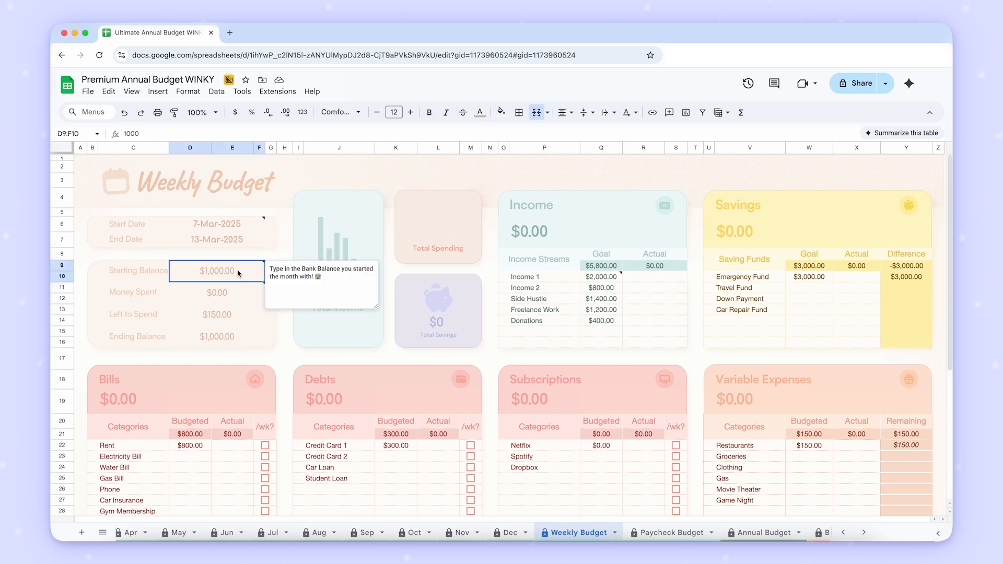
{"action": "type", "text": "500"}
{"action": "key", "text": "Tab"}
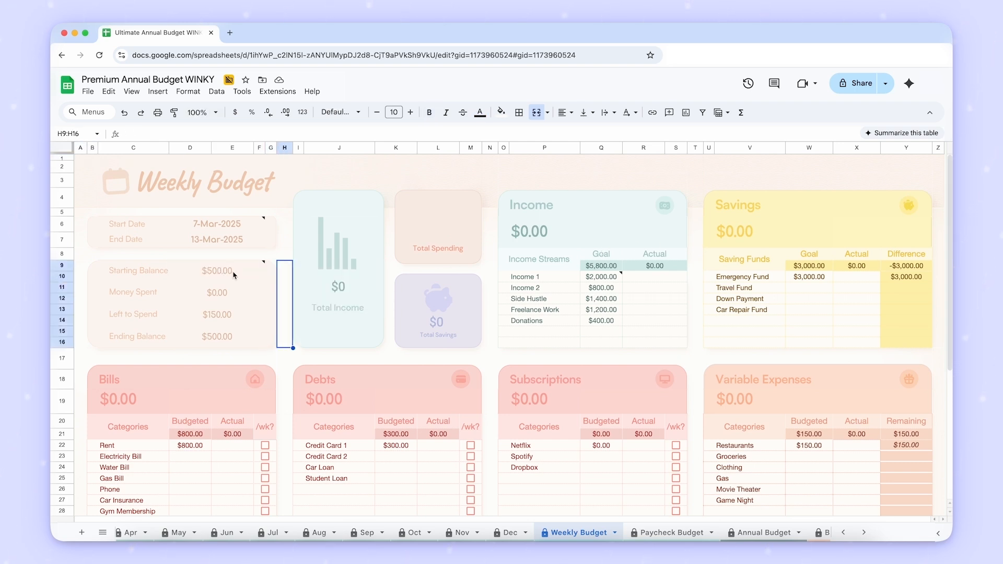
- Review the Goal amounts from Income 1 to Donations in the Weekly Budget's Income table
{"action": "left_click", "coordinate": [598, 278]}
{"action": "key", "text": "Down"}
{"action": "key", "text": "Down"}
{"action": "key", "text": "Down"}
{"action": "key", "text": "Down"}
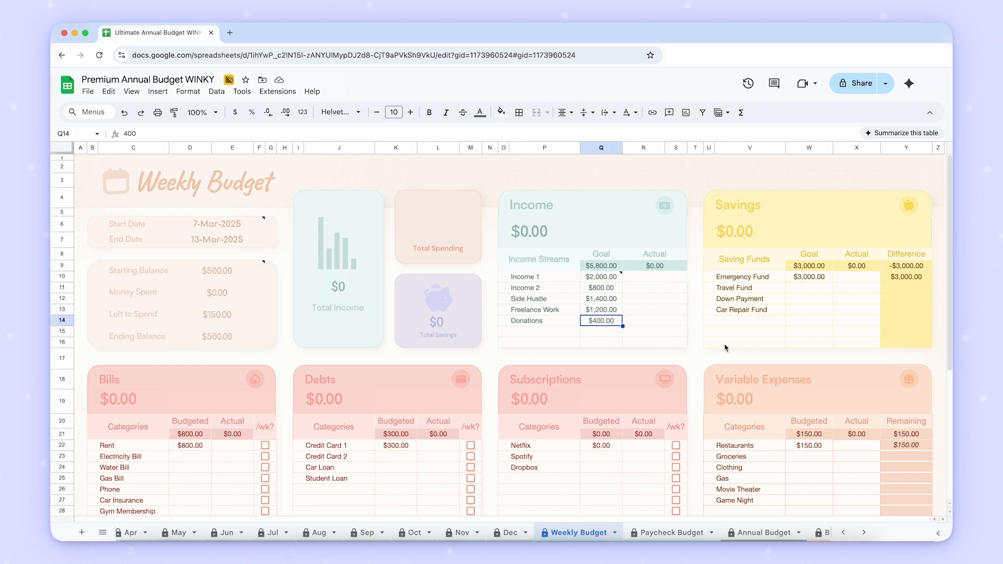
- Toggle the /wk? checkbox for Rent on, off and on again in the weekly Bills table
{"action": "scroll", "coordinate": [725, 348], "scroll_direction": "down", "scroll_amount": 5}
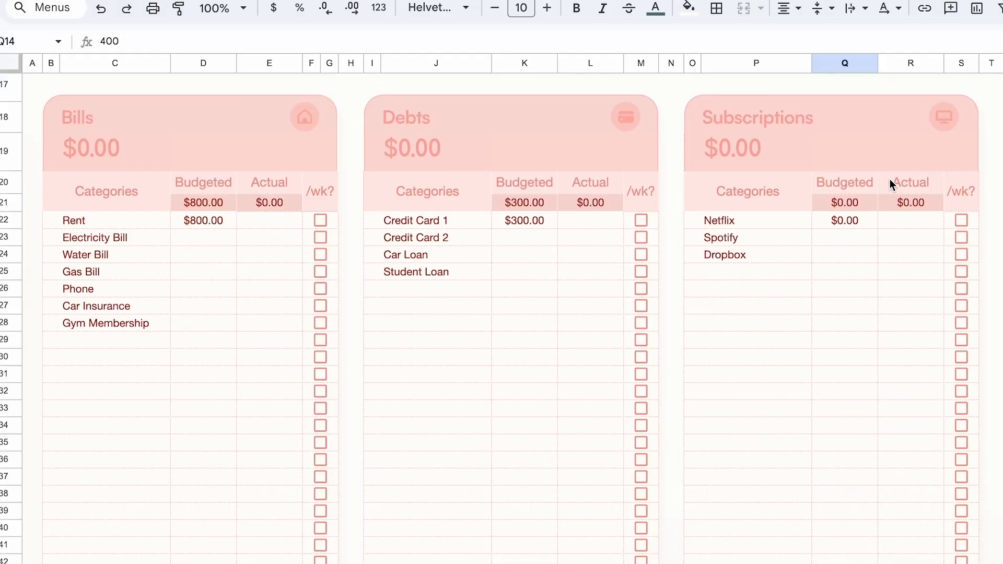
{"action": "left_click", "coordinate": [324, 222]}
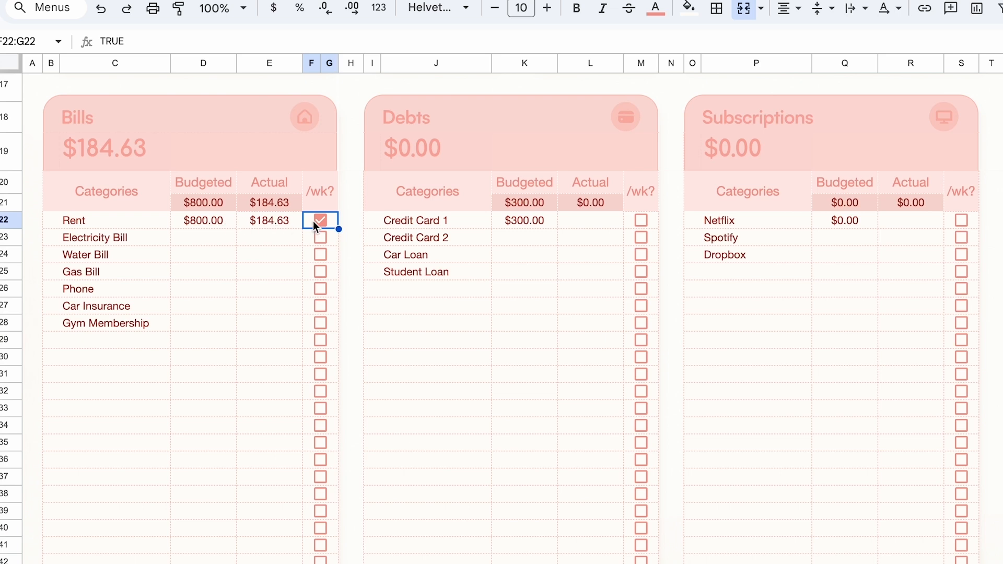
{"action": "scroll", "coordinate": [313, 225], "scroll_direction": "up", "scroll_amount": 3}
{"action": "left_click", "coordinate": [321, 341]}
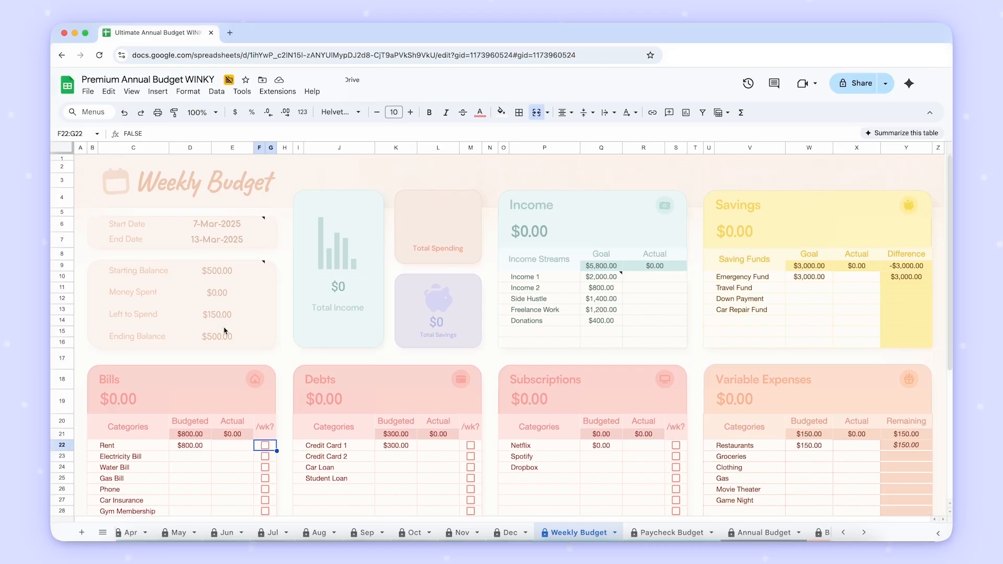
{"action": "scroll", "coordinate": [248, 214], "scroll_direction": "down", "scroll_amount": 5}
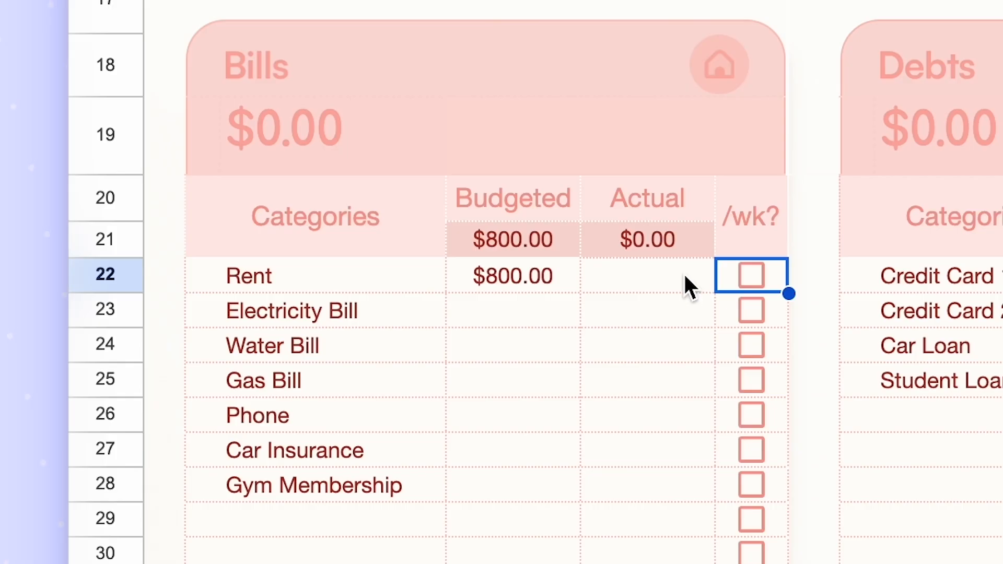
{"action": "left_click", "coordinate": [753, 275]}
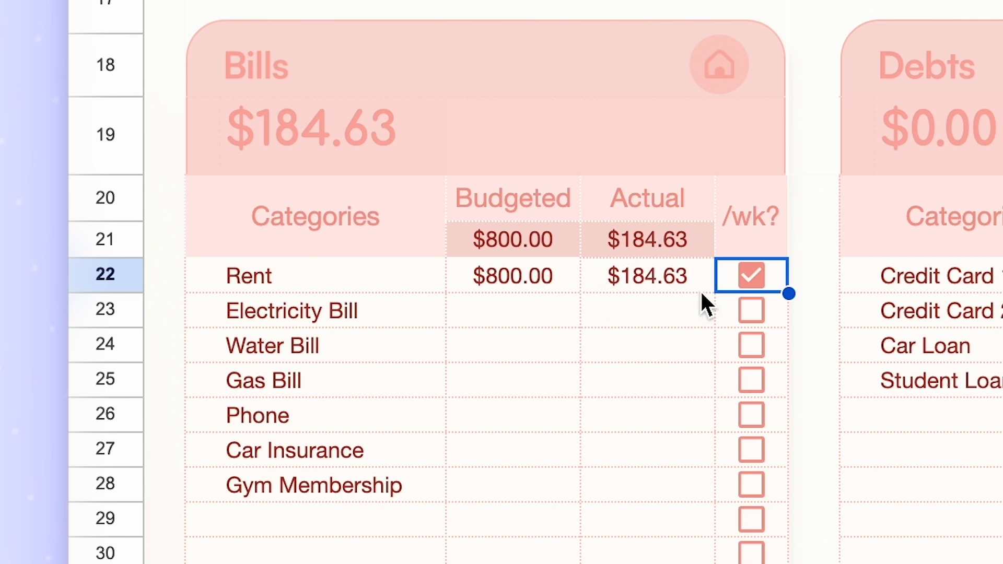
- Turn on the /wk? checkboxes for Electricity Bill, Water Bill, Gas Bill, Phone and Car Insurance
{"action": "left_click", "coordinate": [752, 310]}
{"action": "left_click", "coordinate": [752, 345]}
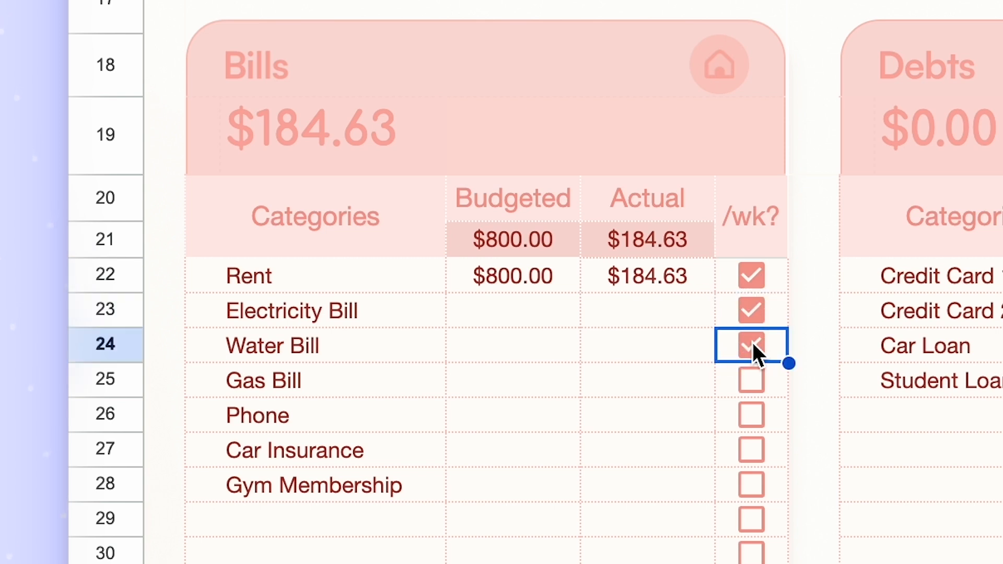
{"action": "left_click", "coordinate": [752, 381]}
{"action": "left_click", "coordinate": [752, 413]}
{"action": "left_click", "coordinate": [753, 448]}
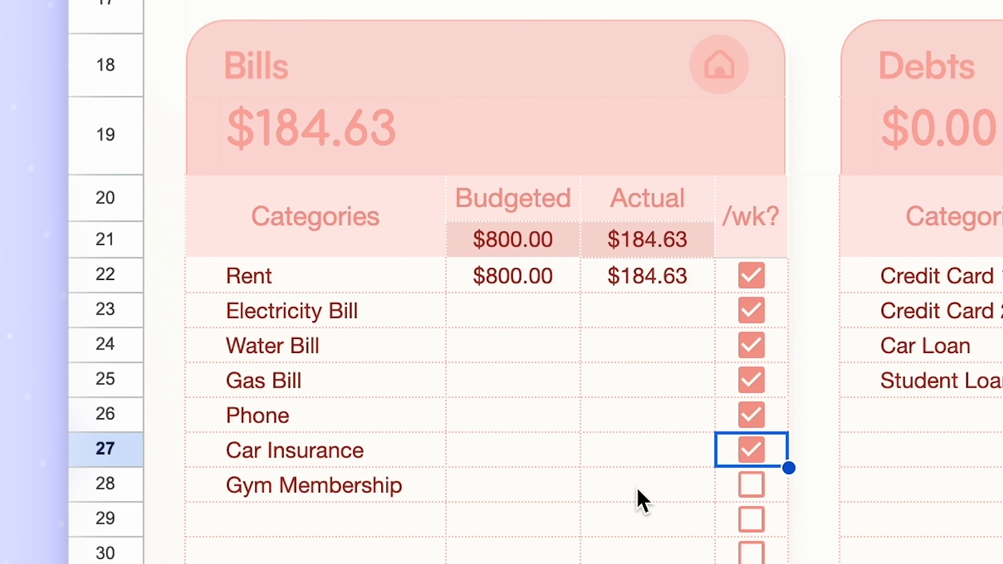
- Turn off the /wk? checkboxes from Car Insurance up to Electricity Bill, leaving only Rent checked
{"action": "left_click", "coordinate": [755, 444]}
{"action": "left_click", "coordinate": [751, 414]}
{"action": "left_click", "coordinate": [751, 380]}
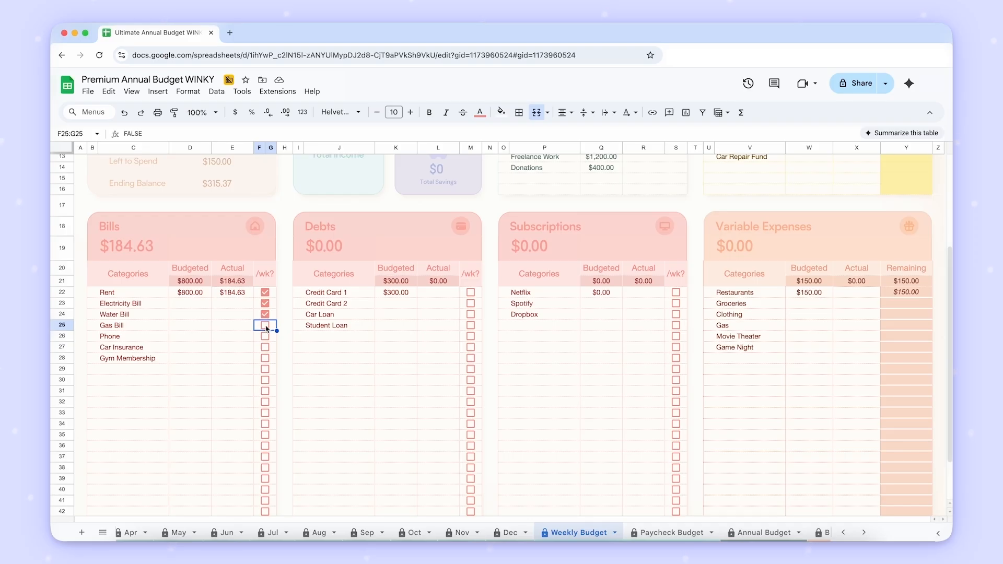
{"action": "left_click", "coordinate": [752, 345]}
{"action": "left_click", "coordinate": [752, 310]}
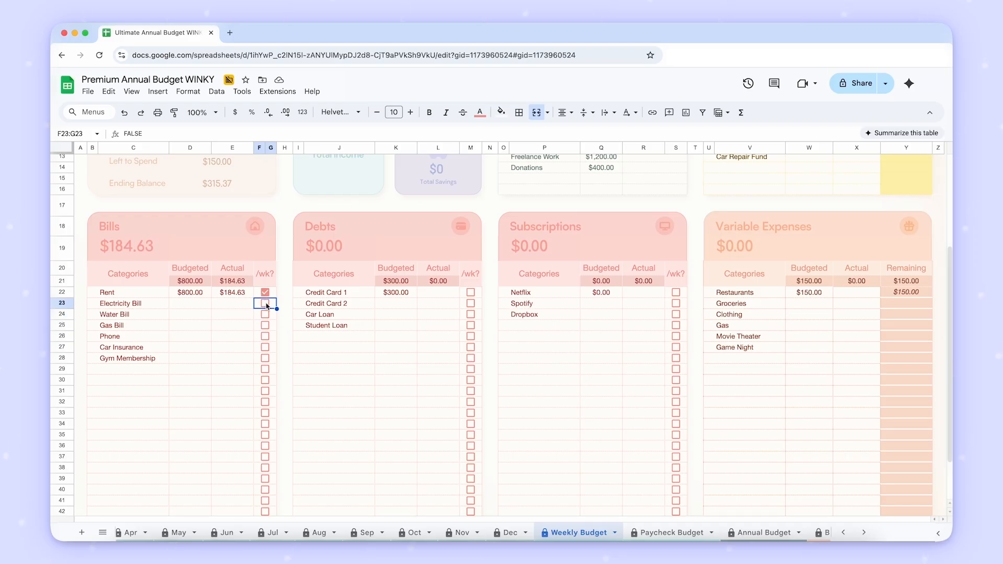
{"action": "scroll", "coordinate": [267, 305], "scroll_direction": "up", "scroll_amount": 5}
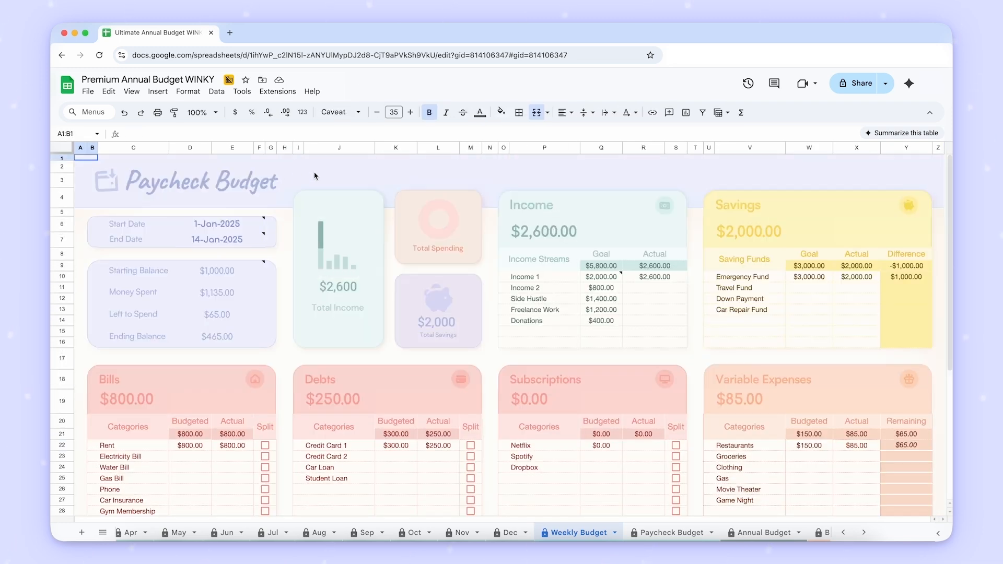
- Set the Paycheck Budget's Start Date to 3/15 and its End Date to 3/29
{"action": "left_click", "coordinate": [257, 228]}
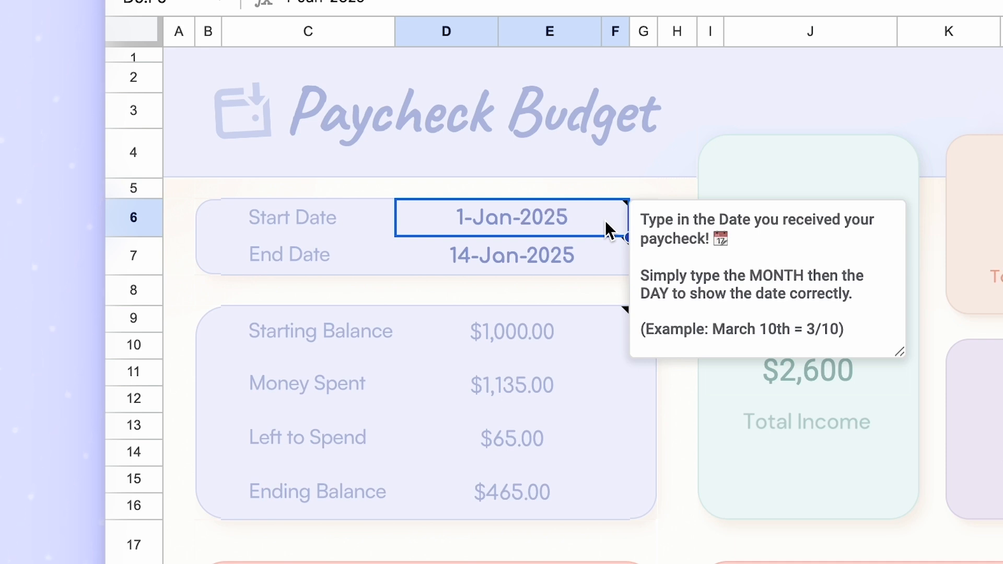
{"action": "type", "text": "3/15"}
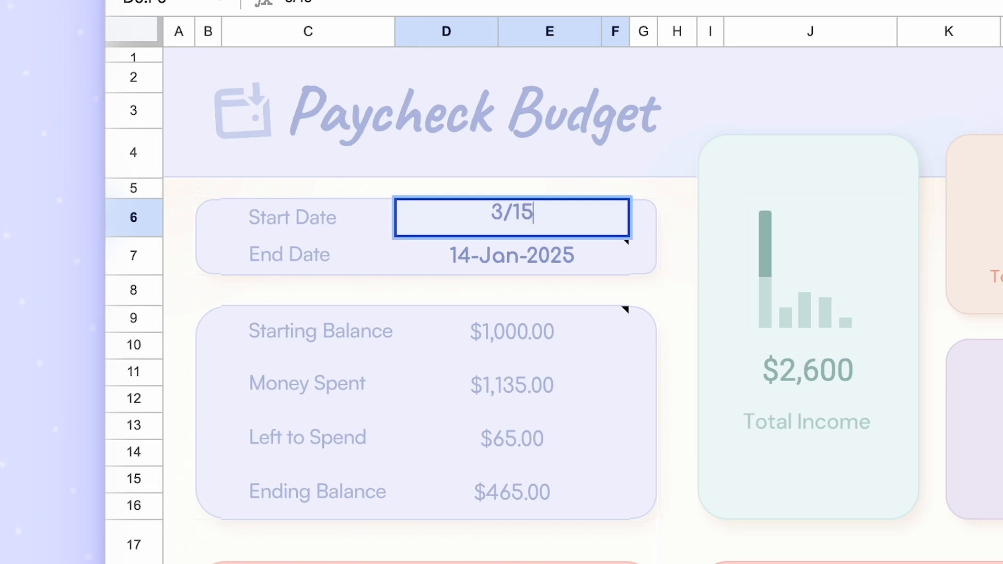
{"action": "key", "text": "Return"}
{"action": "type", "text": "3/29"}
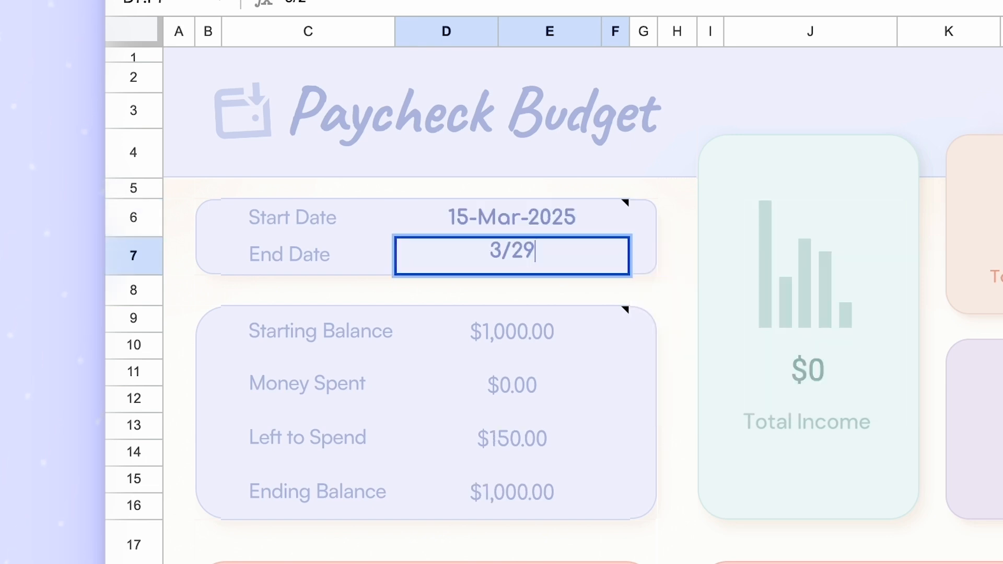
{"action": "key", "text": "Return"}
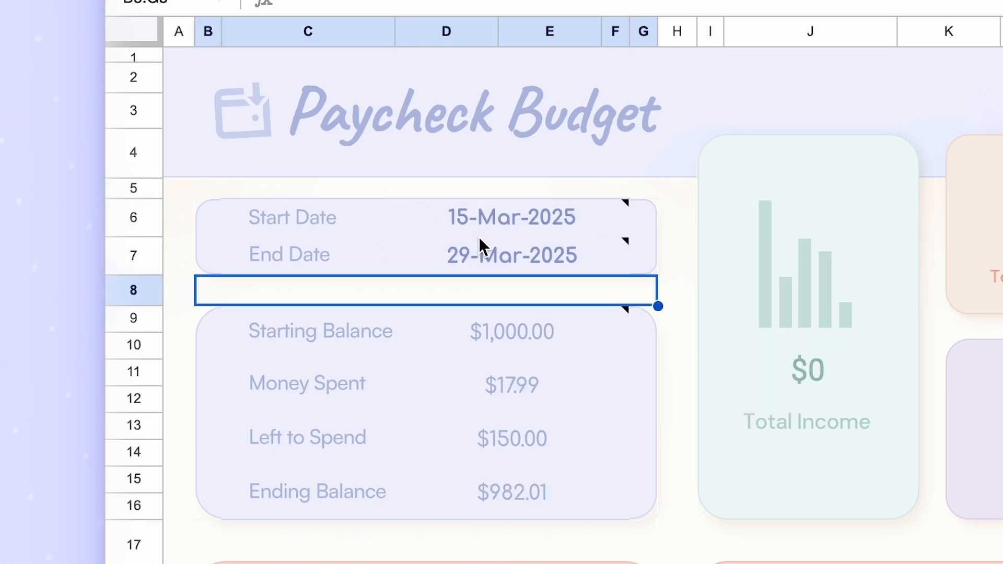
{"action": "left_click", "coordinate": [515, 268]}
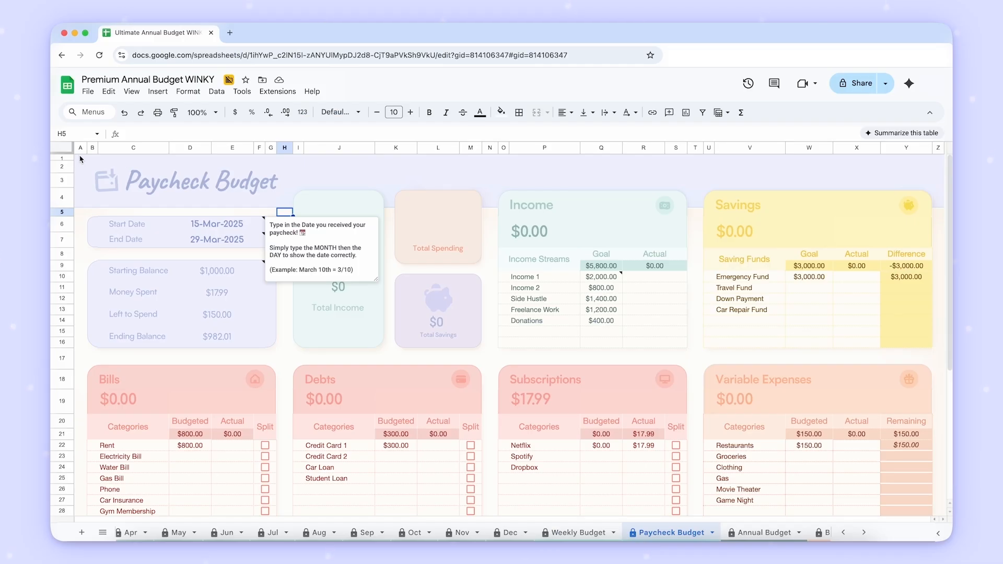
- Try a Starting Balance of 500 in the Paycheck Budget and undo the entry
{"action": "left_click", "coordinate": [181, 60]}
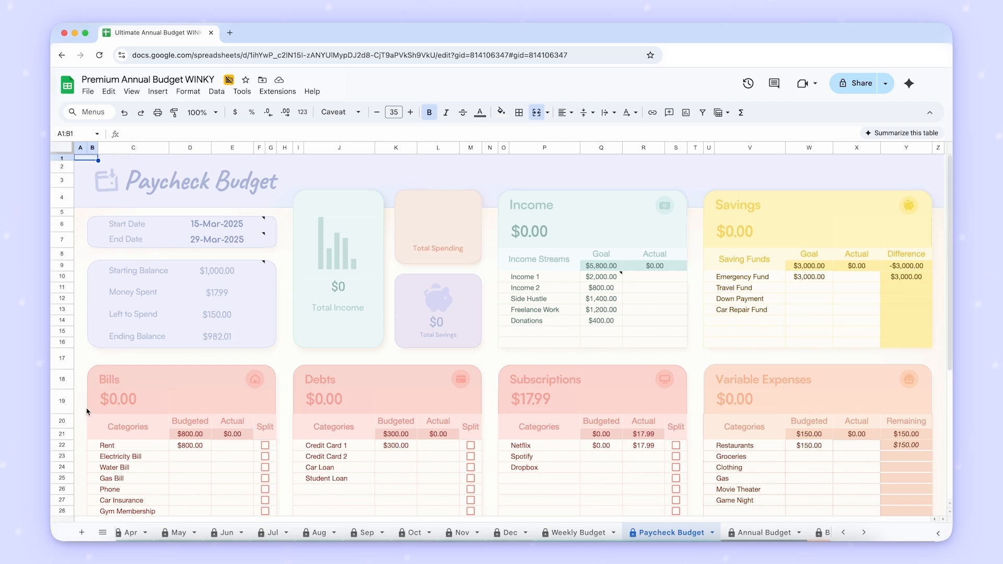
{"action": "left_click", "coordinate": [233, 277]}
{"action": "type", "text": "500"}
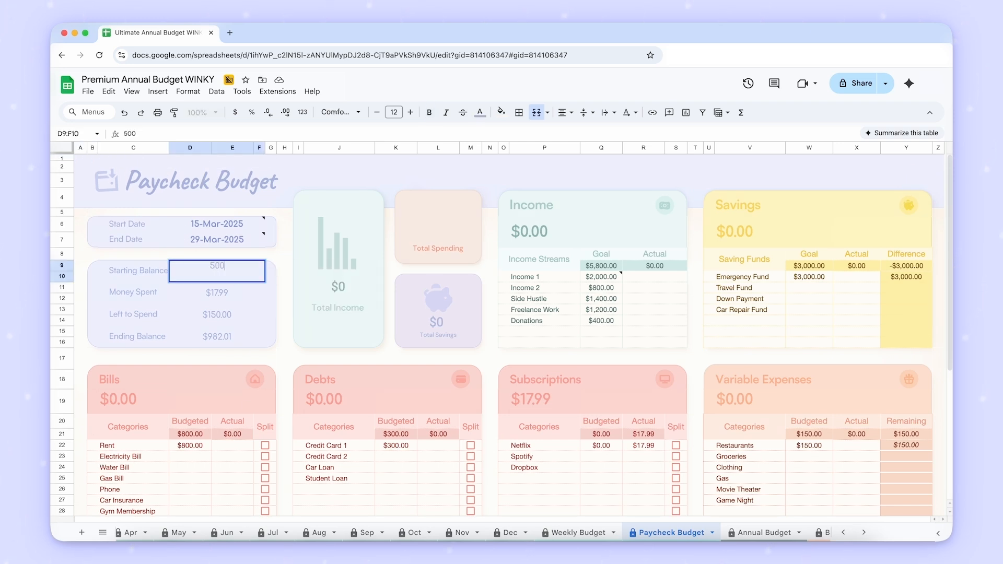
{"action": "key", "text": "Tab"}
{"action": "key", "text": "ctrl+z"}
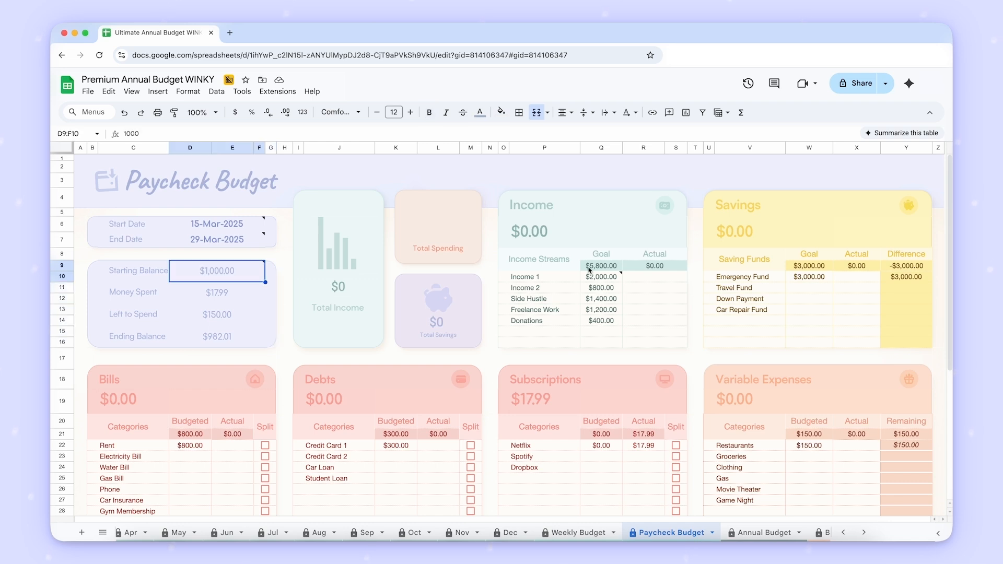
- Turn the Split checkbox for Rent on and off again in the Paycheck Budget's Bills table
{"action": "scroll", "coordinate": [630, 290], "scroll_direction": "down", "scroll_amount": 2}
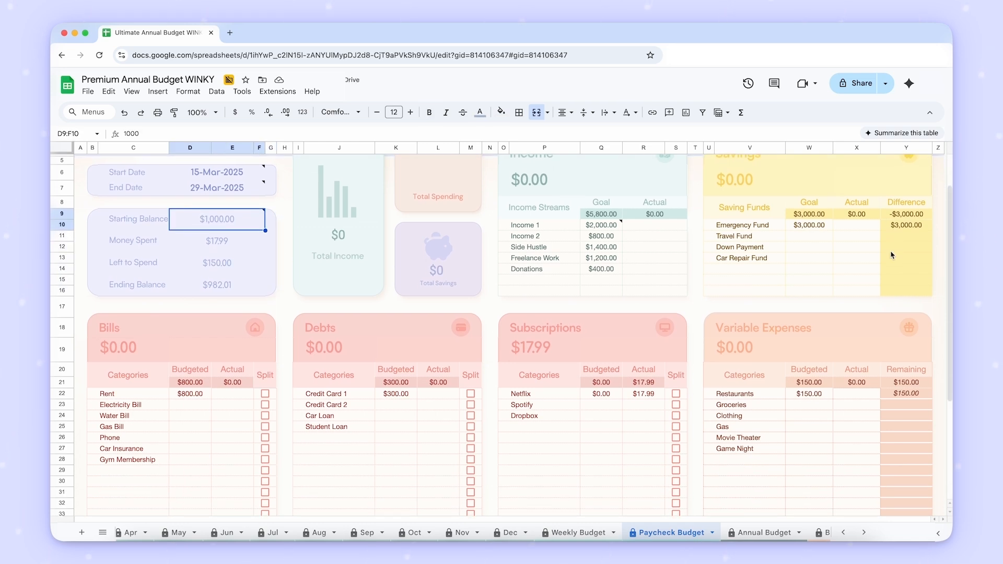
{"action": "scroll", "coordinate": [601, 329], "scroll_direction": "down", "scroll_amount": 3}
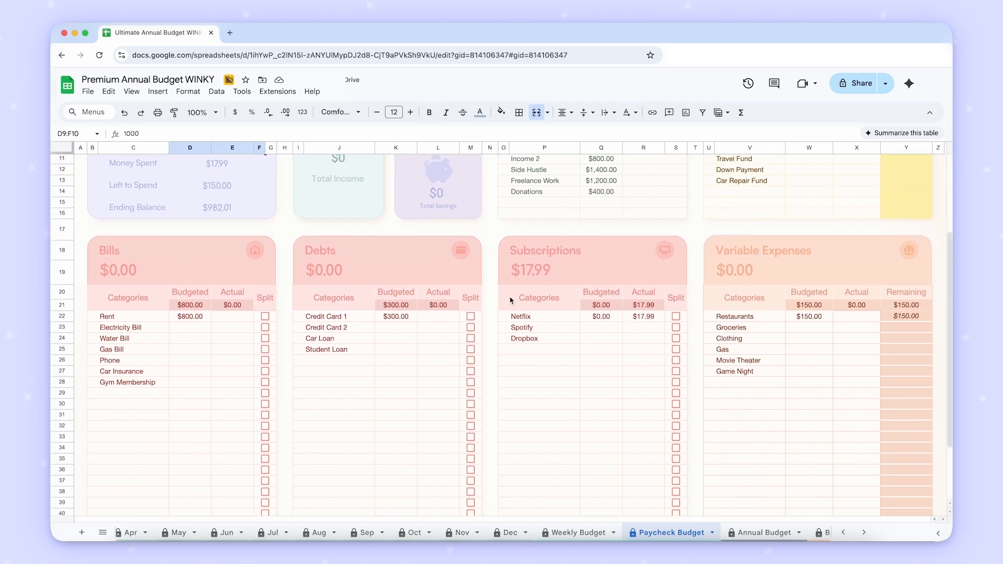
{"action": "scroll", "coordinate": [572, 322], "scroll_direction": "down", "scroll_amount": 2}
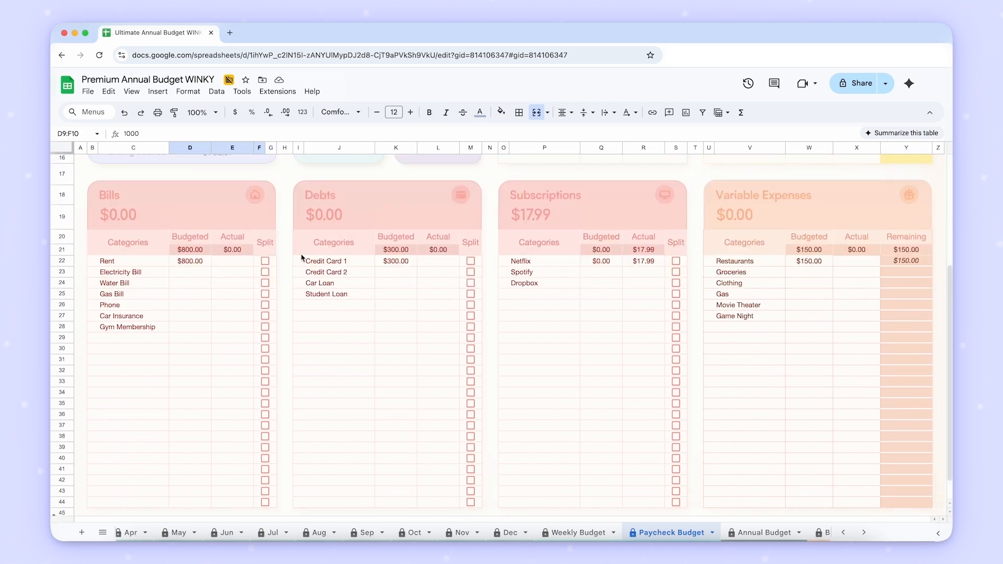
{"action": "left_click", "coordinate": [189, 261]}
{"action": "left_click", "coordinate": [267, 263]}
{"action": "left_click", "coordinate": [266, 262]}
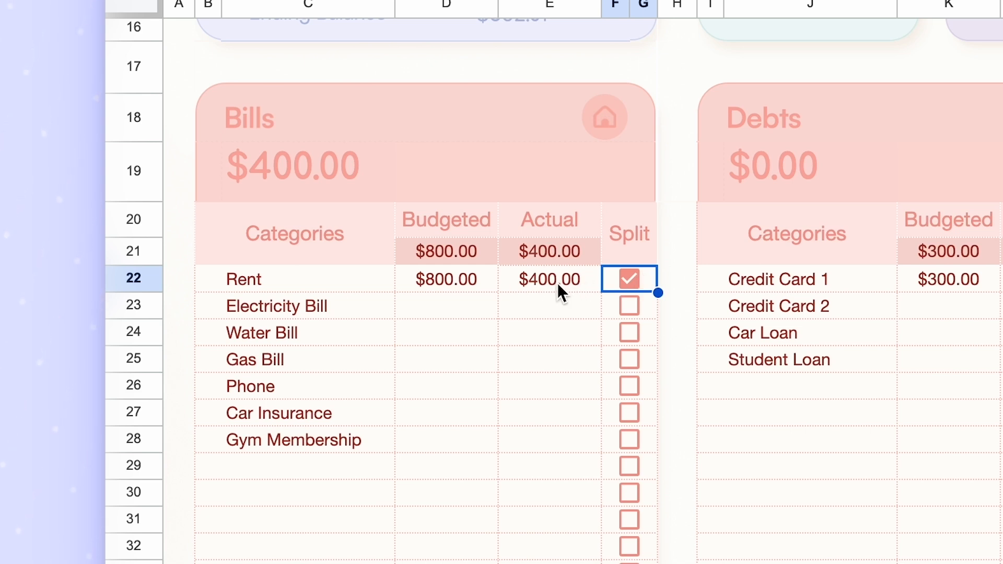
{"action": "left_click", "coordinate": [626, 283]}
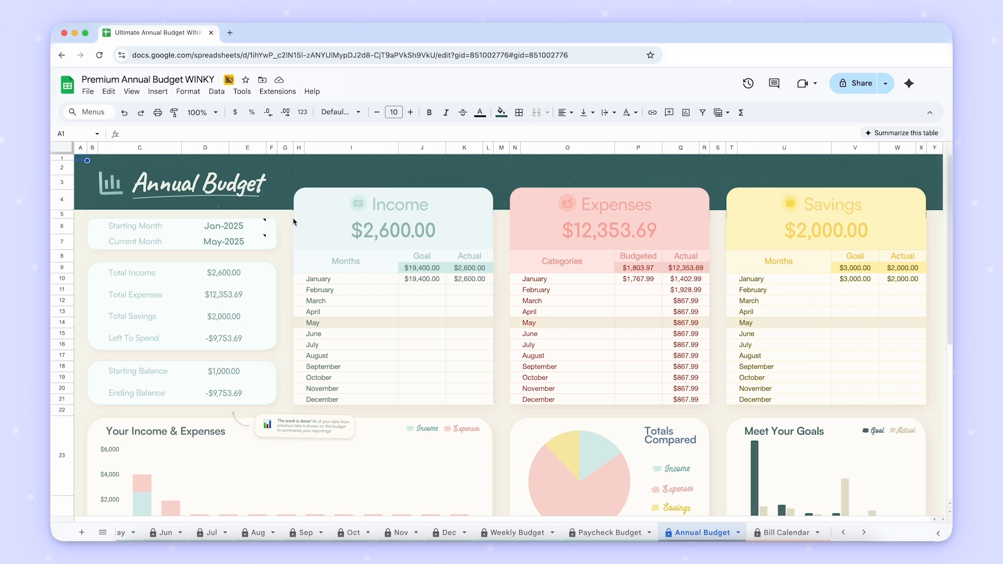
- Read the date note and set the Annual Budget's Starting Month to April 2025, entered as its first day 4/1
{"action": "scroll", "coordinate": [292, 222], "scroll_direction": "down", "scroll_amount": 2}
{"action": "scroll", "coordinate": [292, 223], "scroll_direction": "up", "scroll_amount": 2}
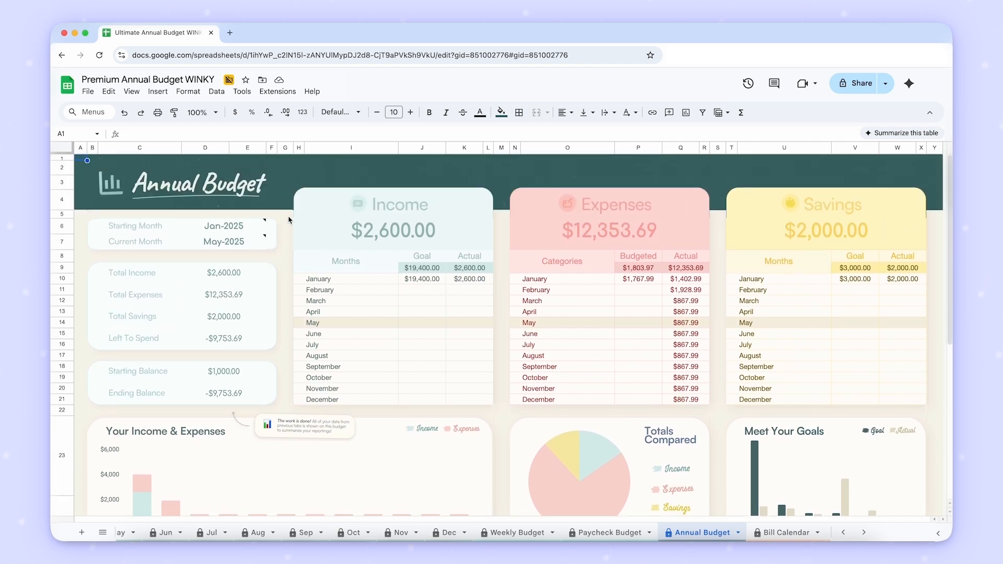
{"action": "left_click", "coordinate": [254, 223]}
{"action": "left_click", "coordinate": [245, 244]}
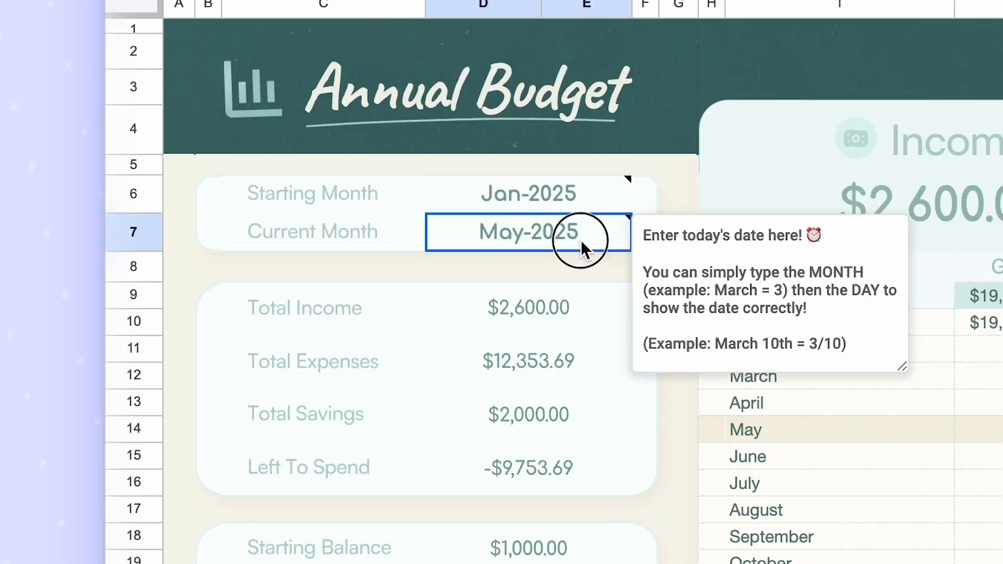
{"action": "left_click", "coordinate": [682, 174]}
{"action": "mouse_move", "coordinate": [617, 201]}
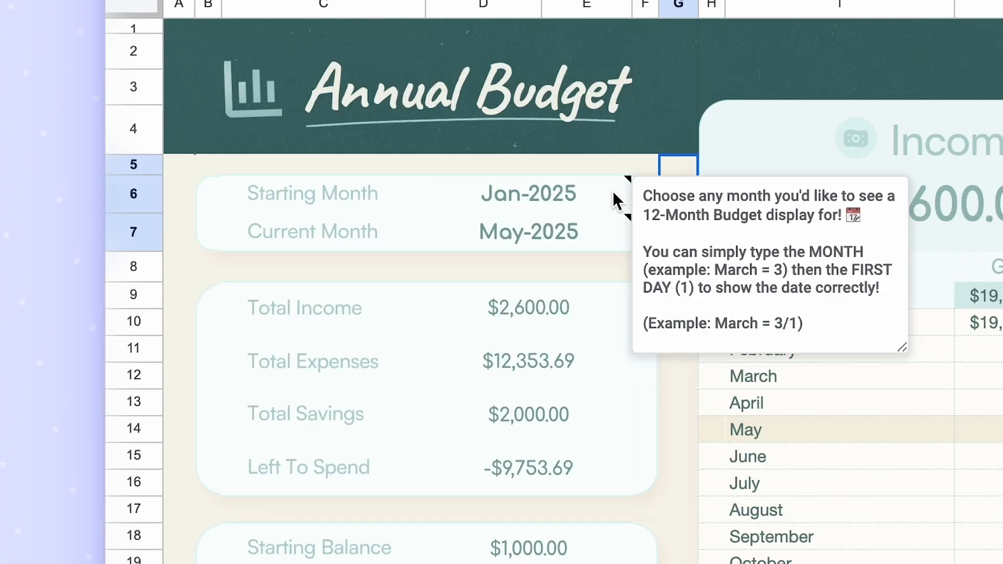
{"action": "left_click", "coordinate": [614, 199]}
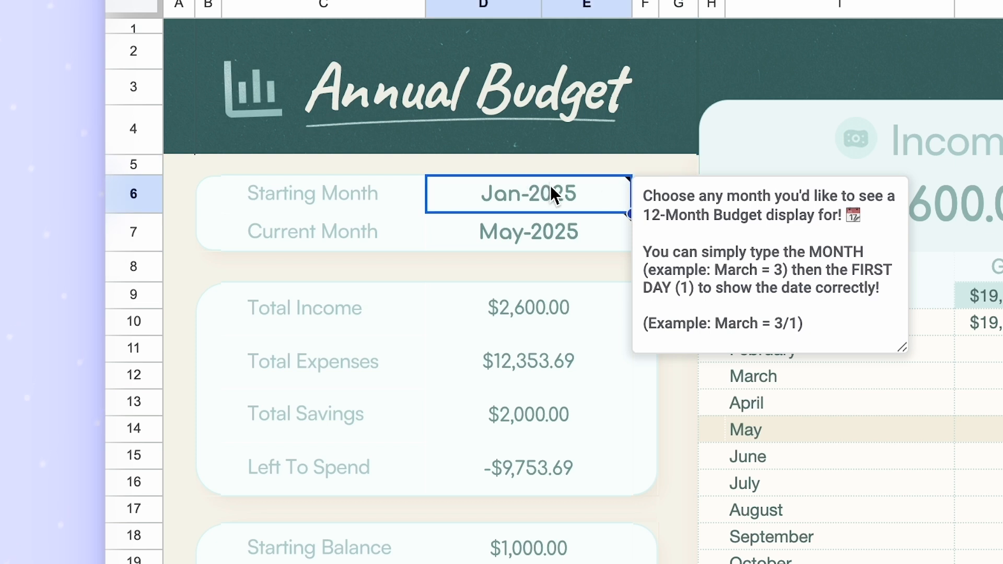
{"action": "type", "text": "4/1"}
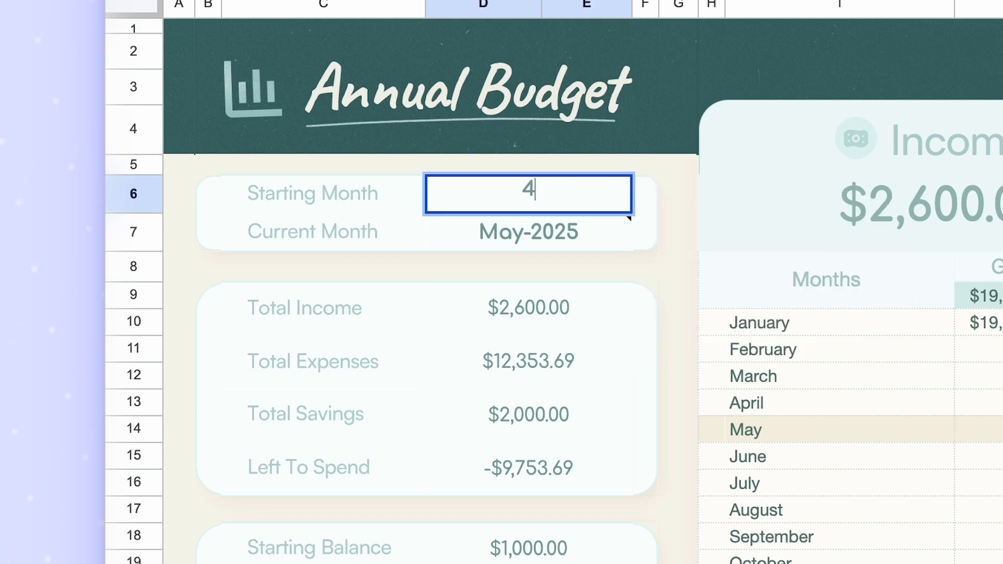
{"action": "type", "text": "/2025"}
{"action": "key", "text": "Return"}
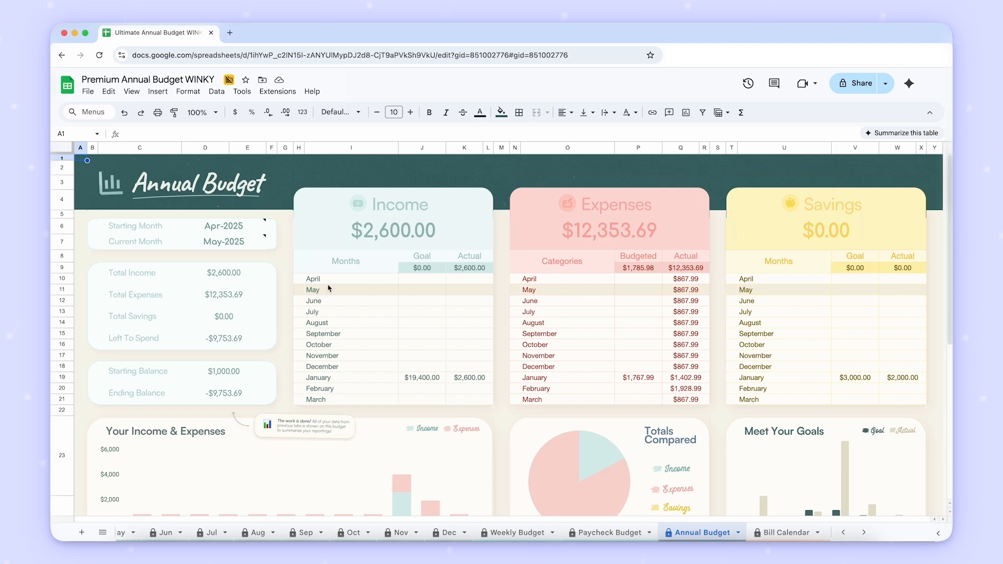
- Set the Annual Budget's Current Month to 8/1
{"action": "left_click", "coordinate": [233, 244]}
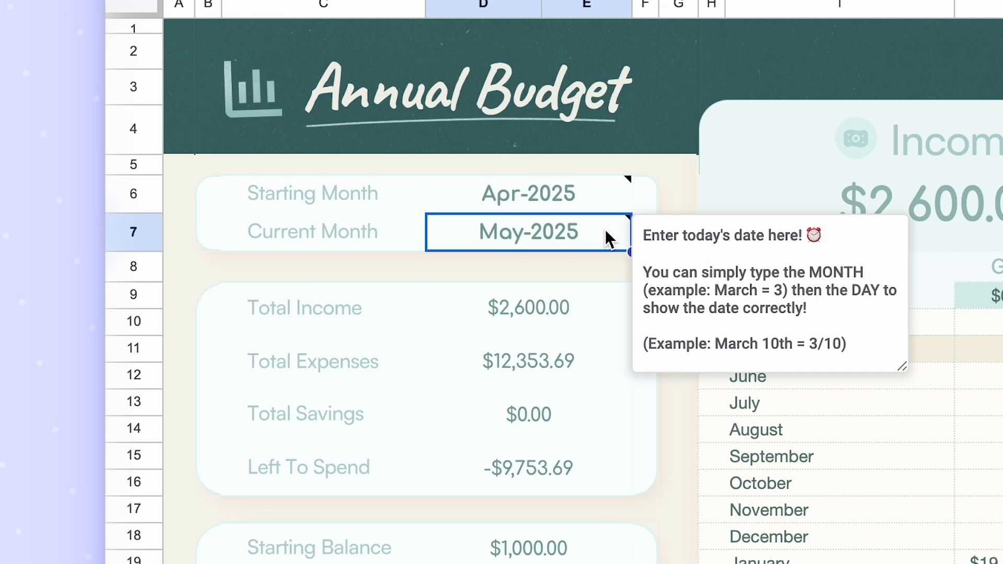
{"action": "type", "text": "8/1"}
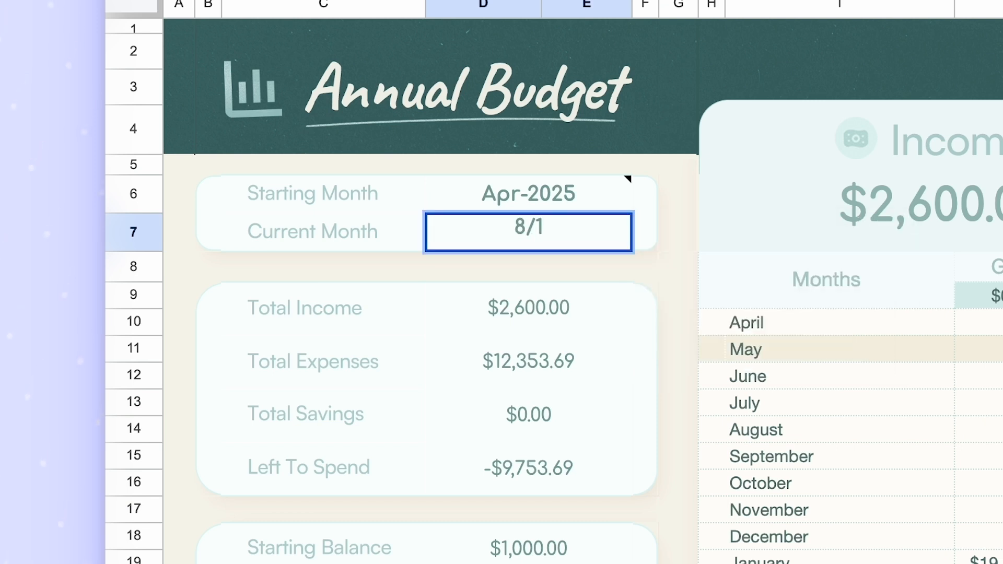
{"action": "key", "text": "Return"}
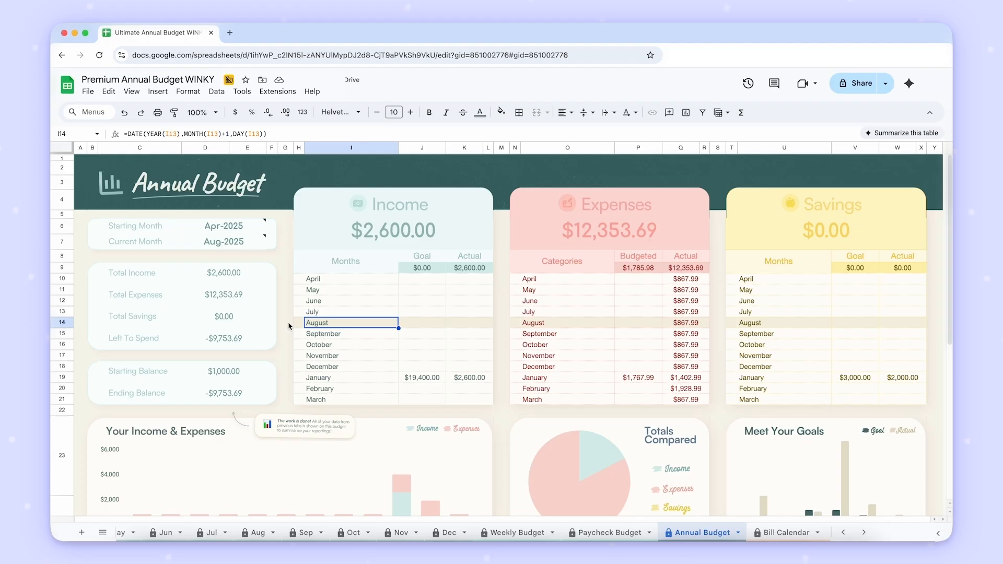
{"action": "left_click", "coordinate": [686, 436]}
{"action": "key", "text": "Up"}
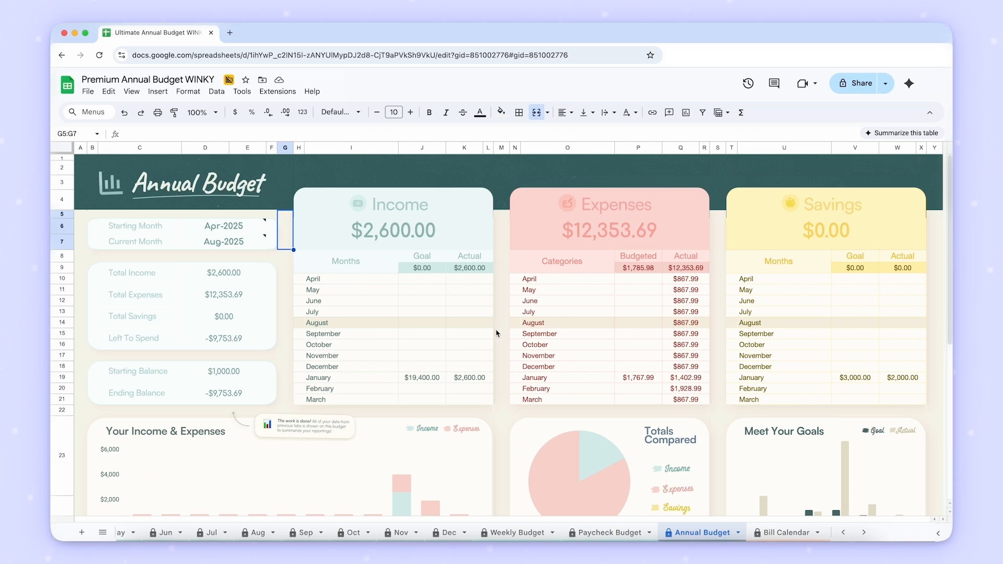
- Examine the Annual Budget's Starting Balance and Ending Balance cells, its charts and the category tables beneath them
{"action": "left_click", "coordinate": [263, 382]}
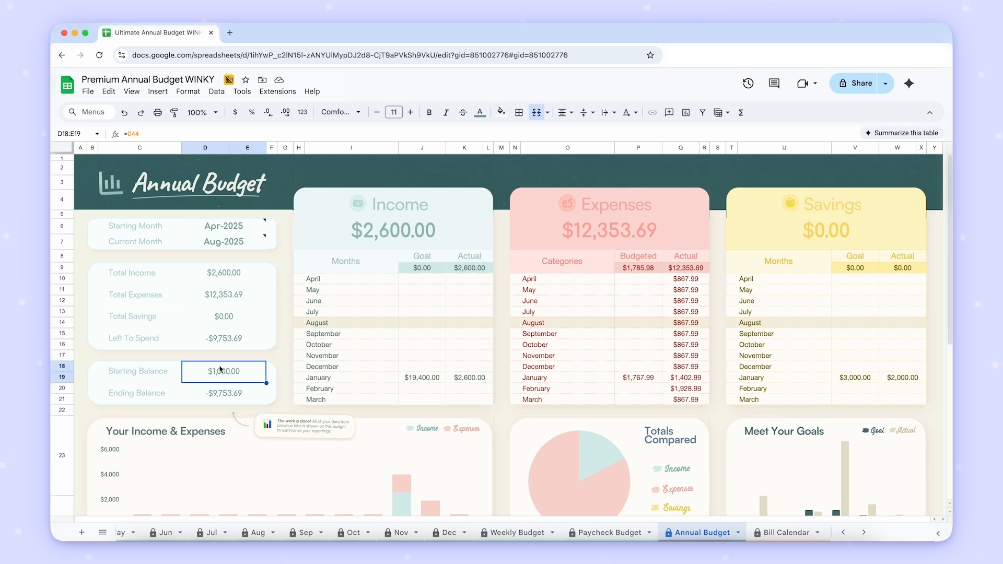
{"action": "left_click", "coordinate": [235, 398]}
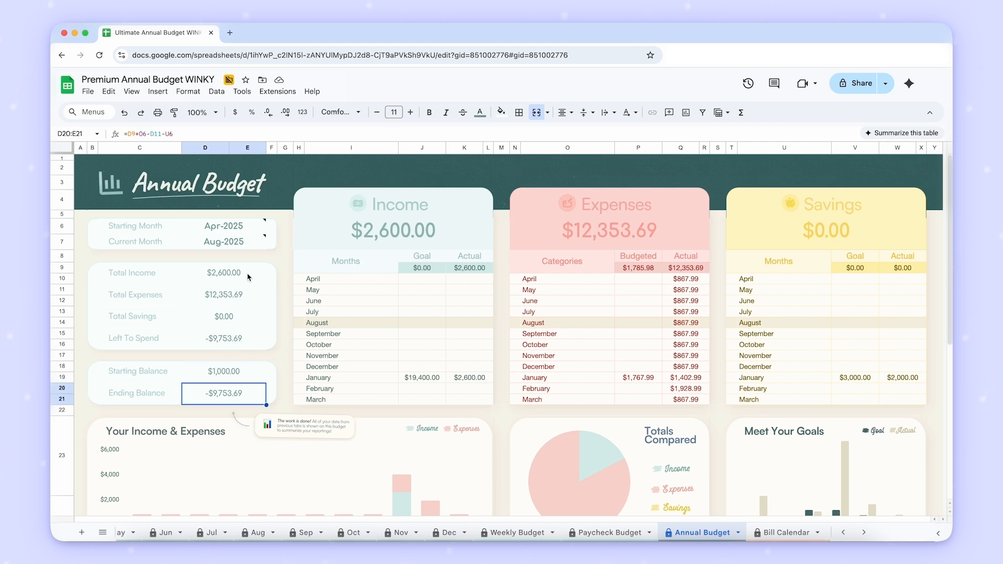
{"action": "left_click", "coordinate": [86, 159]}
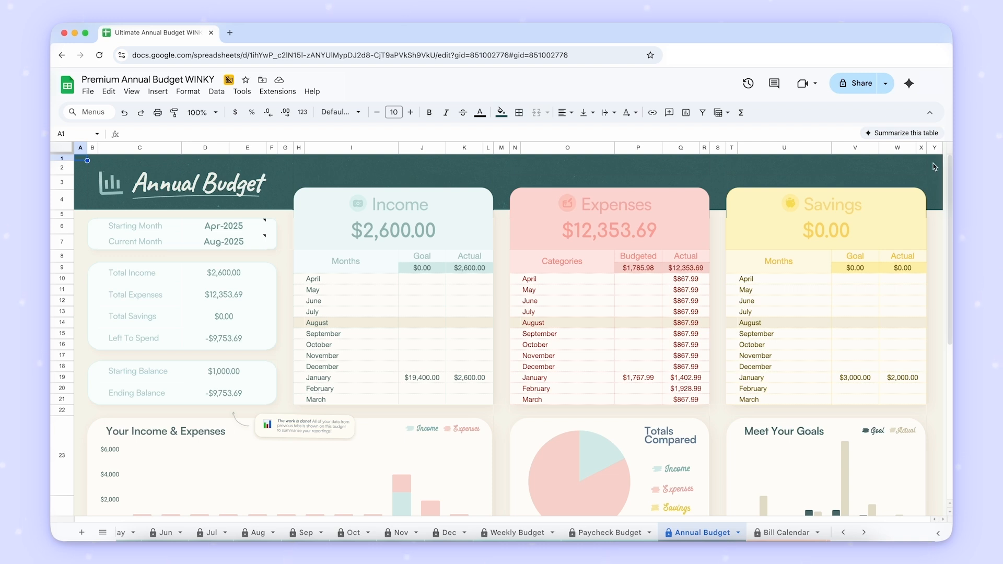
{"action": "scroll", "coordinate": [935, 167], "scroll_direction": "down", "scroll_amount": 3}
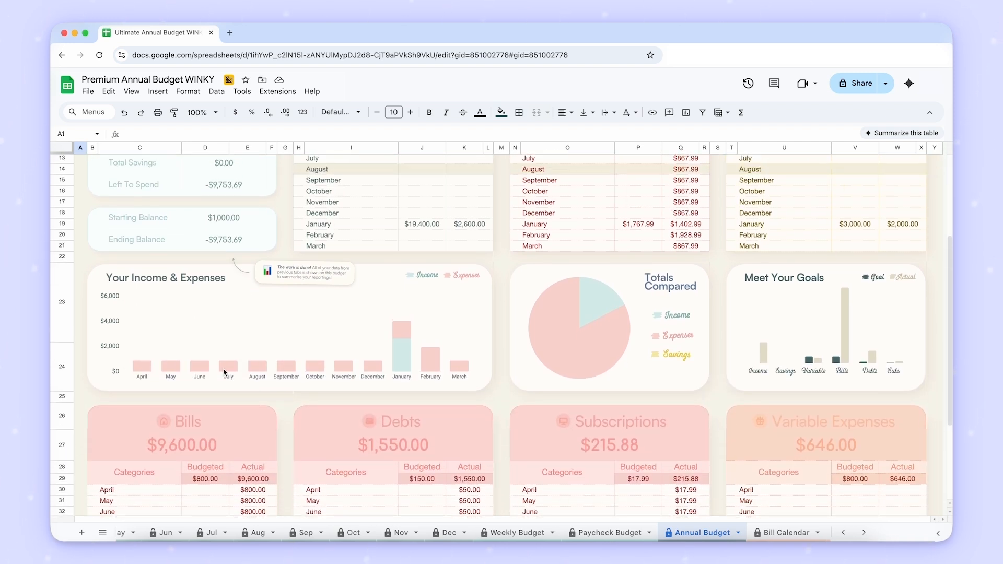
{"action": "scroll", "coordinate": [942, 333], "scroll_direction": "down", "scroll_amount": 3}
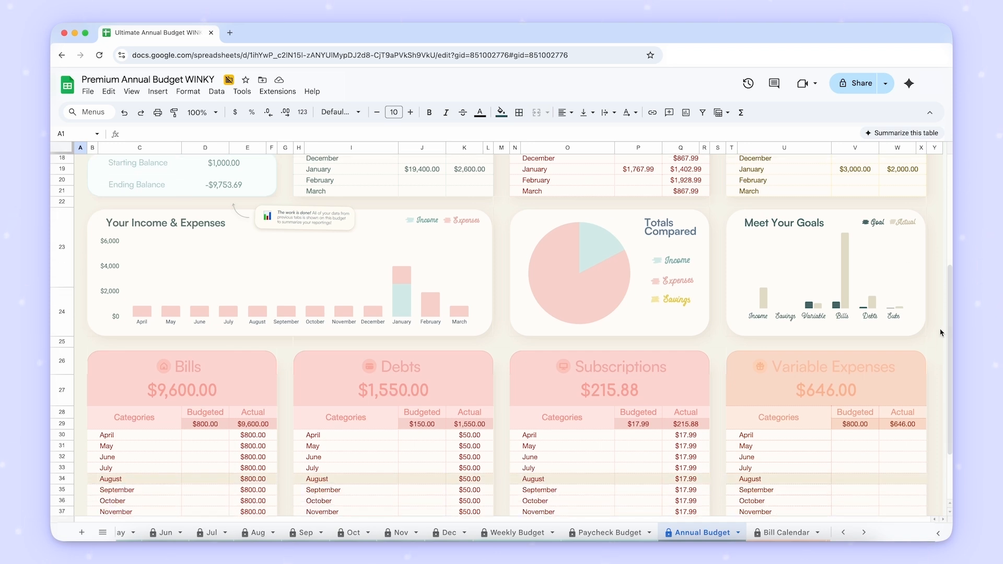
{"action": "scroll", "coordinate": [941, 333], "scroll_direction": "up", "scroll_amount": 5}
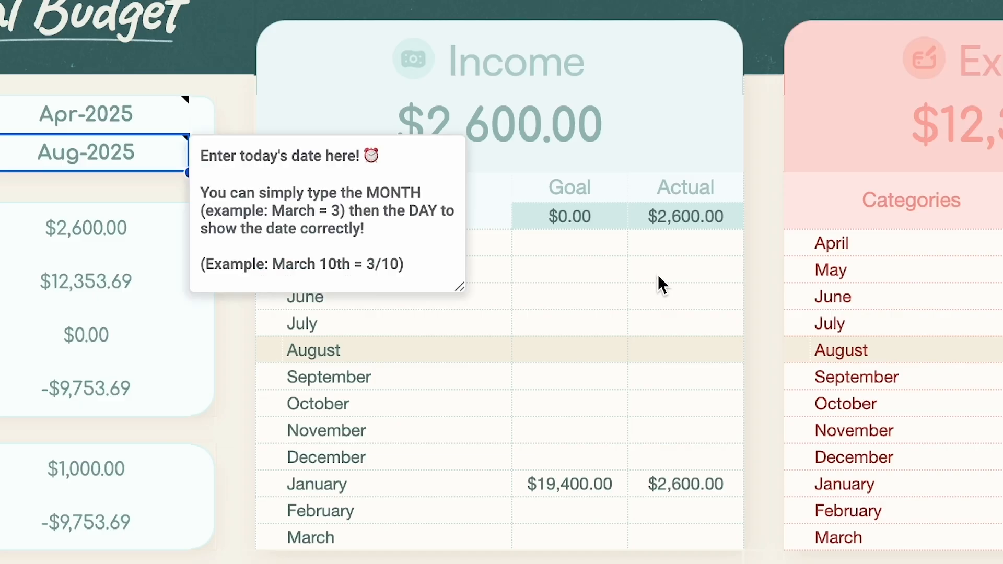
- Examine the monthly Goal cells from April onward in the Annual Budget's Income table
{"action": "left_click", "coordinate": [440, 217]}
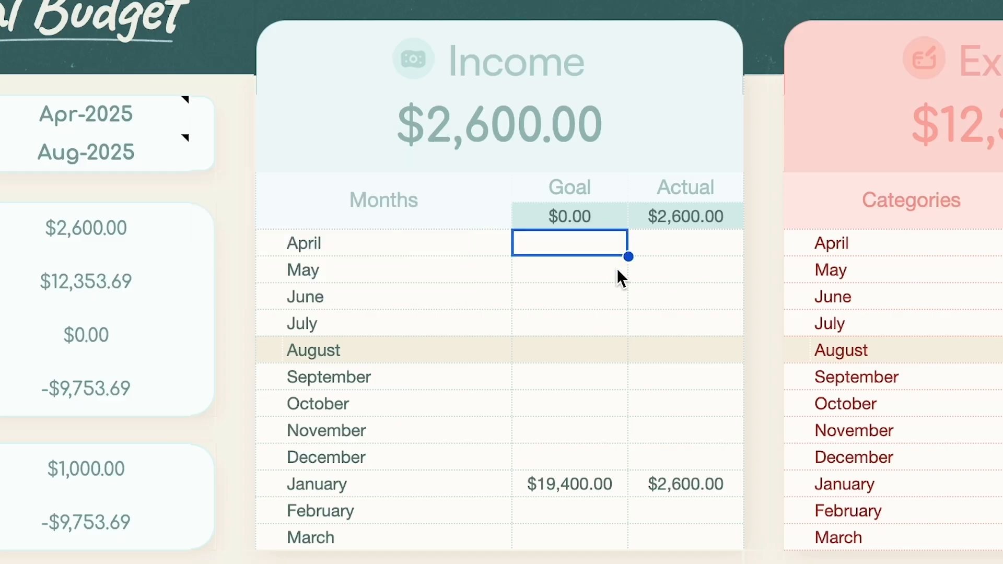
{"action": "left_click", "coordinate": [437, 224]}
{"action": "left_click", "coordinate": [597, 302]}
{"action": "left_click", "coordinate": [596, 327]}
{"action": "left_click", "coordinate": [591, 378]}
{"action": "left_click", "coordinate": [589, 413]}
{"action": "left_click", "coordinate": [585, 455]}
{"action": "left_click", "coordinate": [591, 306]}
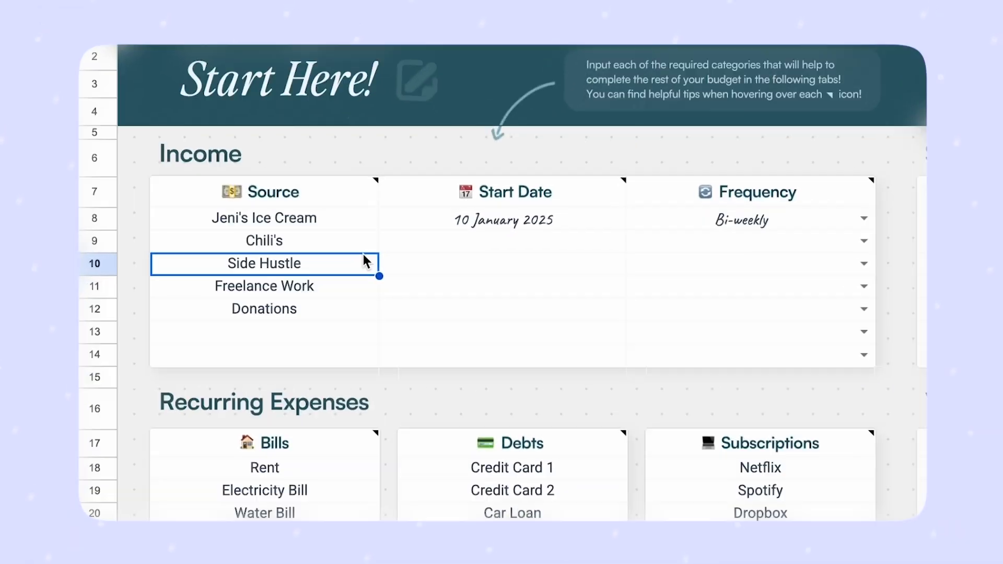
{"action": "key", "text": "Delete"}
{"action": "key", "text": "Down"}
{"action": "key", "text": "Delete"}
{"action": "key", "text": "Down"}
{"action": "key", "text": "Delete"}
{"action": "key", "text": "Down"}
{"action": "key", "text": "Up"}
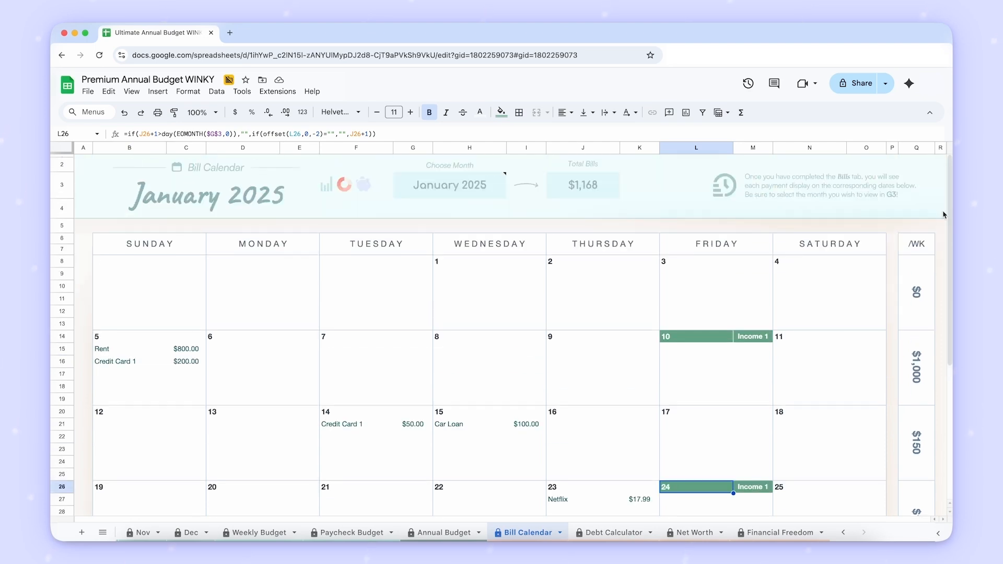
- Examine the Bill Calendar's weekly totals, income days and bill amounts for Car Loan, Credit Card 1 and Rent in January 2025
{"action": "left_click", "coordinate": [945, 214]}
{"action": "left_click", "coordinate": [915, 226]}
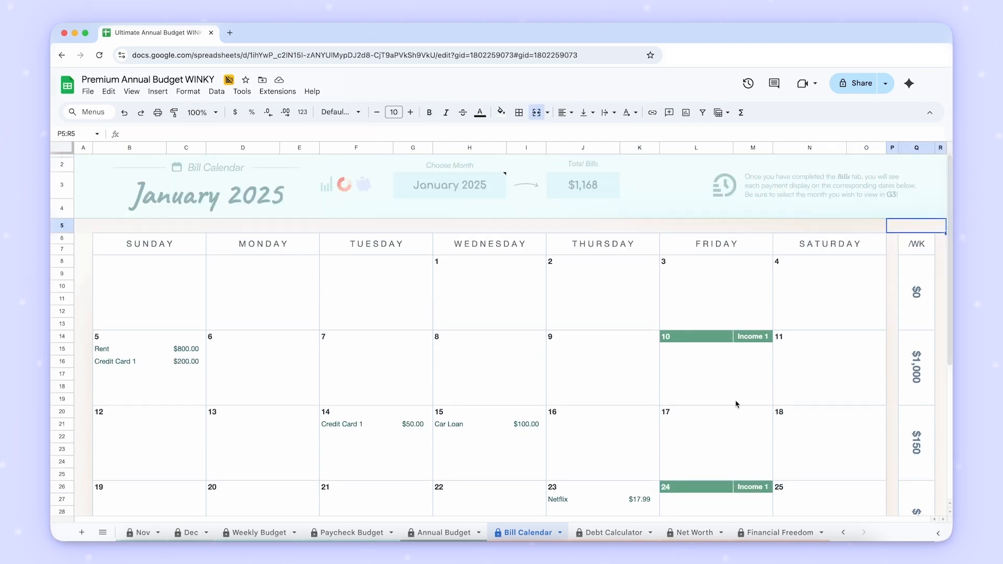
{"action": "scroll", "coordinate": [802, 402], "scroll_direction": "down", "scroll_amount": 1}
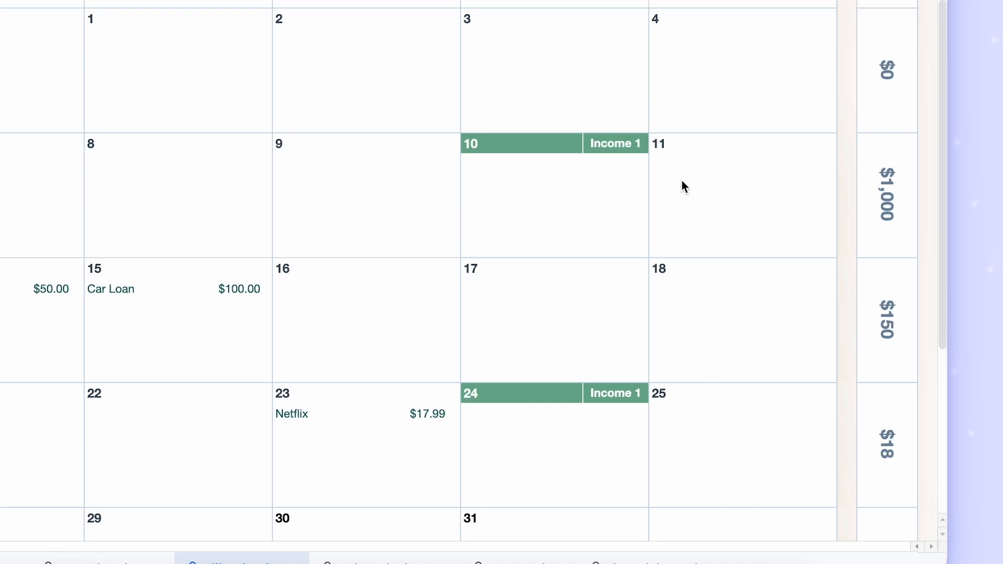
{"action": "scroll", "coordinate": [755, 403], "scroll_direction": "down", "scroll_amount": 2}
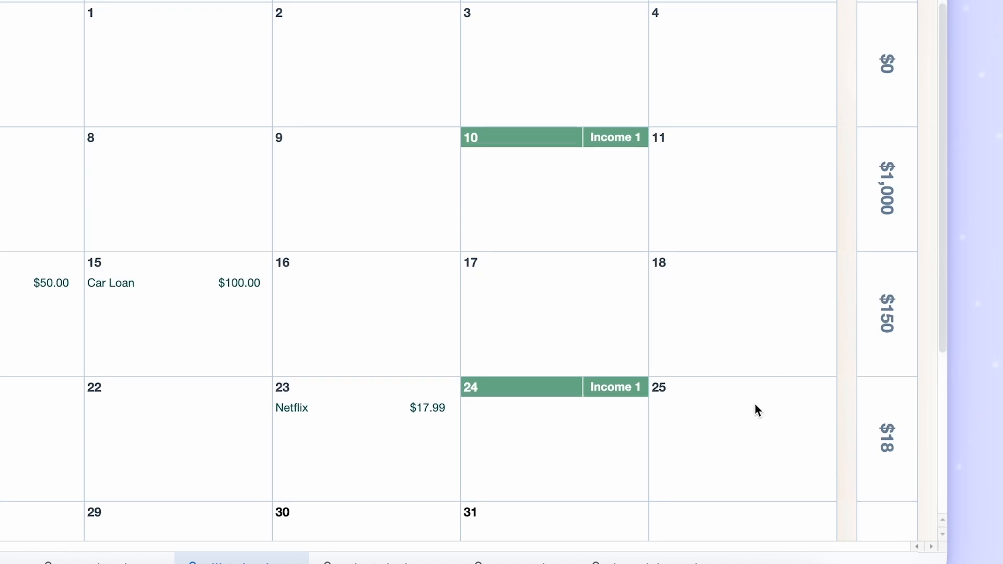
{"action": "scroll", "coordinate": [755, 402], "scroll_direction": "up", "scroll_amount": 2}
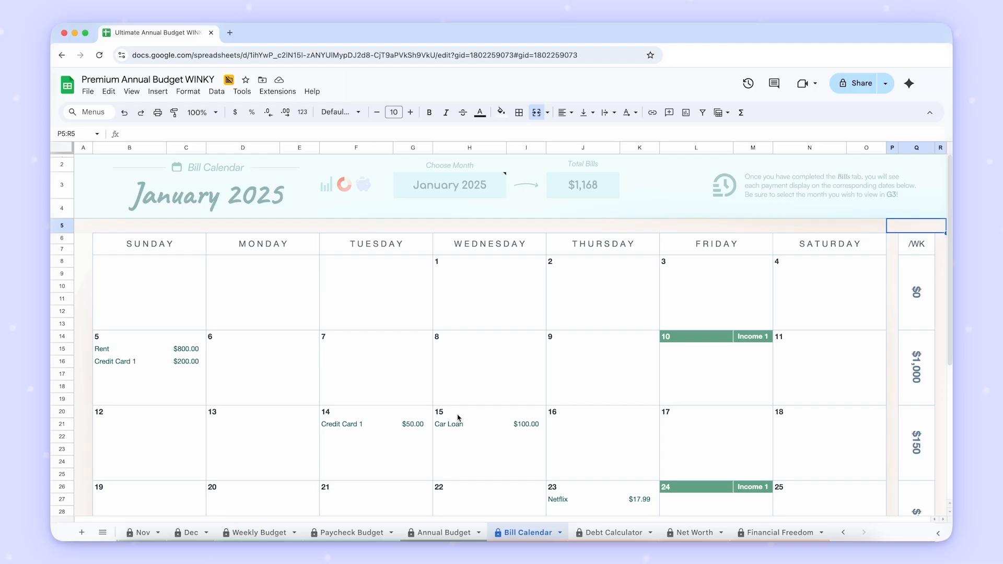
{"action": "left_click", "coordinate": [512, 424]}
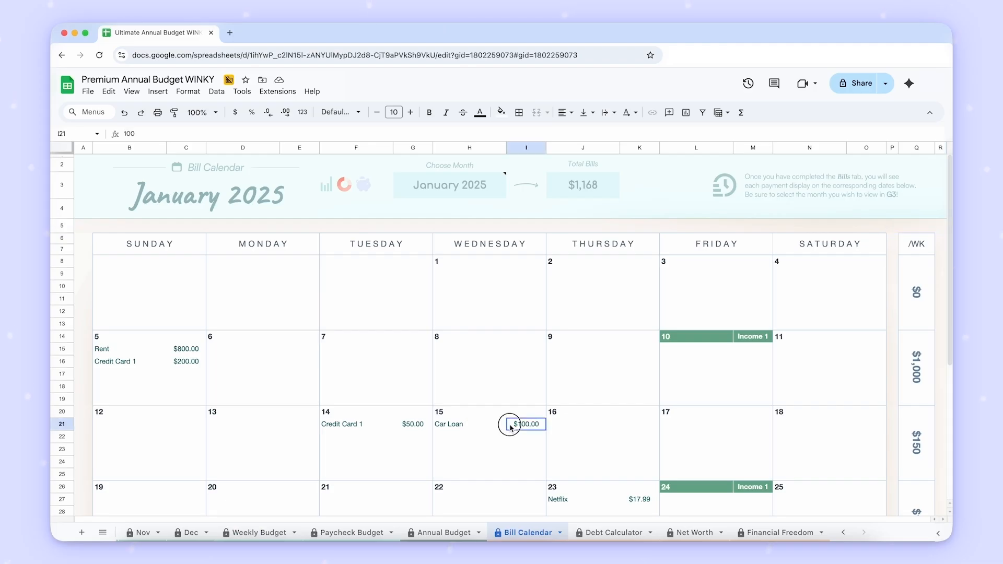
{"action": "left_click", "coordinate": [196, 364]}
{"action": "left_click", "coordinate": [190, 349]}
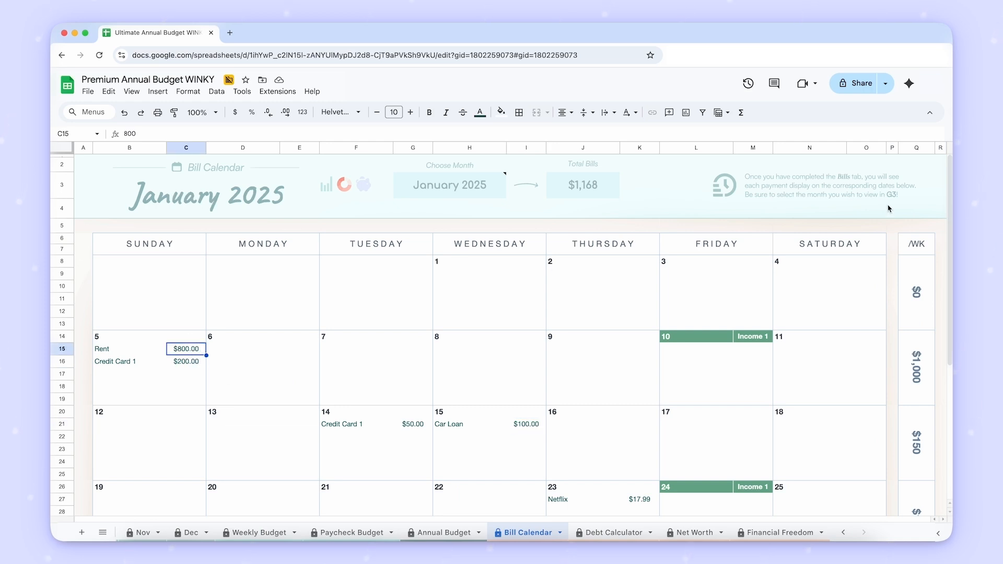
{"action": "left_click", "coordinate": [87, 165]}
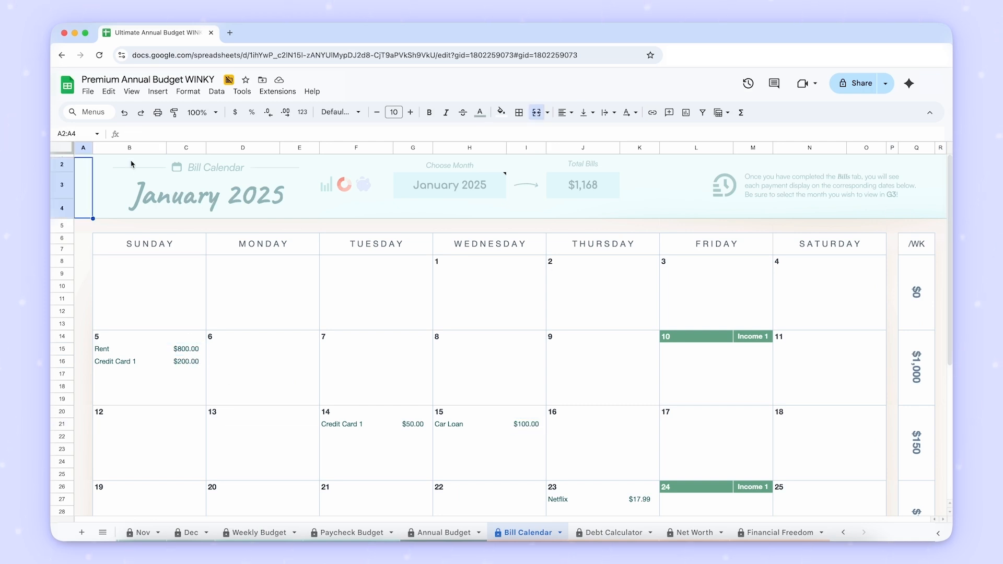
- Set the Bill Calendar's displayed month to March 2025 by entering 3/1 for Choose Month
{"action": "left_click", "coordinate": [498, 197]}
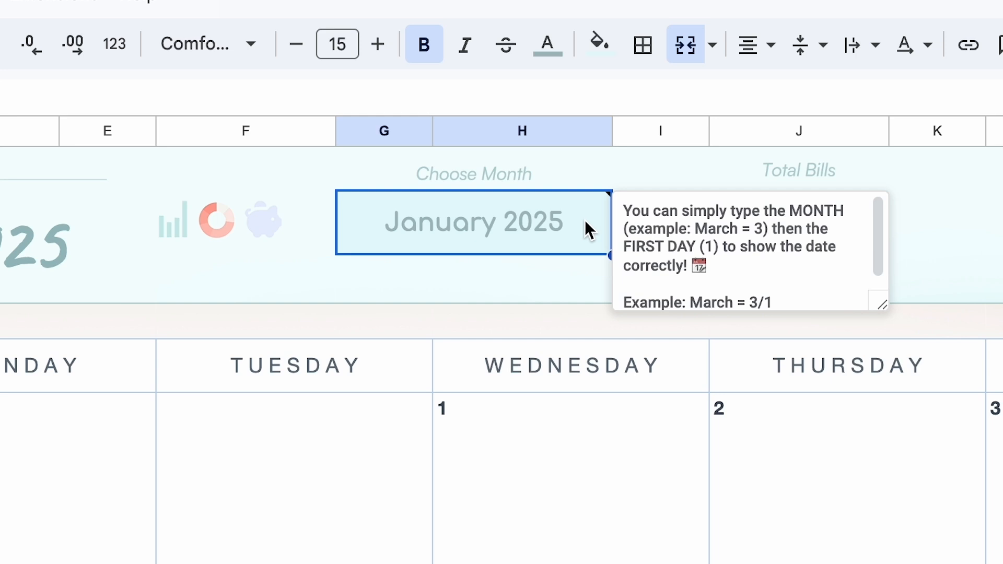
{"action": "type", "text": "3"}
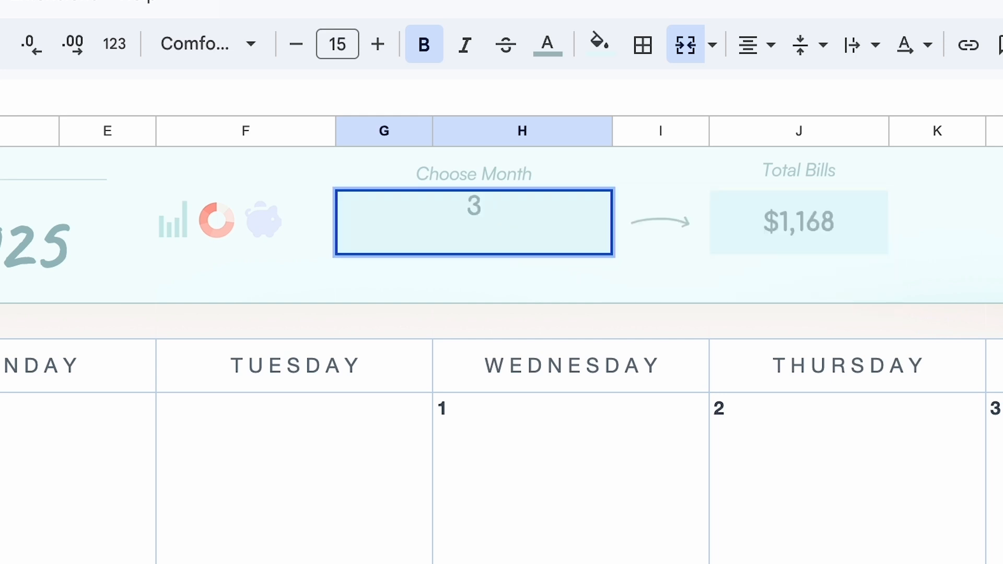
{"action": "type", "text": "/1"}
{"action": "key", "text": "Return"}
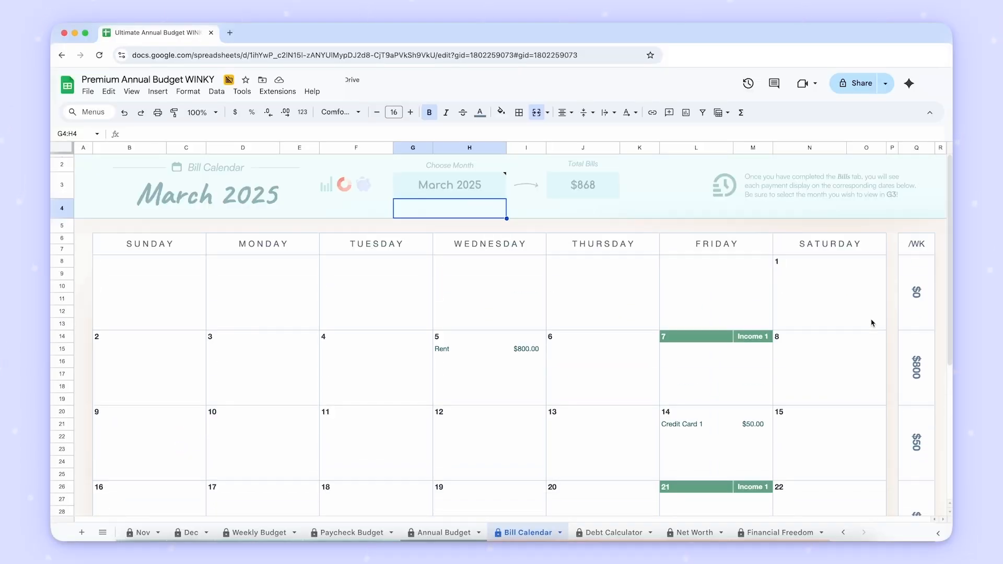
- Open the Debt Calculator sheet and look over its debt summary, debt cards and the payment tables beneath them
{"action": "mouse_move", "coordinate": [505, 184]}
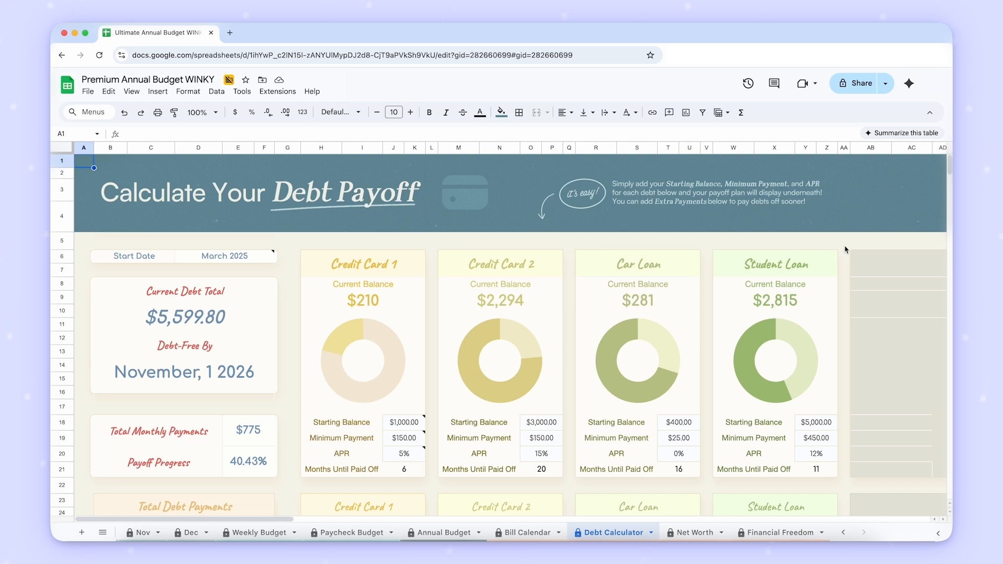
{"action": "scroll", "coordinate": [847, 250], "scroll_direction": "down", "scroll_amount": 2}
{"action": "scroll", "coordinate": [847, 250], "scroll_direction": "down", "scroll_amount": 5}
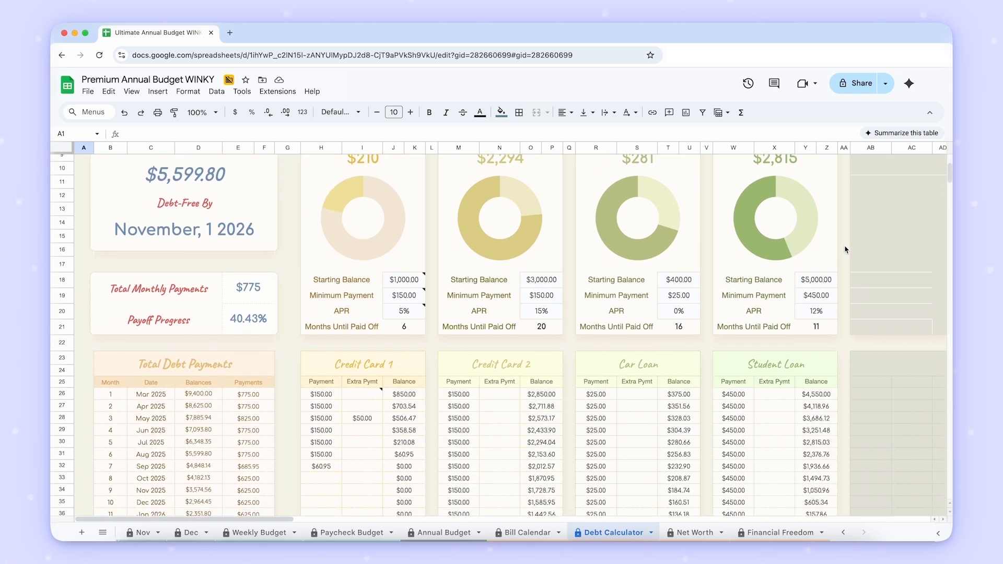
{"action": "scroll", "coordinate": [846, 250], "scroll_direction": "up", "scroll_amount": 7}
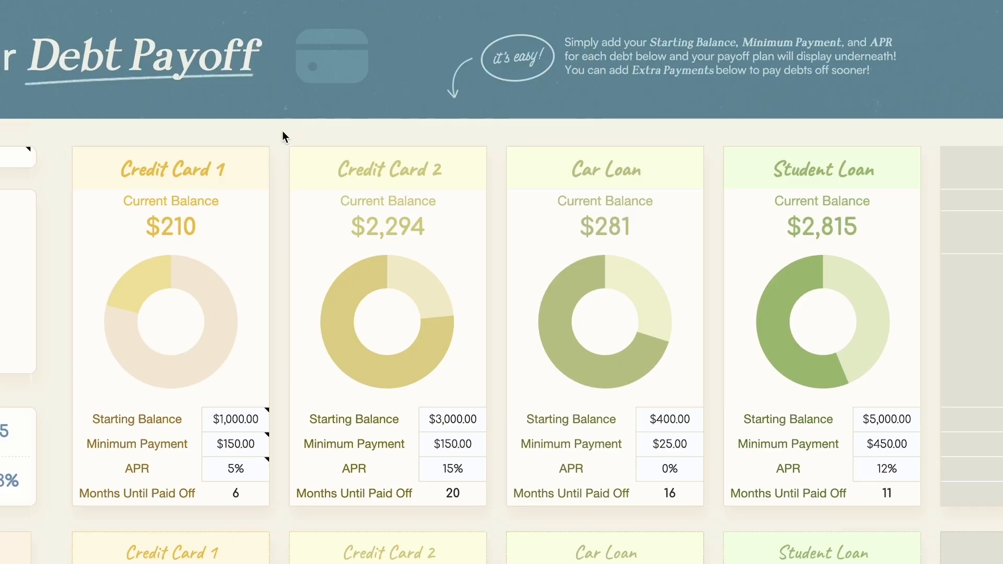
- Examine the name cells of the debt cards from Credit Card 1 to Student Loan and the blank debt columns beyond them
{"action": "left_click", "coordinate": [252, 154]}
{"action": "left_click", "coordinate": [444, 167]}
{"action": "left_click", "coordinate": [589, 179]}
{"action": "left_click", "coordinate": [260, 130]}
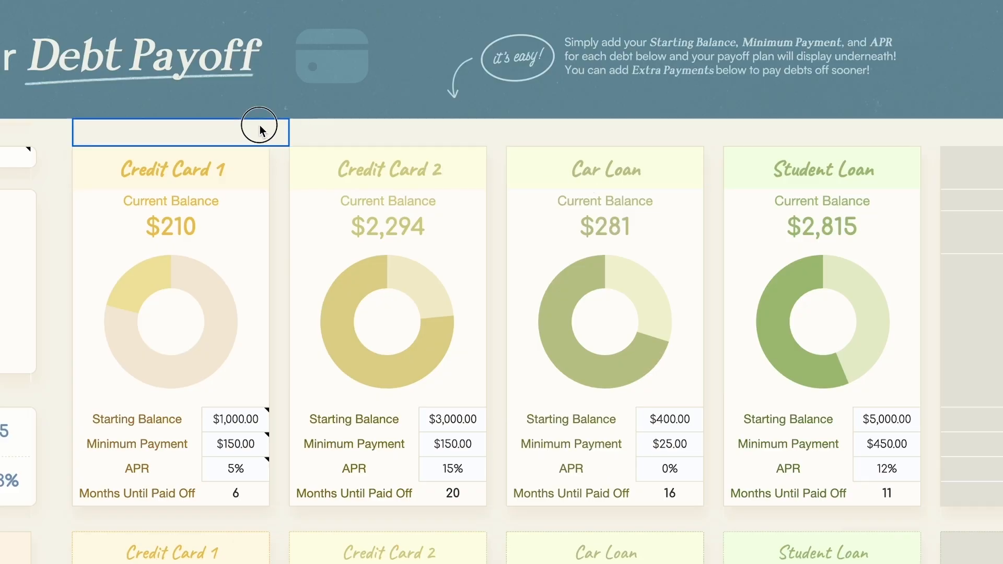
{"action": "left_click", "coordinate": [620, 177]}
{"action": "left_click", "coordinate": [795, 178]}
{"action": "scroll", "coordinate": [796, 177], "scroll_direction": "right", "scroll_amount": 10}
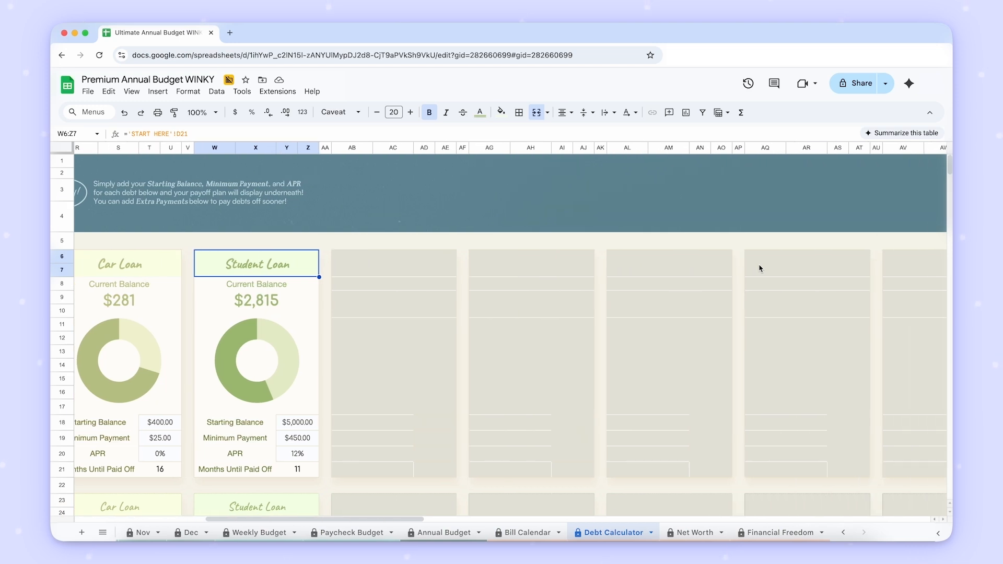
{"action": "scroll", "coordinate": [759, 269], "scroll_direction": "left", "scroll_amount": 10}
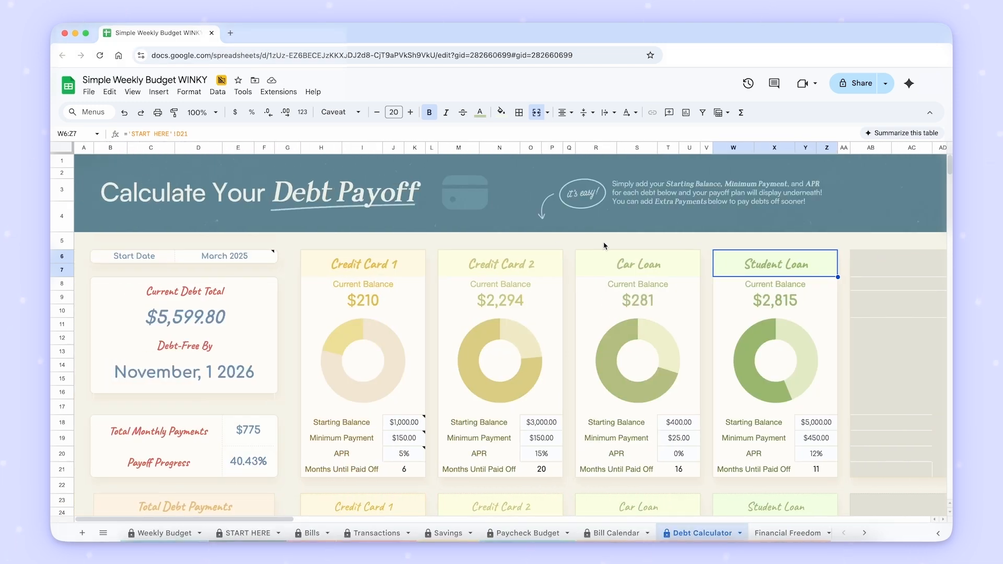
- Undo the last three changes to the listed debts in the Debt Calculator of the Simple Weekly Budget WINKY spreadsheet
{"action": "left_click", "coordinate": [404, 256]}
{"action": "scroll", "coordinate": [501, 251], "scroll_direction": "down", "scroll_amount": 3}
{"action": "scroll", "coordinate": [501, 251], "scroll_direction": "up", "scroll_amount": 3}
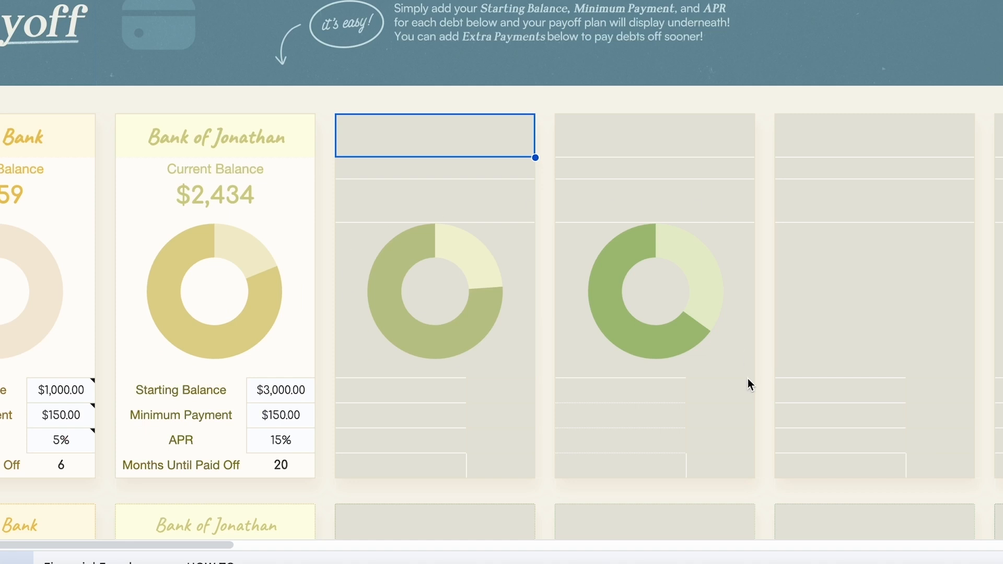
{"action": "key", "text": "super+z"}
{"action": "key", "text": "super+z"}
{"action": "key", "text": "super+z"}
- Clear the Starting Balance under Car Loan and the Starting Balance and Minimum Payment under Credit Card 2
{"action": "left_click", "coordinate": [740, 395]}
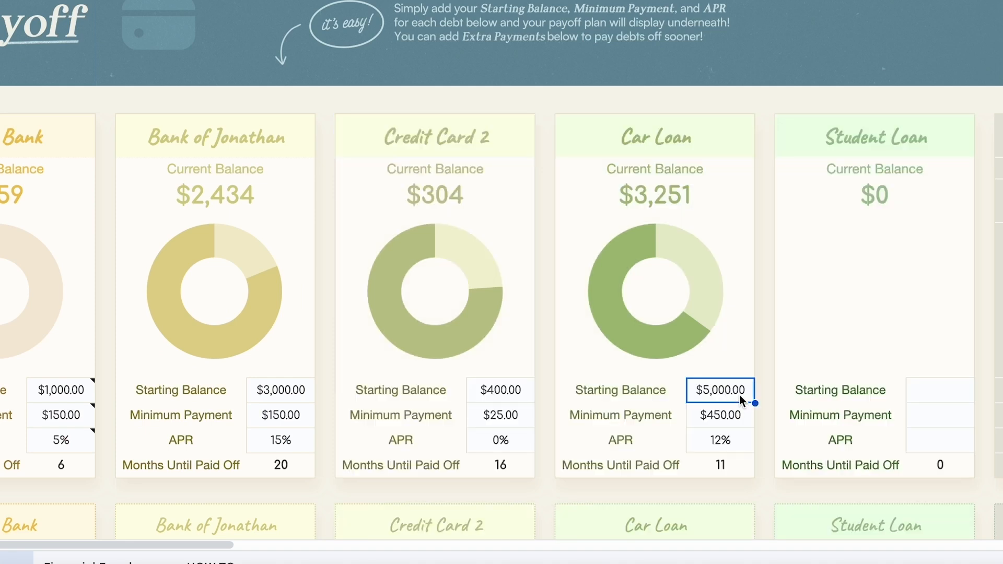
{"action": "key", "text": "BackSpace"}
{"action": "key", "text": "Down"}
{"action": "key", "text": "BackSpace"}
{"action": "left_click", "coordinate": [519, 396]}
{"action": "key", "text": "BackSpace"}
{"action": "left_click", "coordinate": [519, 414]}
{"action": "key", "text": "BackSpace"}
{"action": "left_click", "coordinate": [766, 112]}
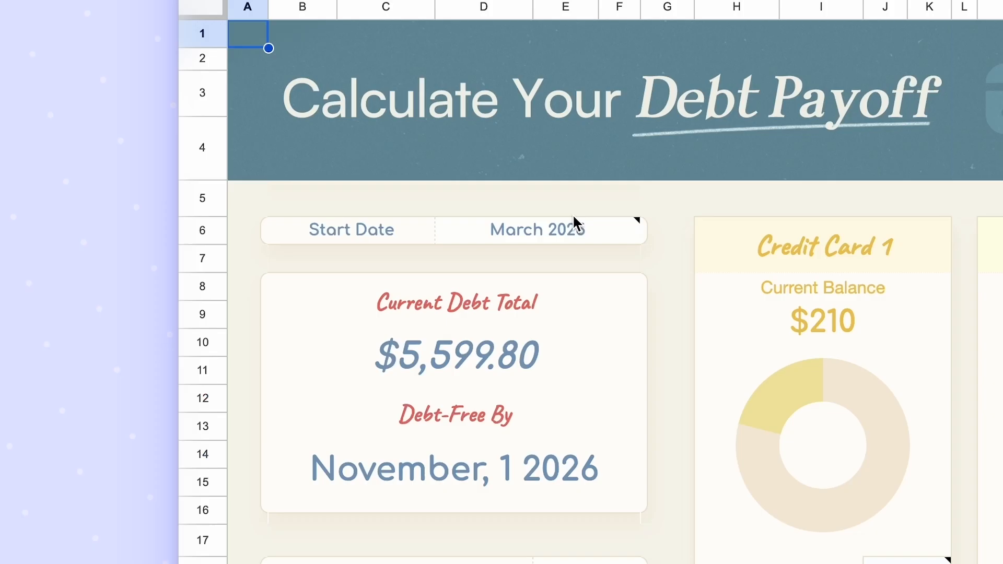
- In the Premium Annual Budget's Debt Calculator, set the Start Date to May 2025 by entering 5/1
{"action": "left_click", "coordinate": [251, 256]}
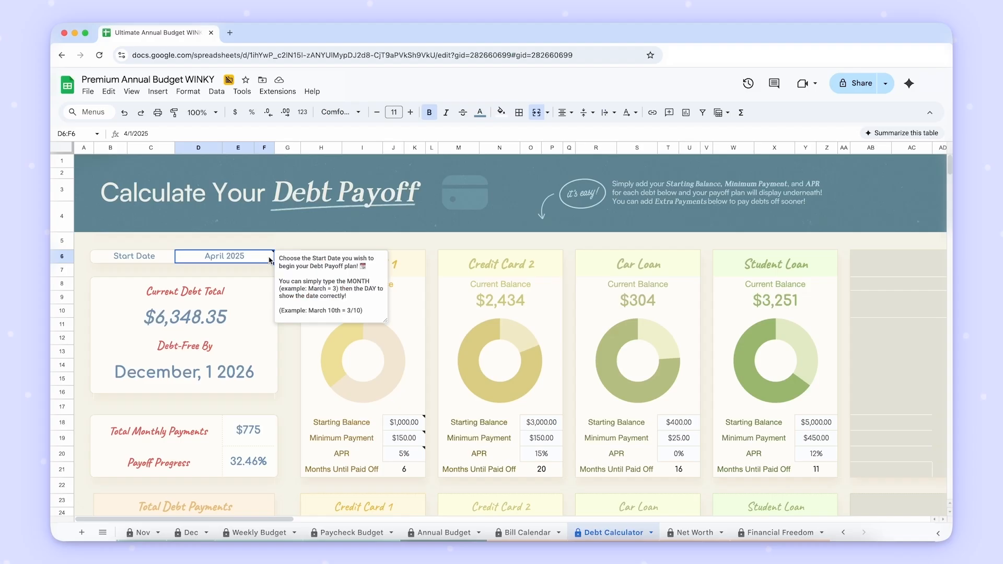
{"action": "type", "text": "5/1"}
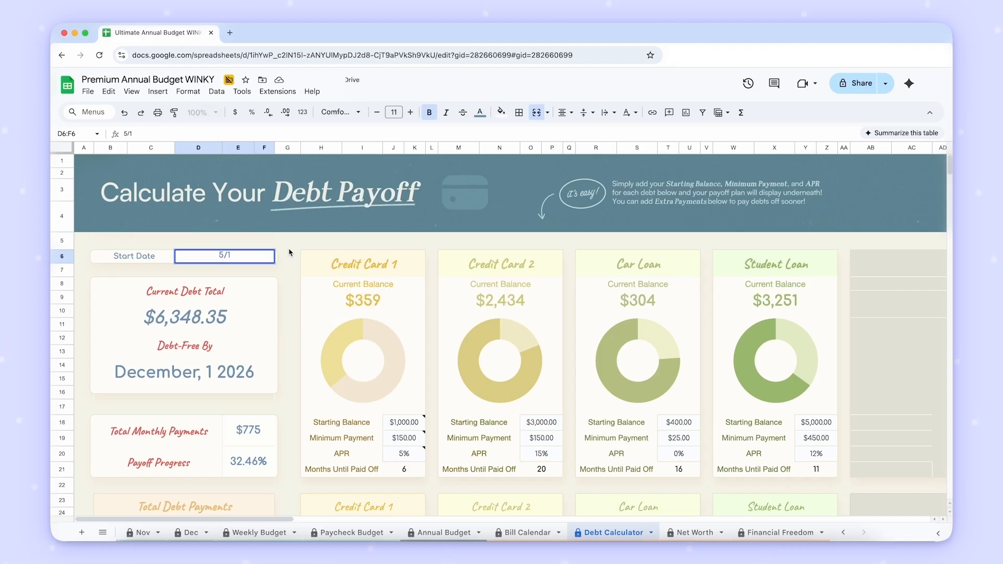
{"action": "key", "text": "Return"}
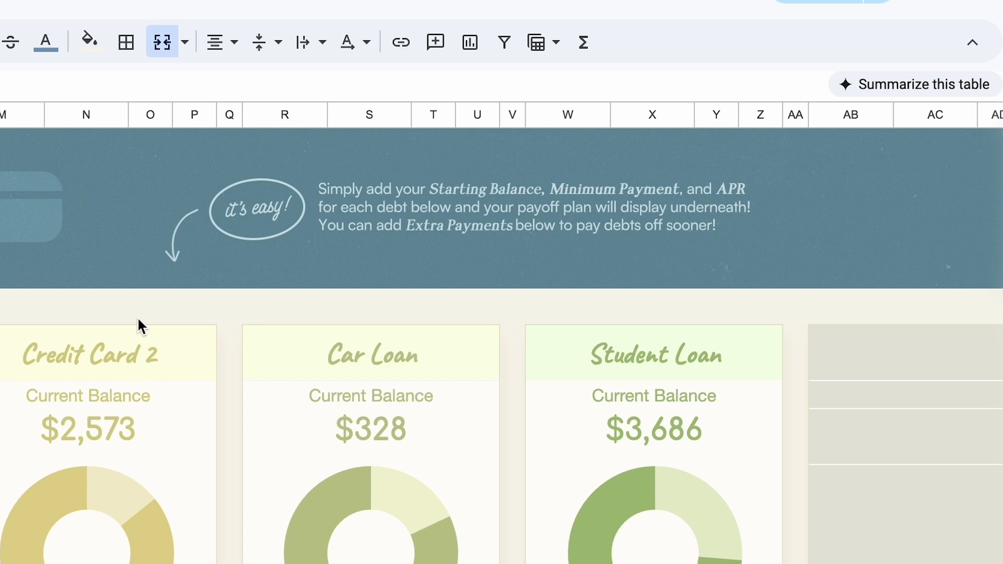
- Check Credit Card 1's Starting Balance against the Start Date and set its Minimum Payment to $50
{"action": "scroll", "coordinate": [138, 317], "scroll_direction": "down", "scroll_amount": 2}
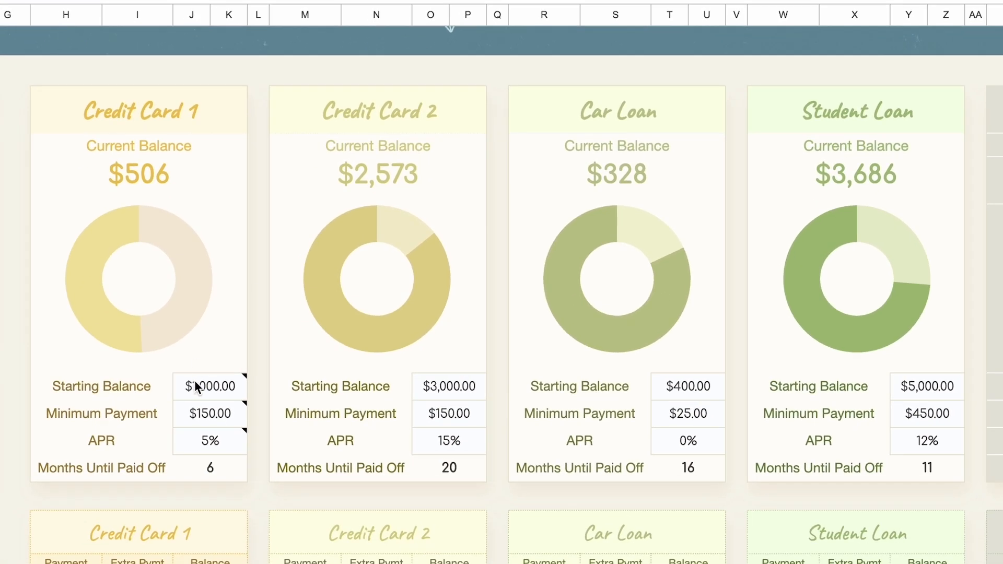
{"action": "left_click", "coordinate": [226, 389]}
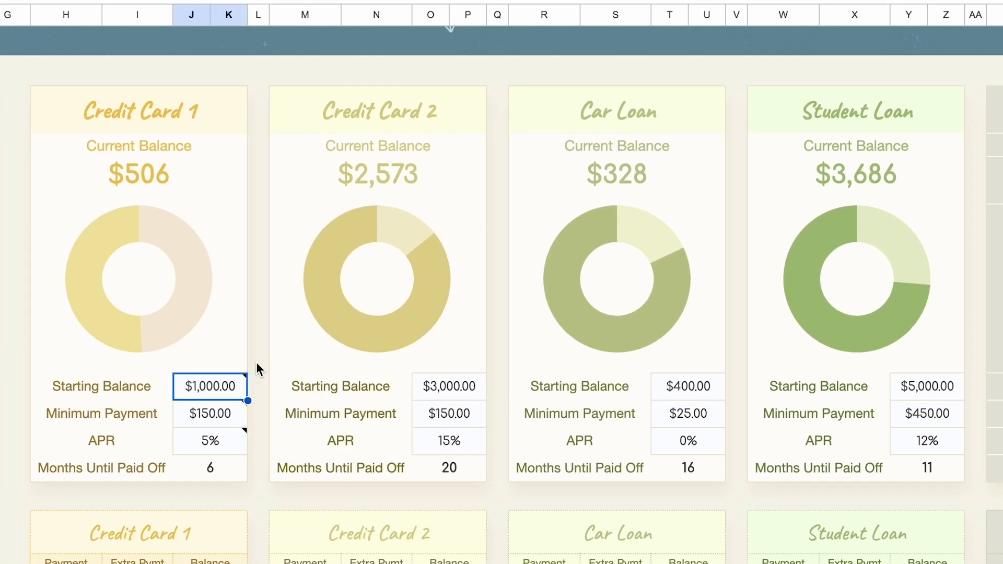
{"action": "scroll", "coordinate": [257, 362], "scroll_direction": "down", "scroll_amount": 1}
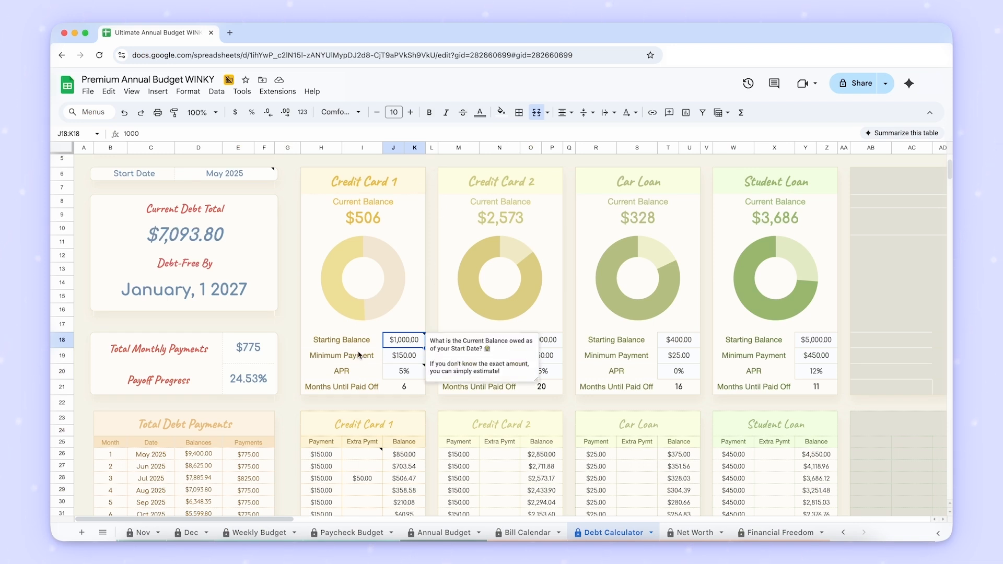
{"action": "left_click", "coordinate": [253, 177]}
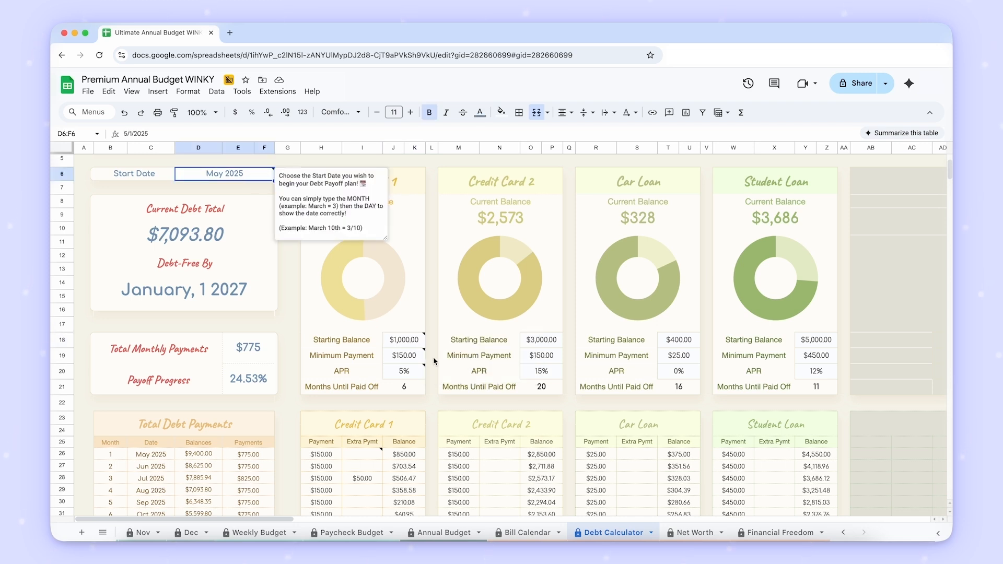
{"action": "left_click", "coordinate": [418, 345]}
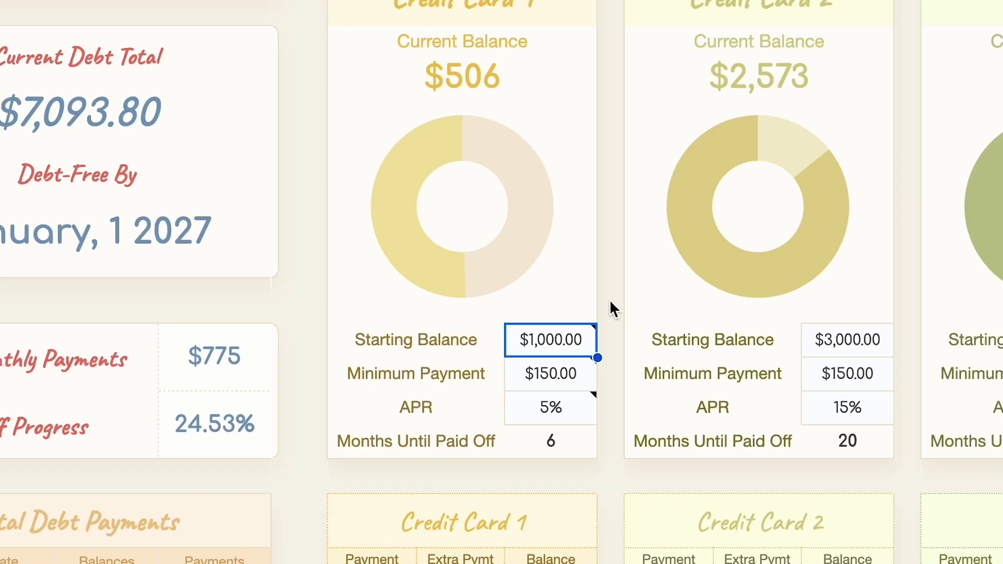
{"action": "scroll", "coordinate": [610, 305], "scroll_direction": "down", "scroll_amount": 2}
{"action": "left_click", "coordinate": [581, 325]}
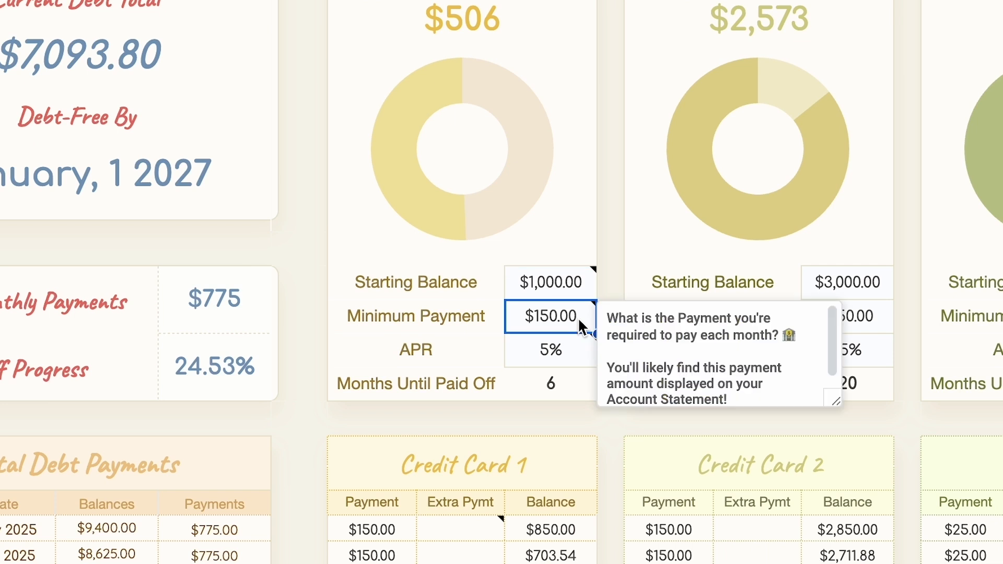
{"action": "type", "text": "50"}
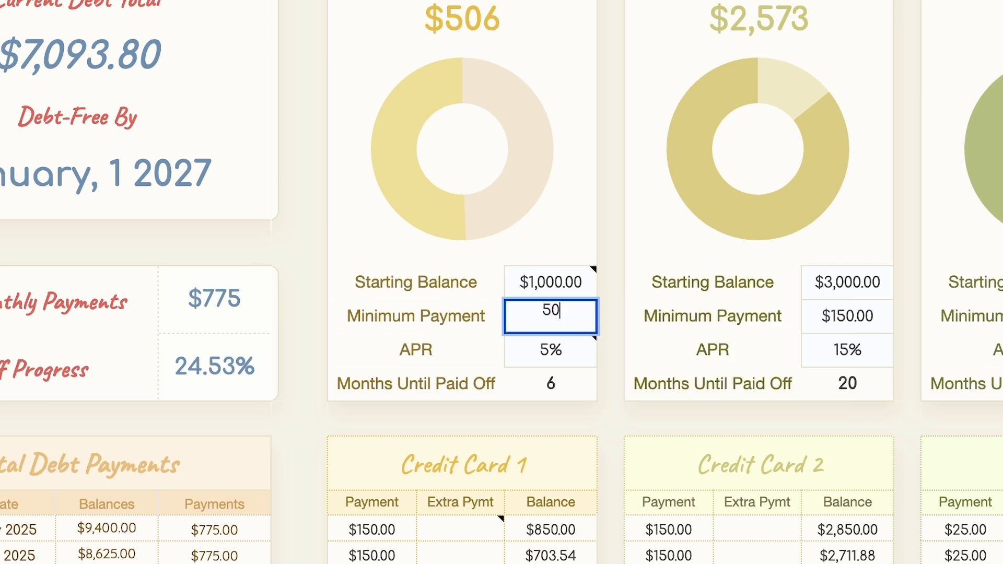
{"action": "key", "text": "Return"}
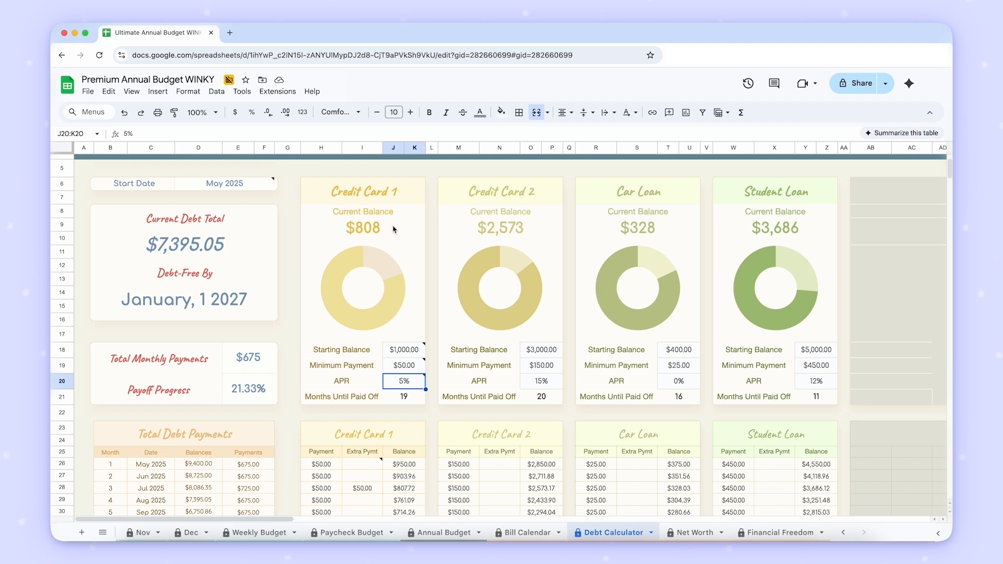
- Read the note on Credit Card 1's APR cell and set the APR to 15%
{"action": "scroll", "coordinate": [396, 238], "scroll_direction": "down", "scroll_amount": 1}
{"action": "scroll", "coordinate": [396, 238], "scroll_direction": "up", "scroll_amount": 1}
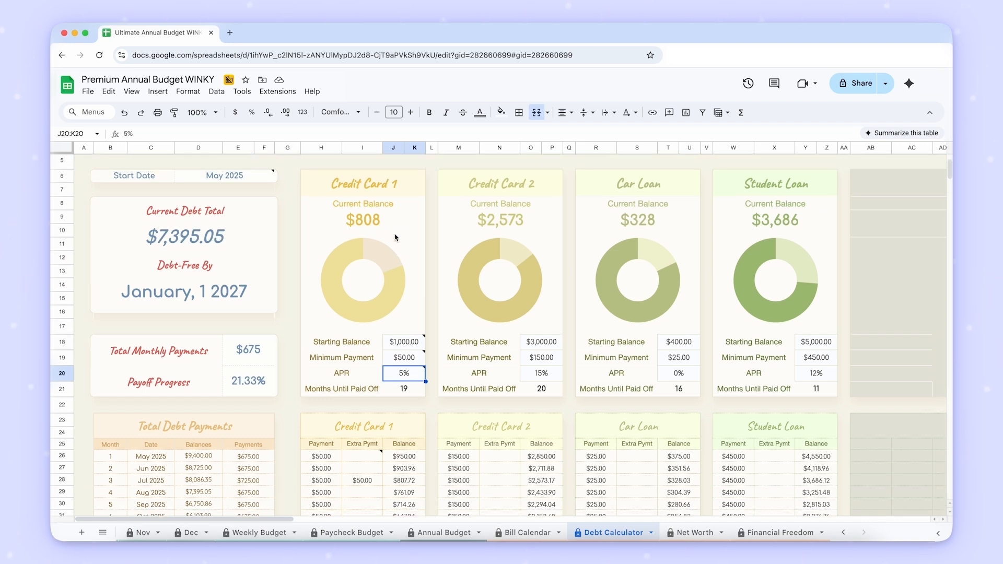
{"action": "mouse_move", "coordinate": [421, 376]}
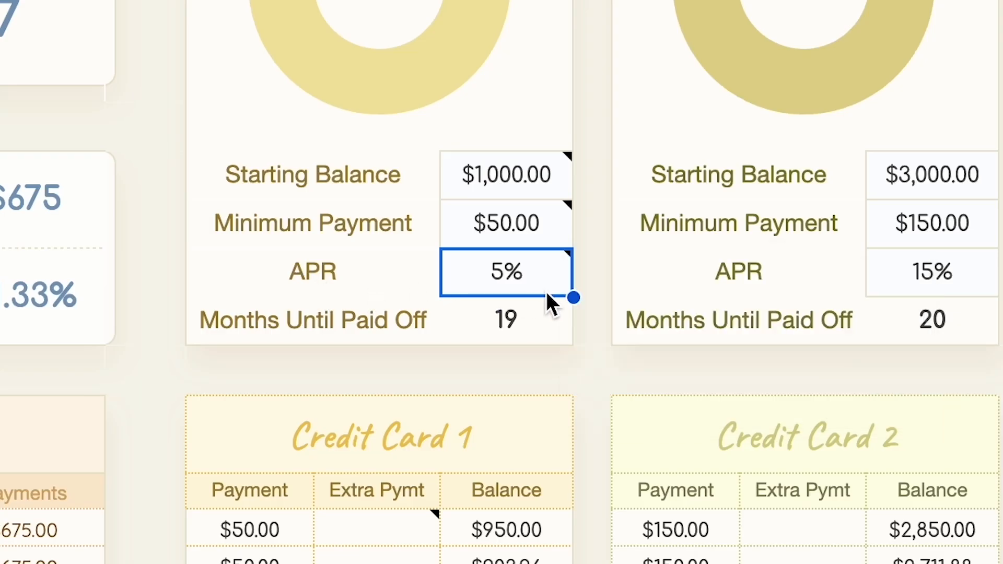
{"action": "mouse_move", "coordinate": [563, 290]}
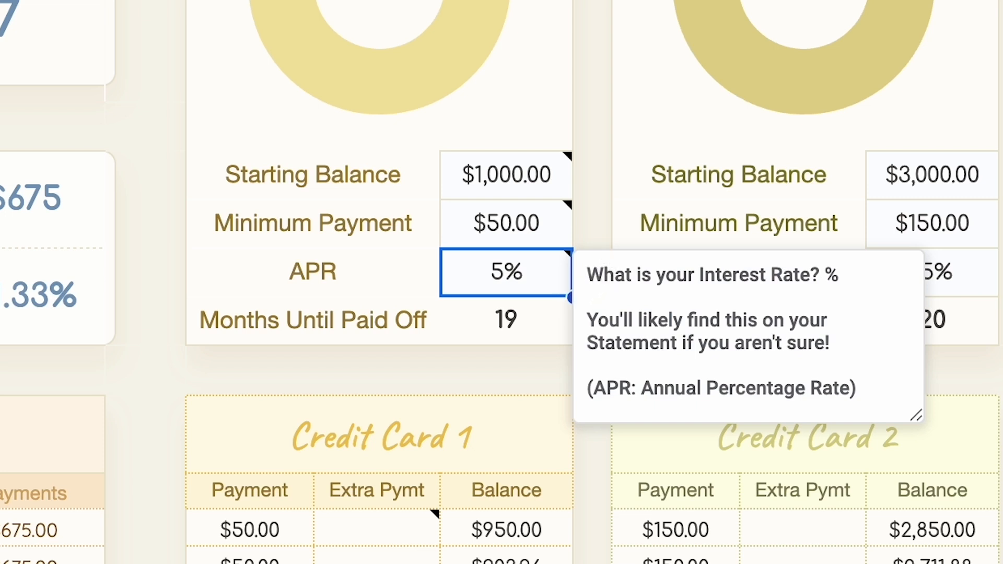
{"action": "type", "text": "15"}
{"action": "key", "text": "Return"}
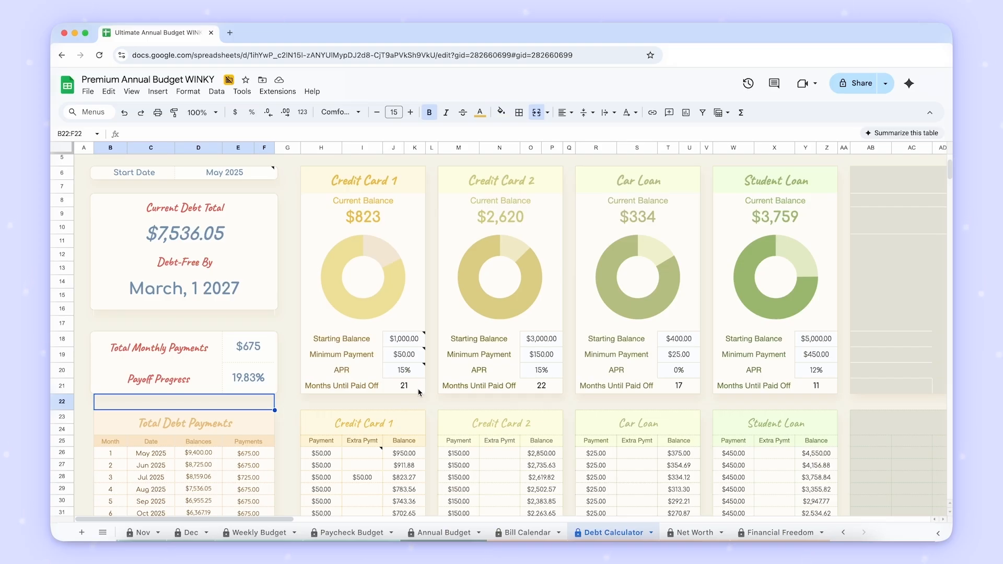
- Examine the Total Debt Payments table and the monthly payment, extra payment and balance columns of each debt
{"action": "scroll", "coordinate": [411, 289], "scroll_direction": "up", "scroll_amount": 2}
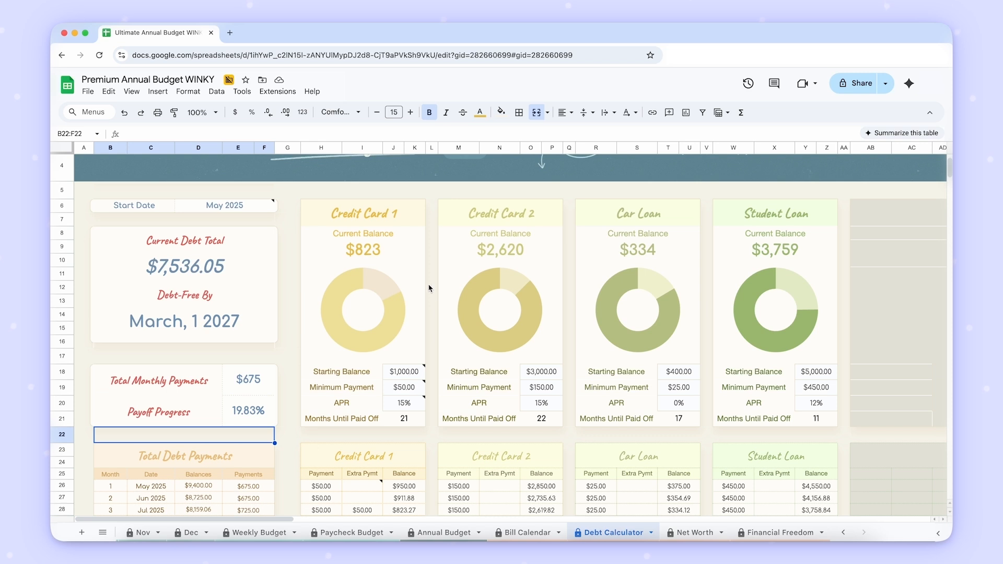
{"action": "scroll", "coordinate": [429, 288], "scroll_direction": "down", "scroll_amount": 5}
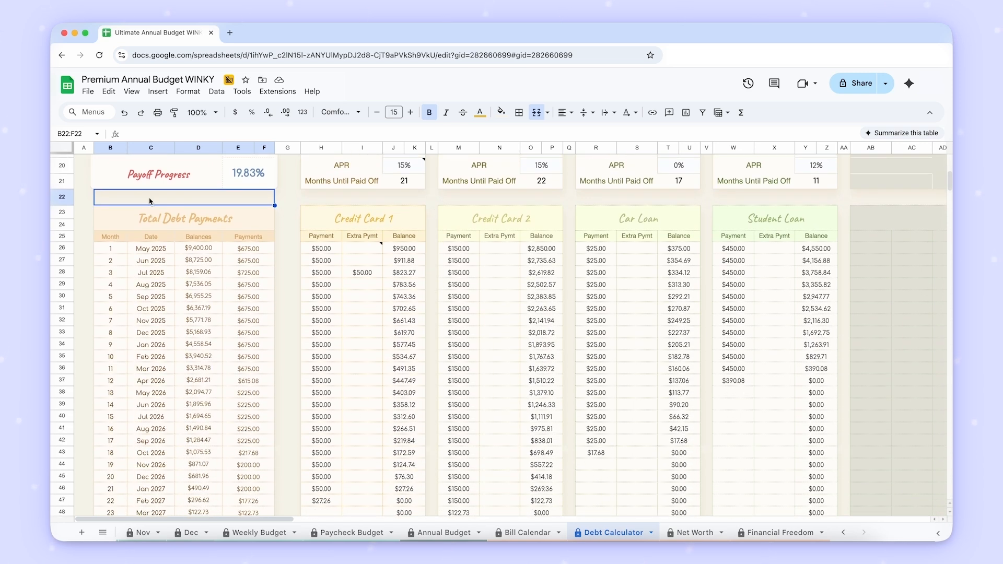
{"action": "left_click", "coordinate": [85, 158]}
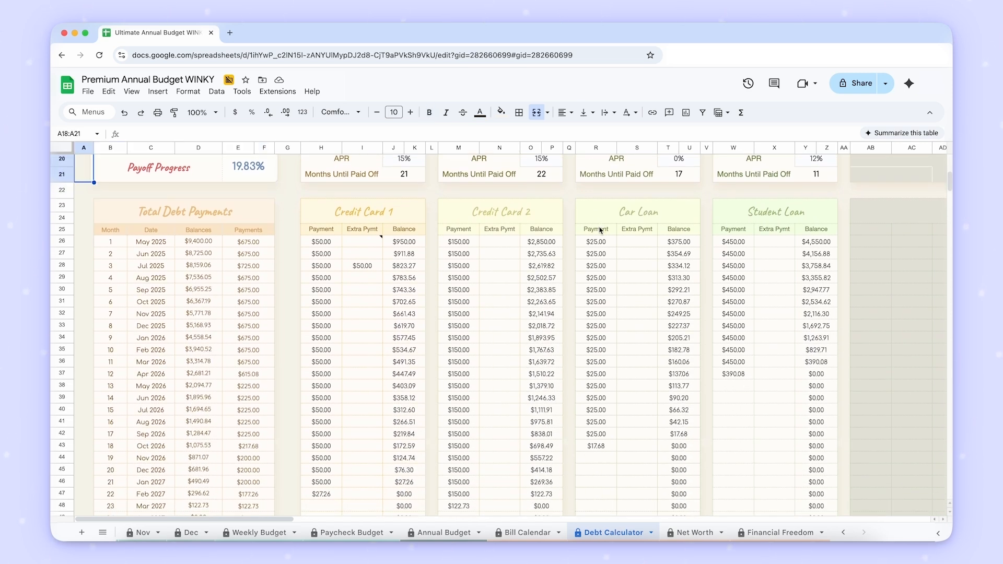
{"action": "scroll", "coordinate": [600, 230], "scroll_direction": "down", "scroll_amount": 1}
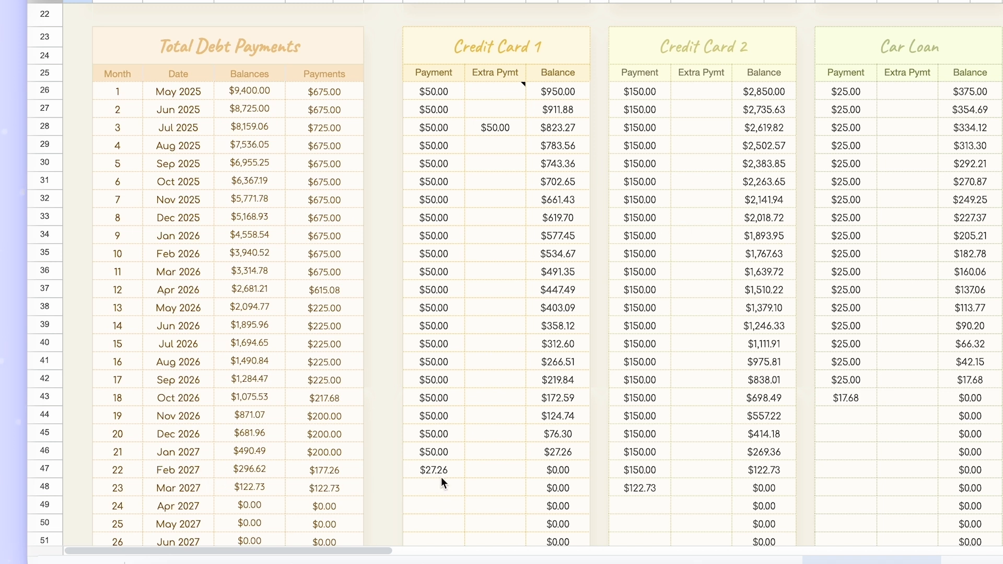
{"action": "scroll", "coordinate": [580, 470], "scroll_direction": "down", "scroll_amount": 3}
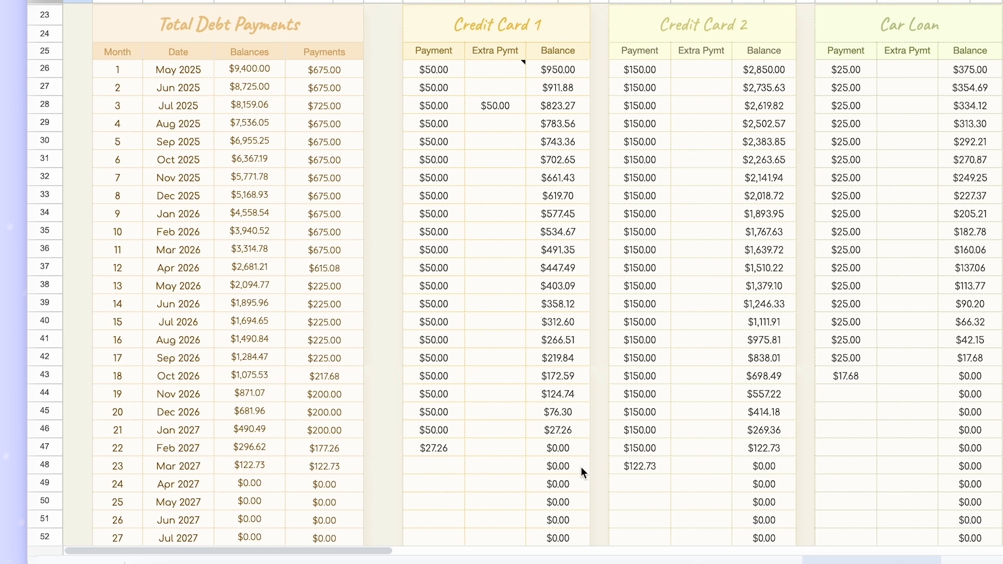
{"action": "scroll", "coordinate": [573, 493], "scroll_direction": "up", "scroll_amount": 5}
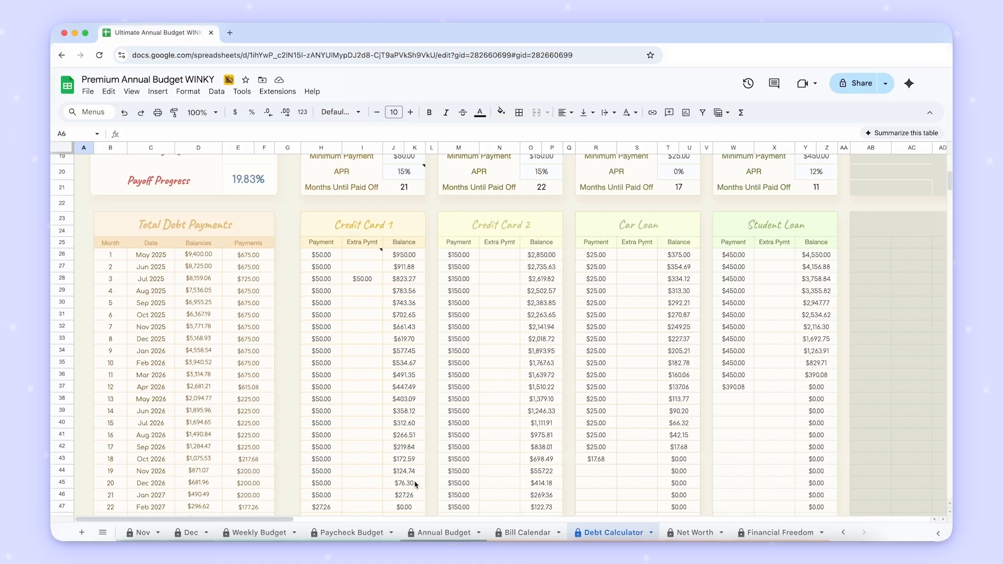
{"action": "scroll", "coordinate": [596, 349], "scroll_direction": "down", "scroll_amount": 2}
{"action": "scroll", "coordinate": [430, 387], "scroll_direction": "down", "scroll_amount": 1}
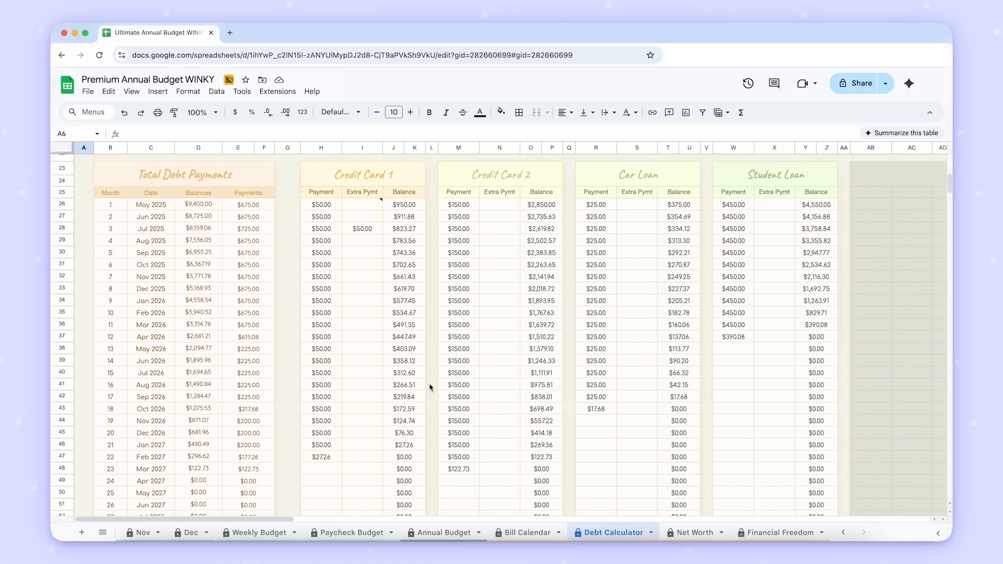
- Enter a $300 extra payment for Credit Card 1 in May 2026 and check its May and August 2026 balances
{"action": "scroll", "coordinate": [431, 387], "scroll_direction": "down", "scroll_amount": 1}
{"action": "left_click", "coordinate": [364, 337]}
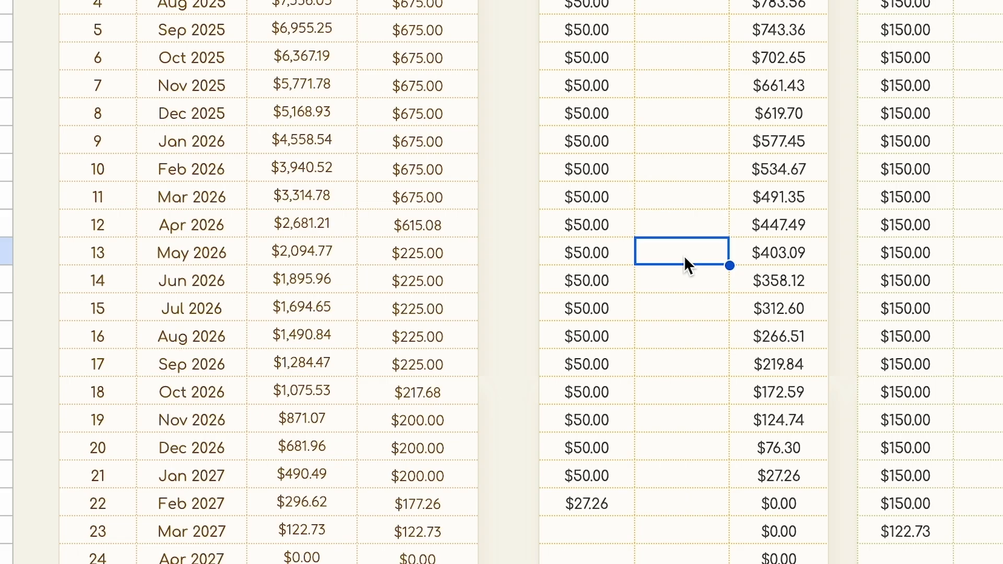
{"action": "type", "text": "300"}
{"action": "key", "text": "Return"}
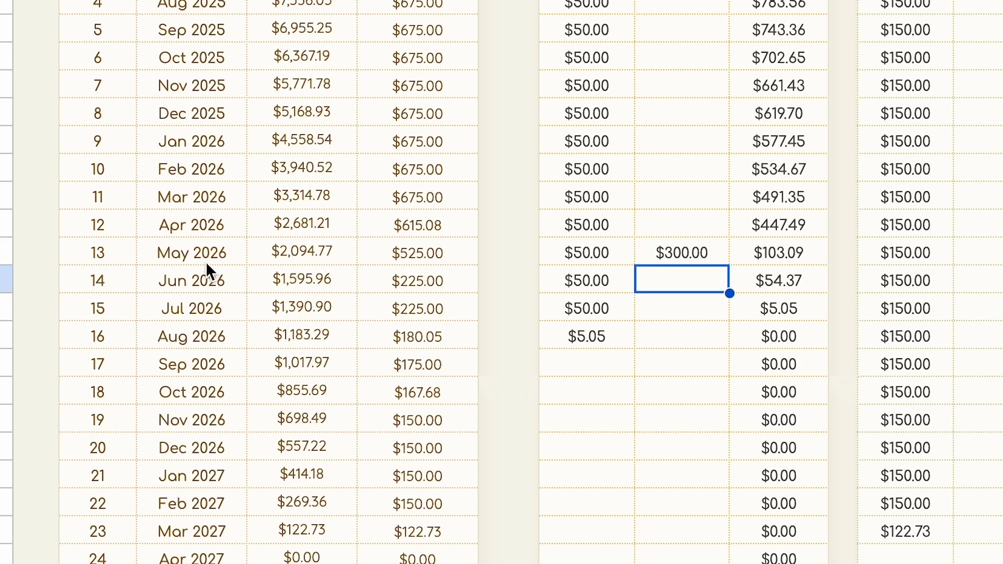
{"action": "left_click", "coordinate": [813, 262]}
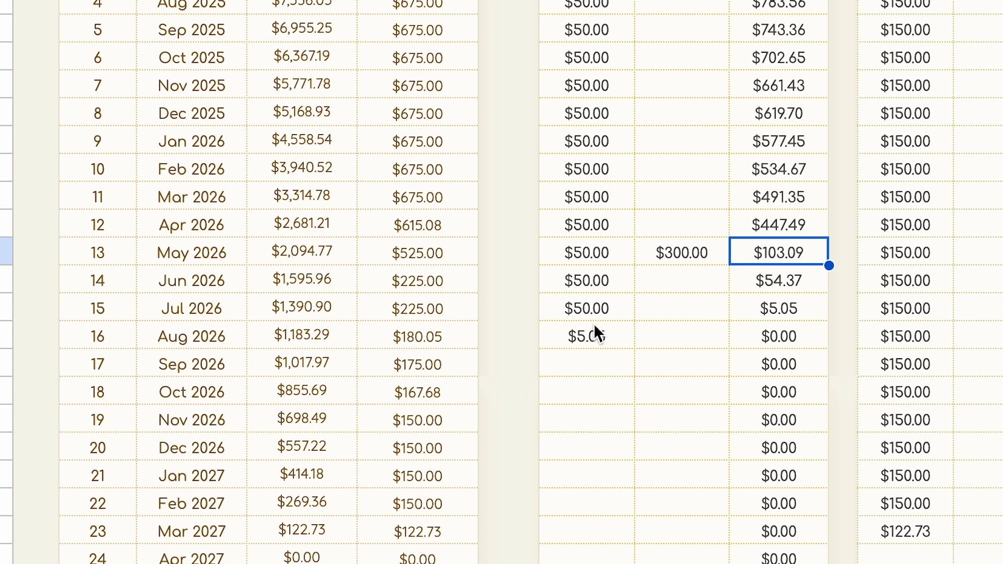
{"action": "left_click", "coordinate": [812, 337]}
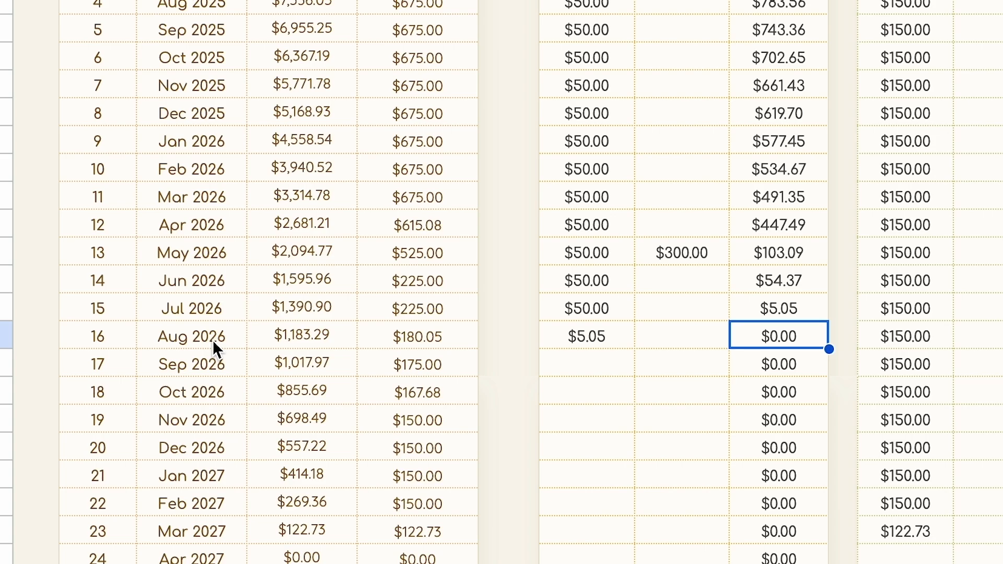
- Undo the last extra payment entry for Credit Card 1 and look over the payment schedules of all four debts
{"action": "key", "text": "ctrl+z"}
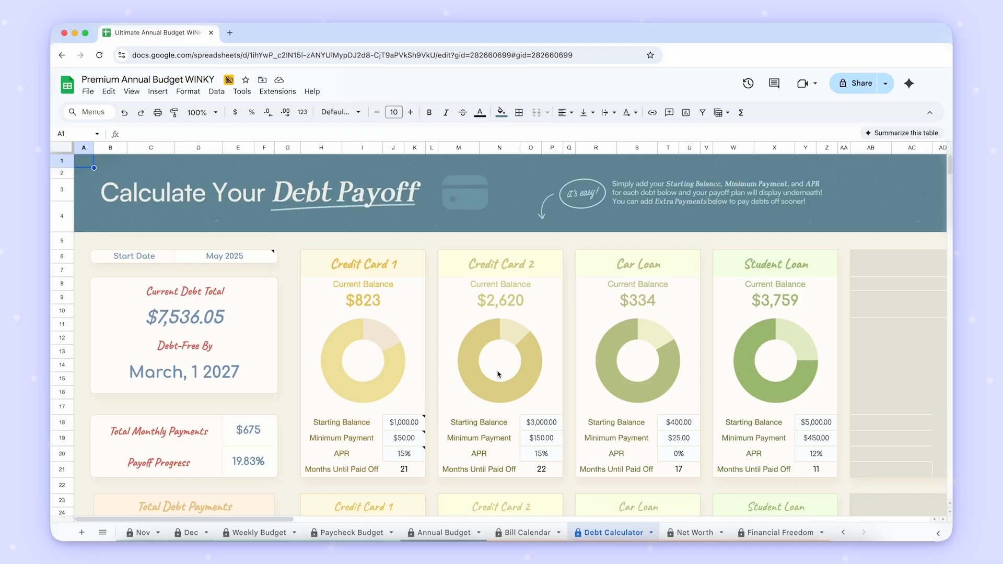
{"action": "scroll", "coordinate": [499, 374], "scroll_direction": "down", "scroll_amount": 3}
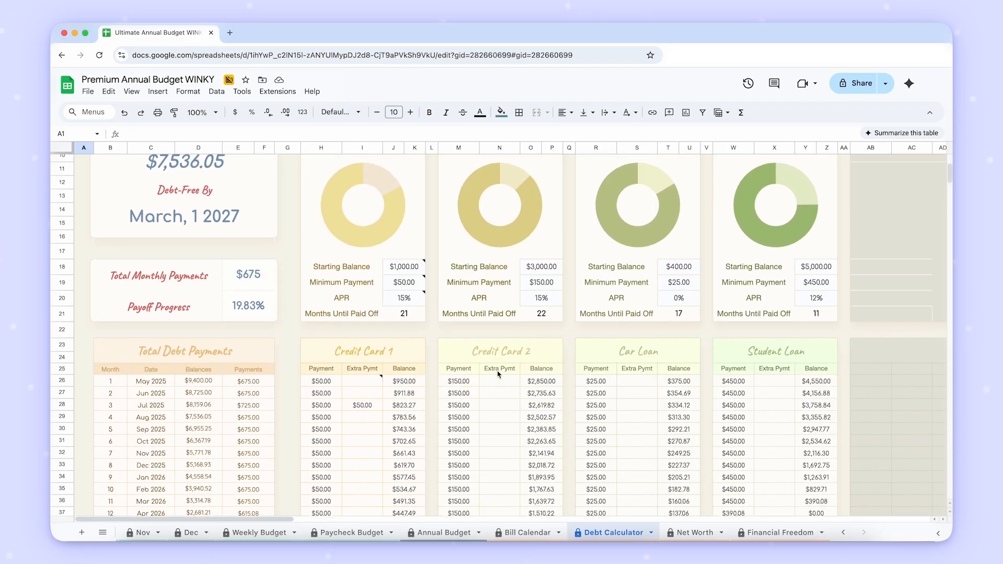
{"action": "scroll", "coordinate": [499, 373], "scroll_direction": "down", "scroll_amount": 5}
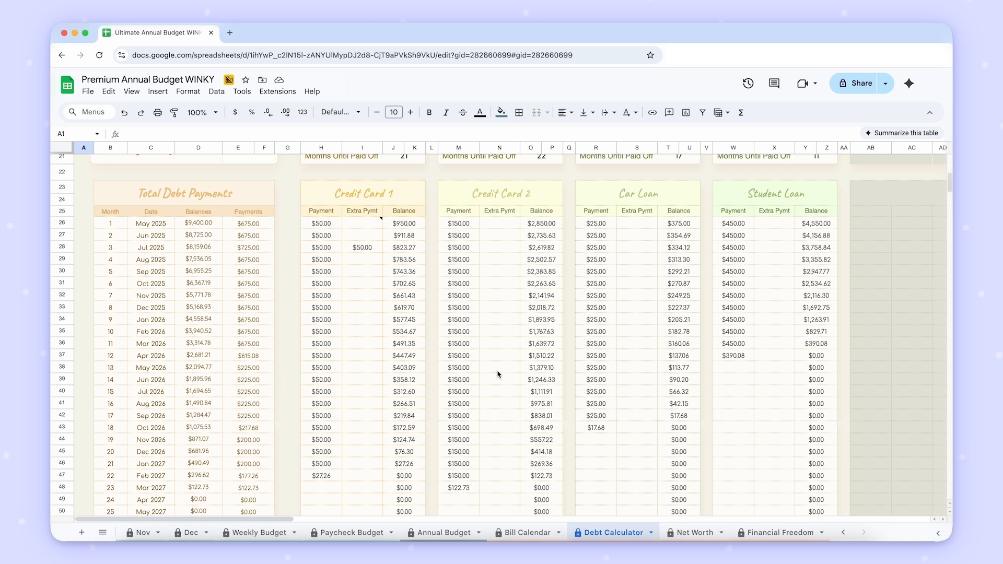
{"action": "scroll", "coordinate": [555, 379], "scroll_direction": "down", "scroll_amount": 1}
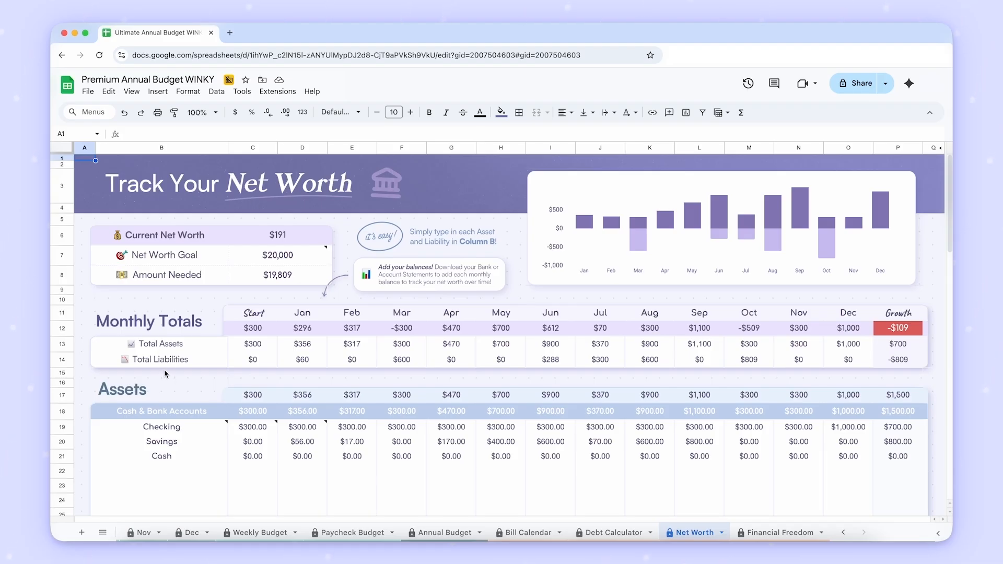
- Examine the asset and liability sections of the Net Worth sheet down to the note on Mom IOU
{"action": "scroll", "coordinate": [170, 383], "scroll_direction": "down", "scroll_amount": 5}
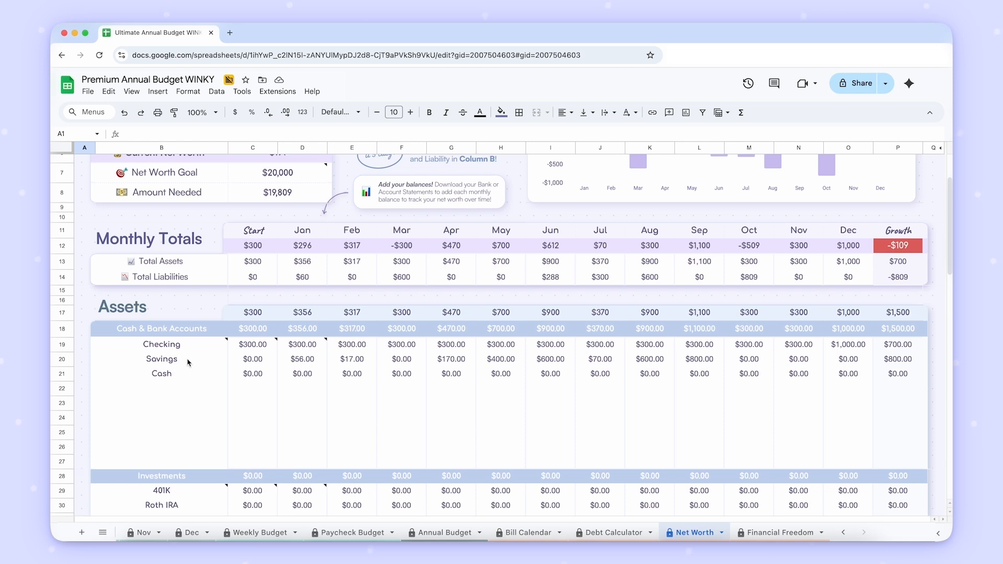
{"action": "scroll", "coordinate": [220, 402], "scroll_direction": "down", "scroll_amount": 3}
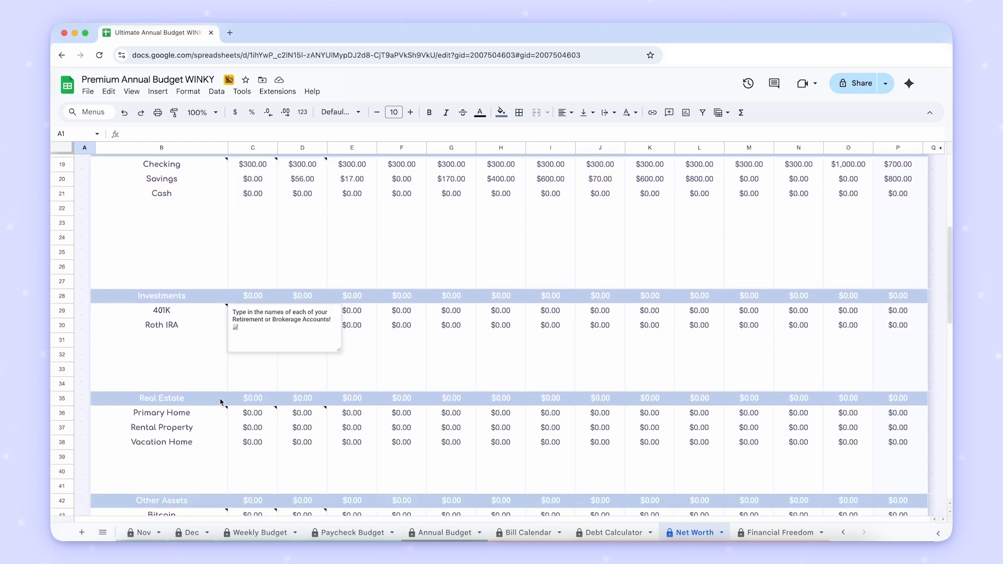
{"action": "scroll", "coordinate": [220, 402], "scroll_direction": "down", "scroll_amount": 8}
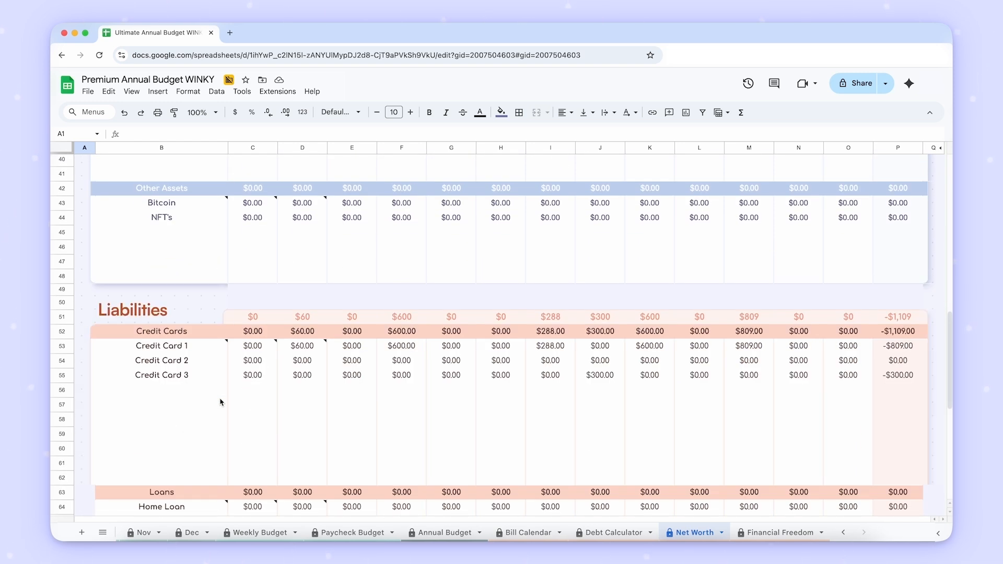
{"action": "scroll", "coordinate": [220, 402], "scroll_direction": "down", "scroll_amount": 7}
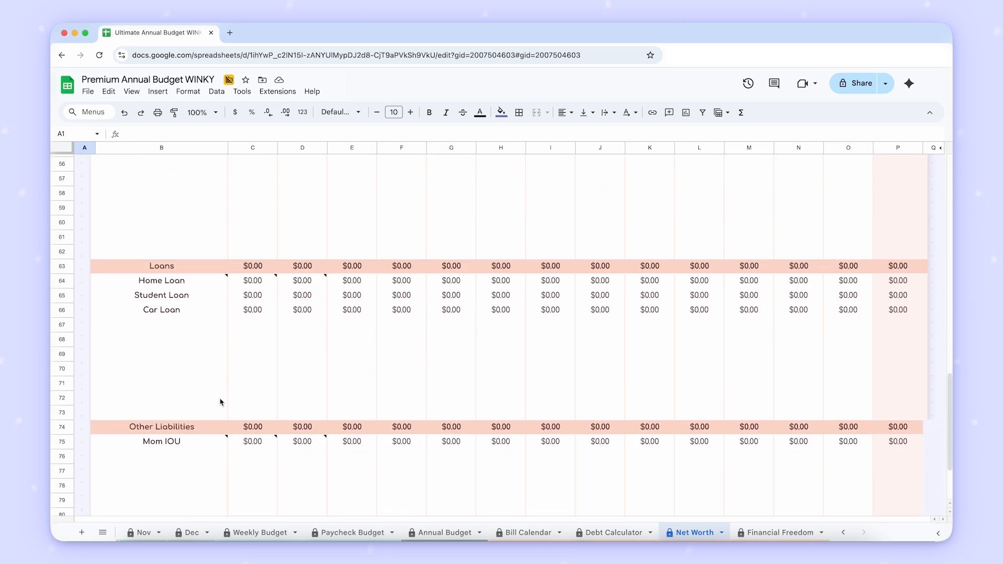
{"action": "scroll", "coordinate": [220, 401], "scroll_direction": "down", "scroll_amount": 3}
{"action": "mouse_move", "coordinate": [195, 350]}
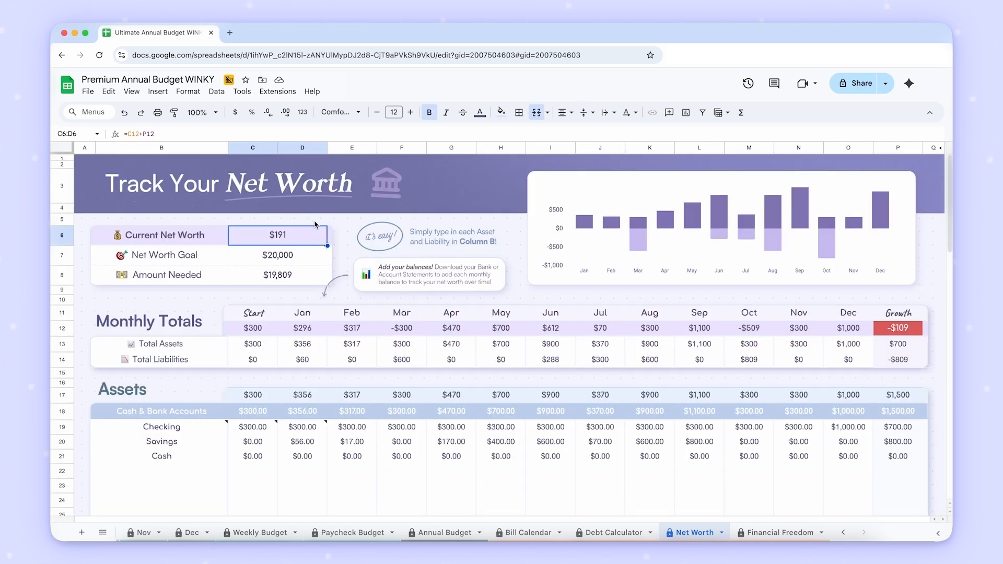
- Read the note on the Net Worth Goal and set the goal to 200000
{"action": "left_click", "coordinate": [317, 226]}
{"action": "left_click", "coordinate": [313, 256]}
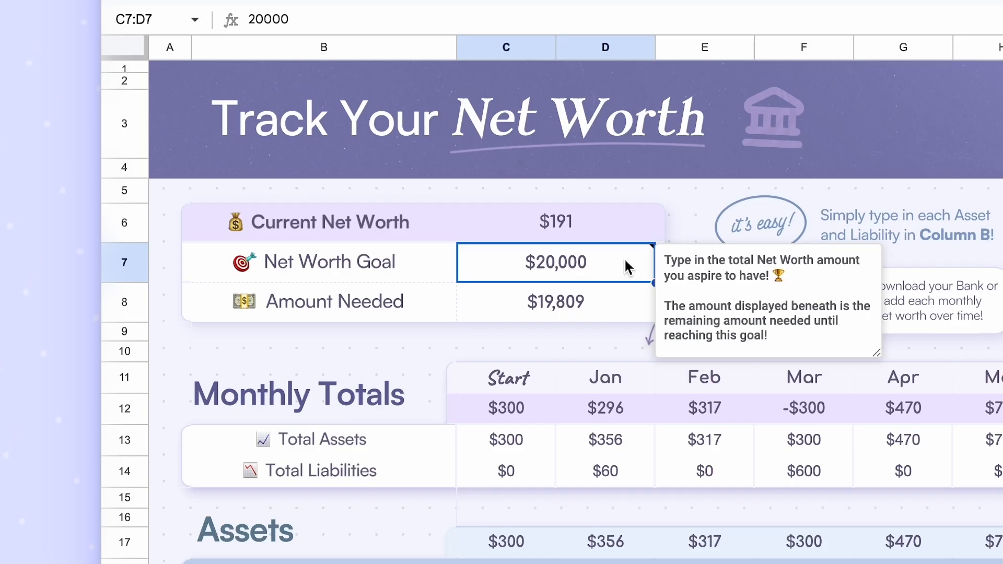
{"action": "type", "text": "200000"}
{"action": "key", "text": "Return"}
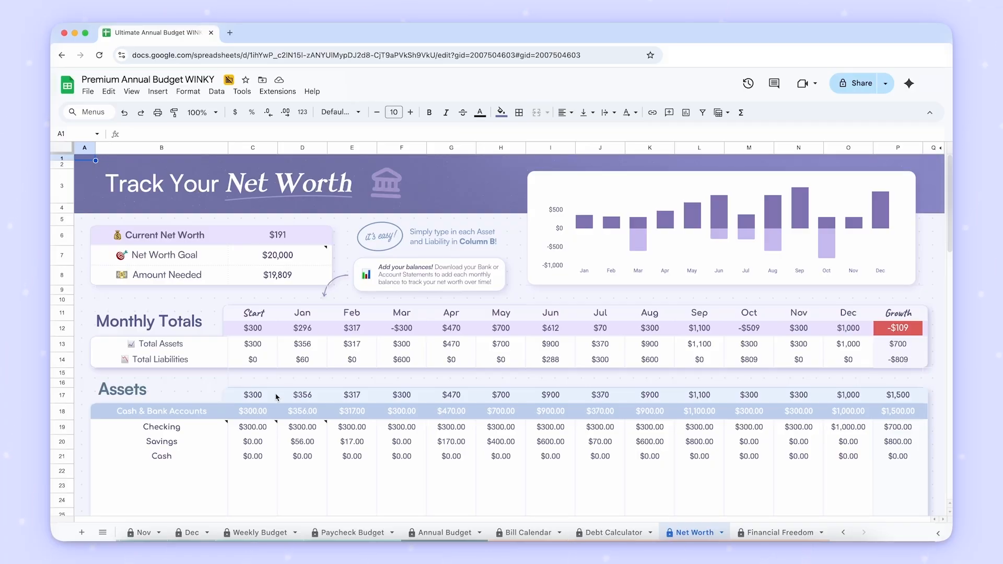
- Look through the Cash & Bank Accounts names and their starting balances, and read the note on the Checking account's name
{"action": "left_click", "coordinate": [259, 431]}
{"action": "key", "text": "Down"}
{"action": "key", "text": "Down"}
{"action": "key", "text": "Up"}
{"action": "key", "text": "Up"}
{"action": "key", "text": "Left"}
{"action": "key", "text": "Down"}
{"action": "key", "text": "Down"}
{"action": "key", "text": "Down"}
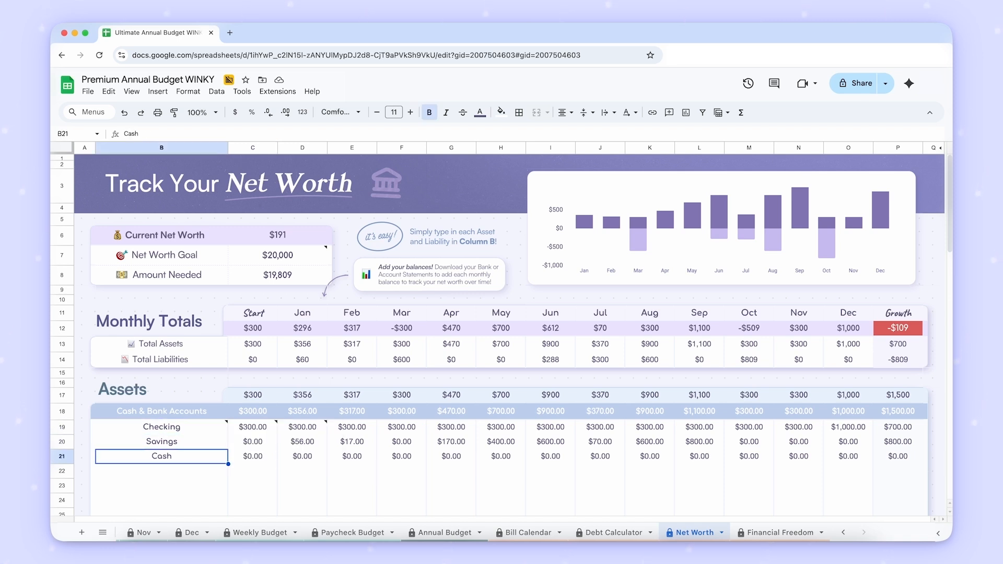
{"action": "key", "text": "Up"}
{"action": "key", "text": "Up"}
{"action": "key", "text": "Up"}
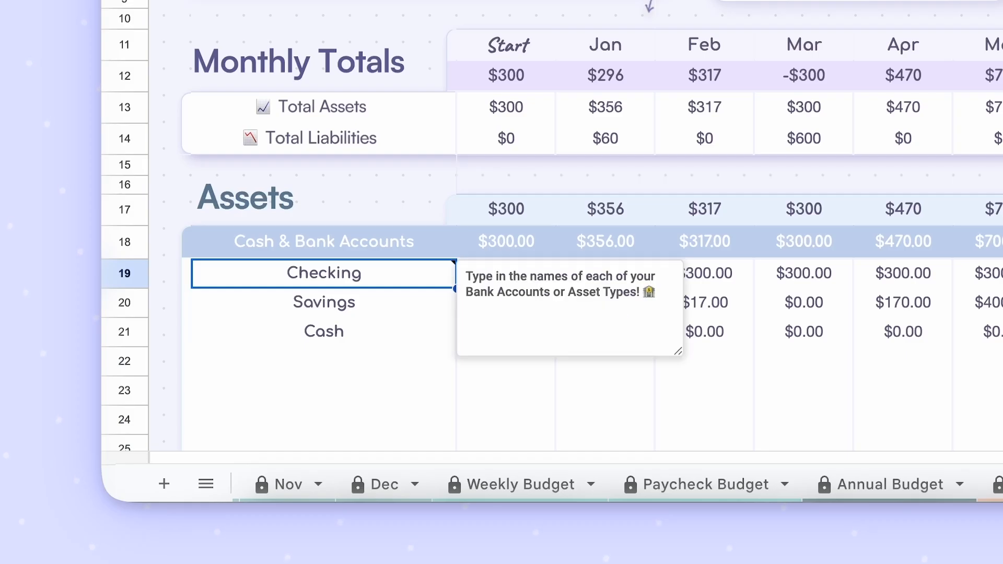
{"action": "key", "text": "Down"}
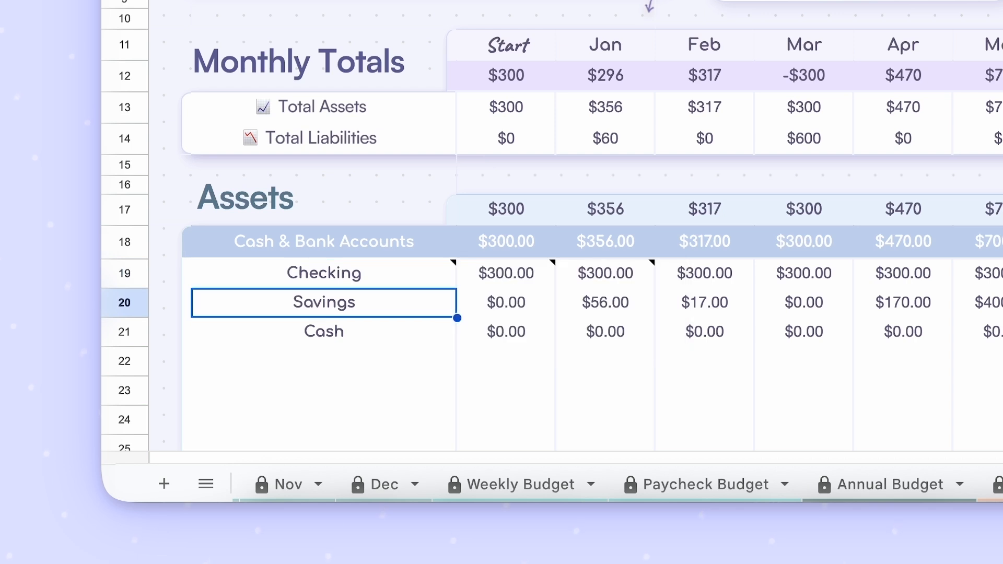
{"action": "key", "text": "Down"}
{"action": "key", "text": "Down"}
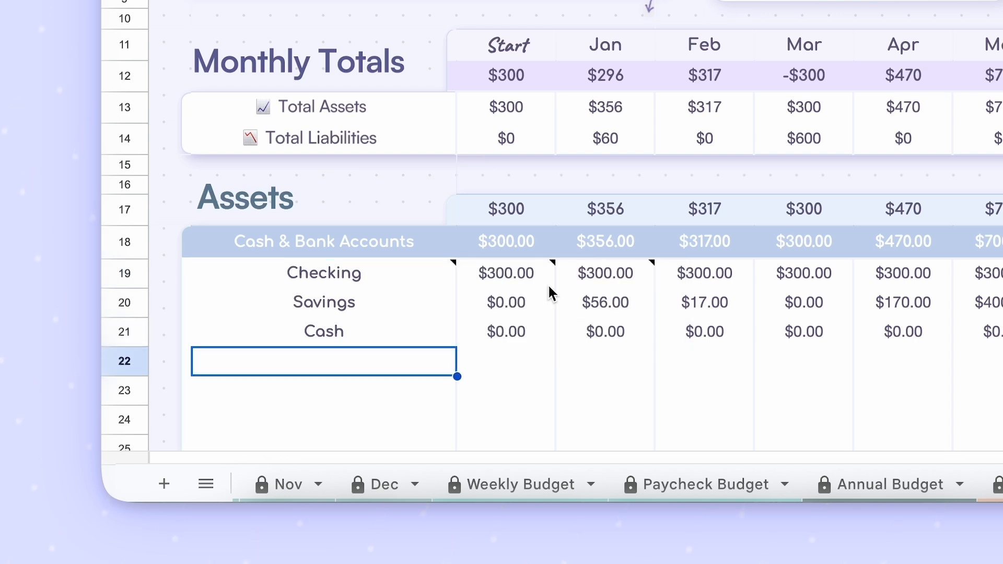
- Rename the Checking account to Chase Bank and enter a custom bank name in place of Savings
{"action": "left_click", "coordinate": [385, 273]}
{"action": "type", "text": "Chase Bank"}
{"action": "key", "text": "Return"}
{"action": "type", "text": "Bank of Jonathan"}
{"action": "key", "text": "Return"}
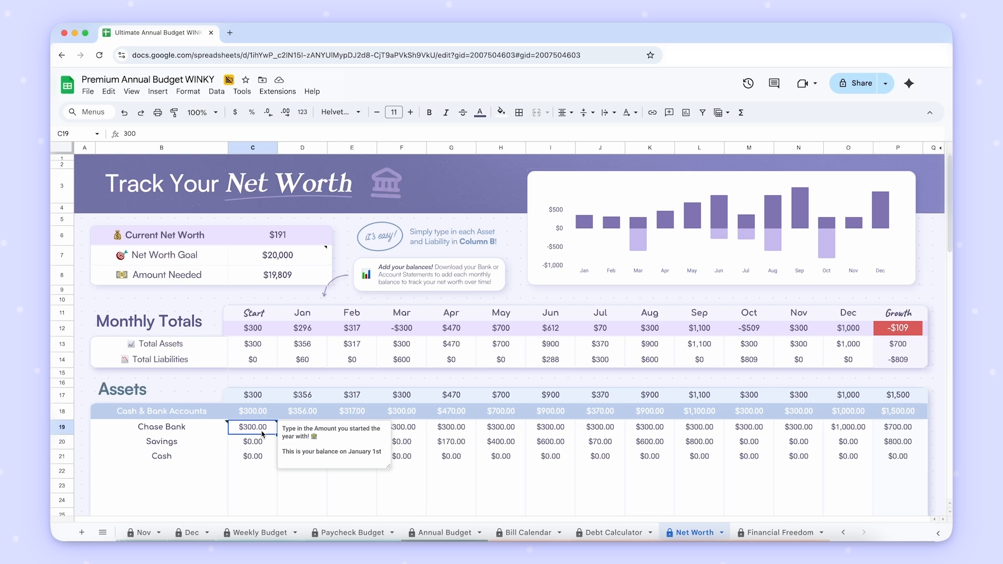
- Check the Start, January and February balances of the Savings and Cash accounts
{"action": "left_click", "coordinate": [253, 442]}
{"action": "left_click", "coordinate": [302, 456]}
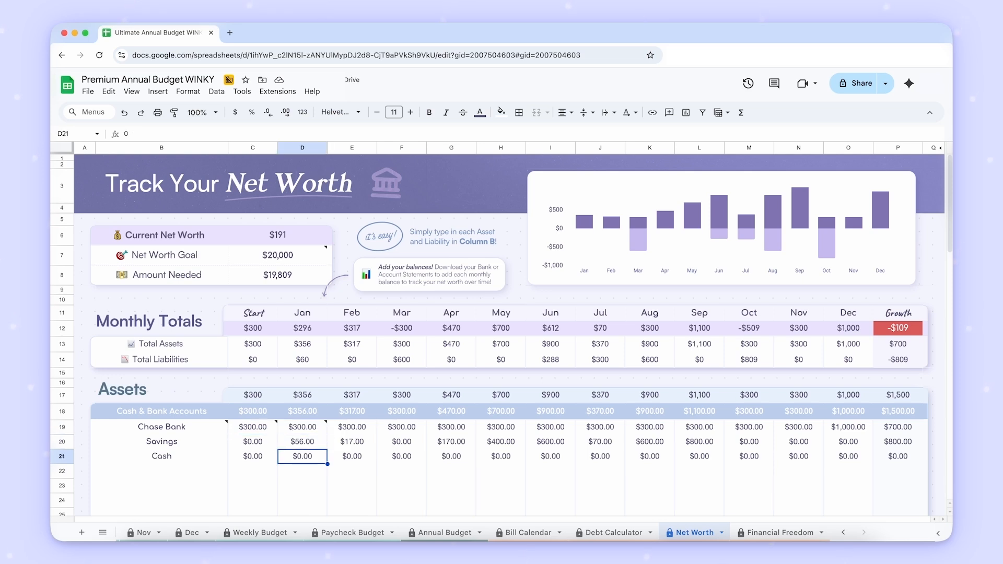
{"action": "key", "text": "Left"}
{"action": "key", "text": "Up"}
{"action": "key", "text": "Right"}
{"action": "key", "text": "Right"}
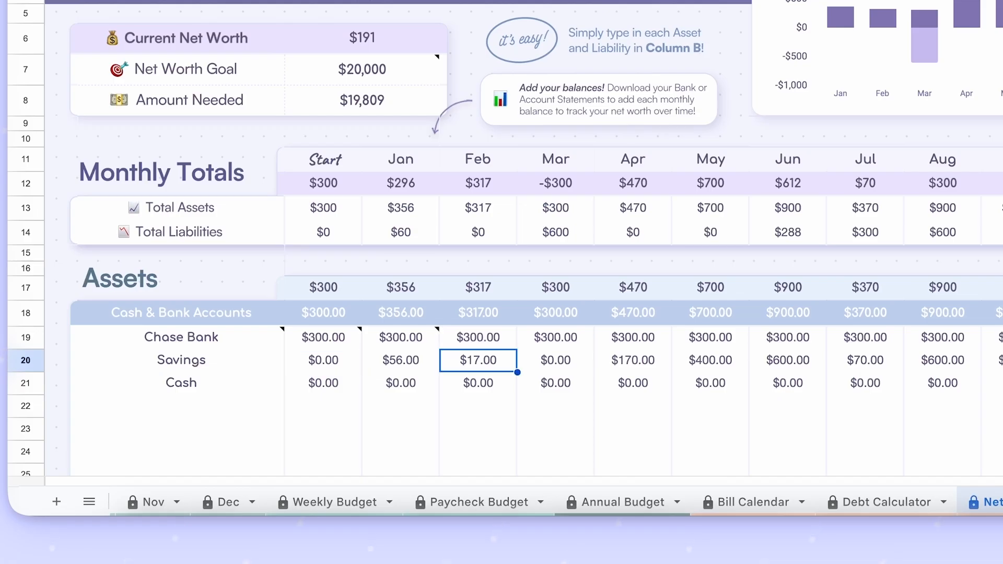
{"action": "left_click", "coordinate": [326, 406]}
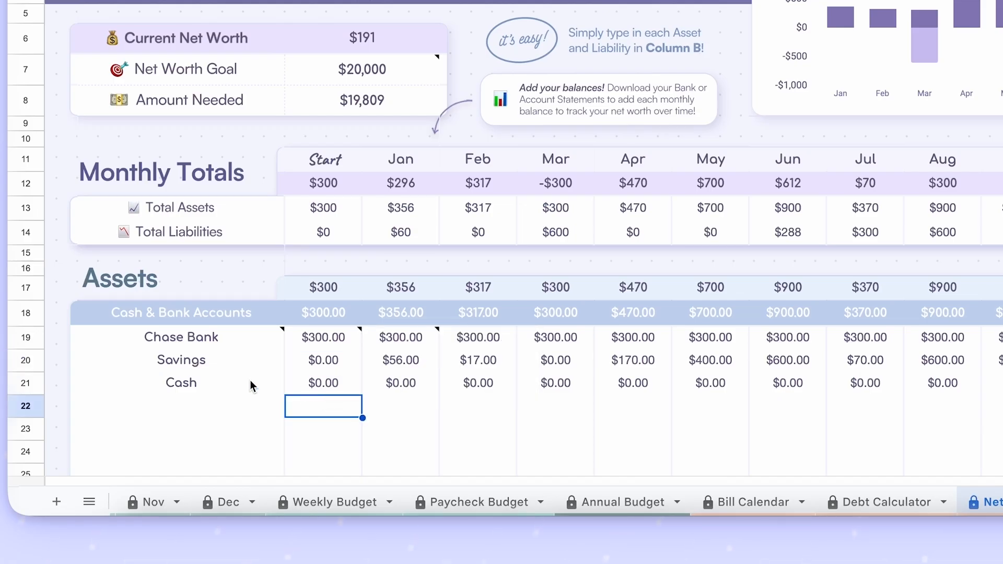
- Try to clear the Savings and Cash balances from Start through December in C20:O21
{"action": "left_click_drag", "start_coordinate": [329, 385], "coordinate": [1002, 370]}
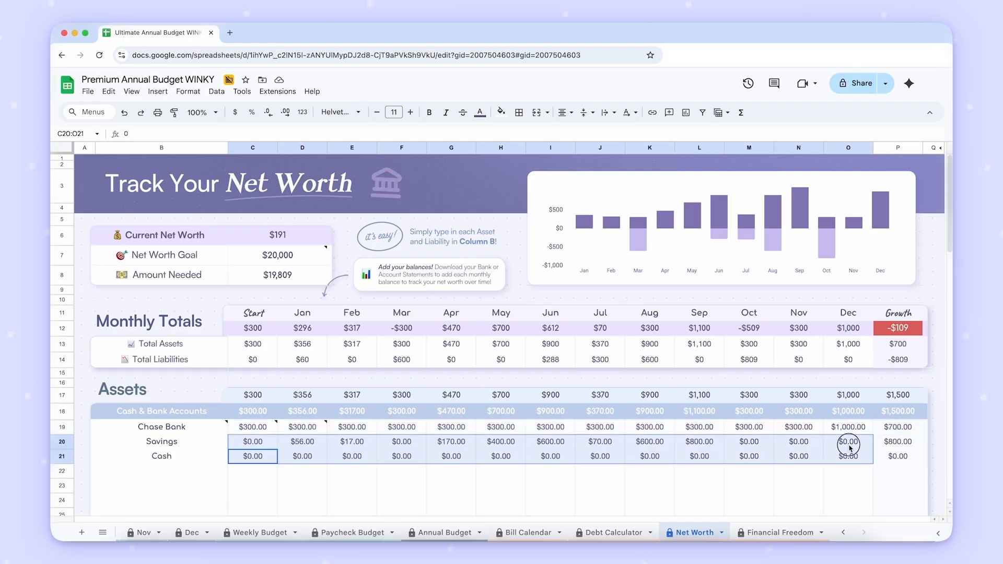
{"action": "key", "text": "Delete"}
{"action": "left_click", "coordinate": [669, 486]}
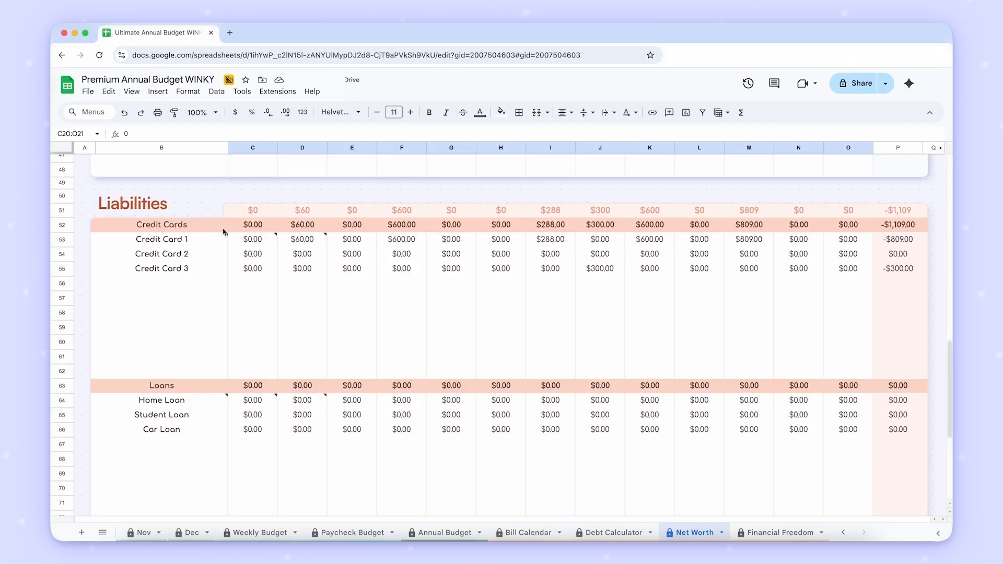
- Read the note on Credit Card 1's Start balance and check the Savings balances for Start and January
{"action": "left_click", "coordinate": [253, 240]}
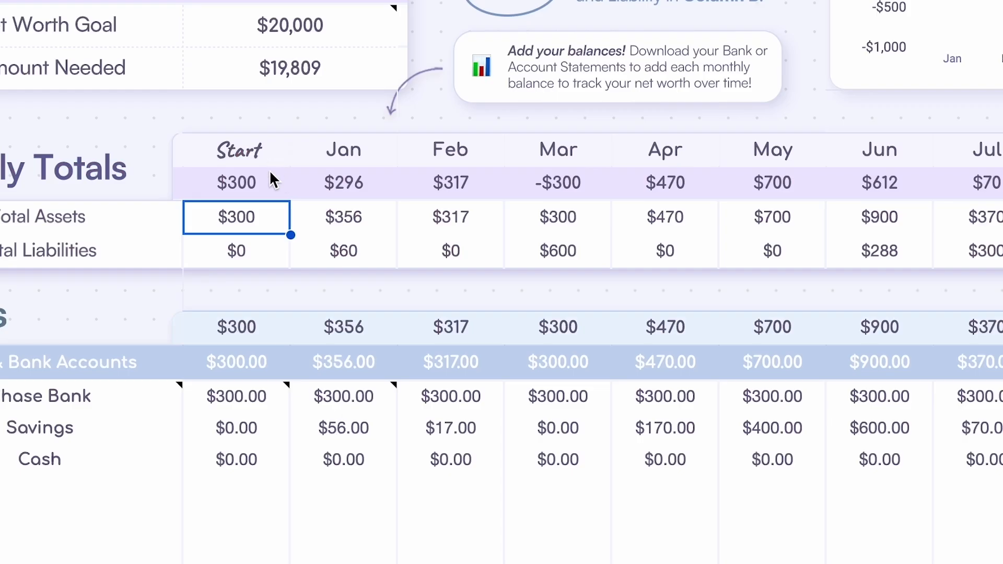
{"action": "left_click", "coordinate": [262, 397]}
{"action": "left_click", "coordinate": [272, 426]}
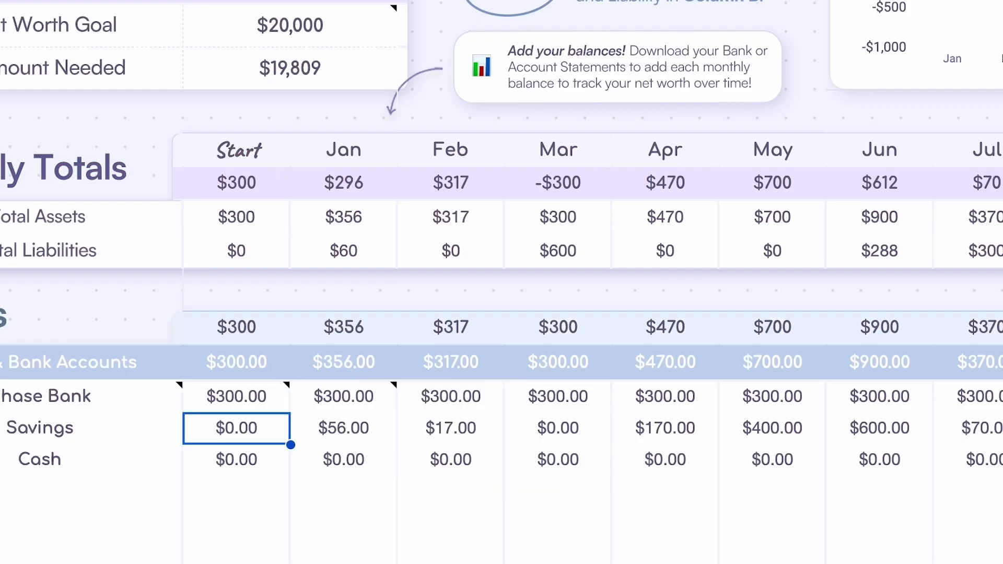
{"action": "key", "text": "Right"}
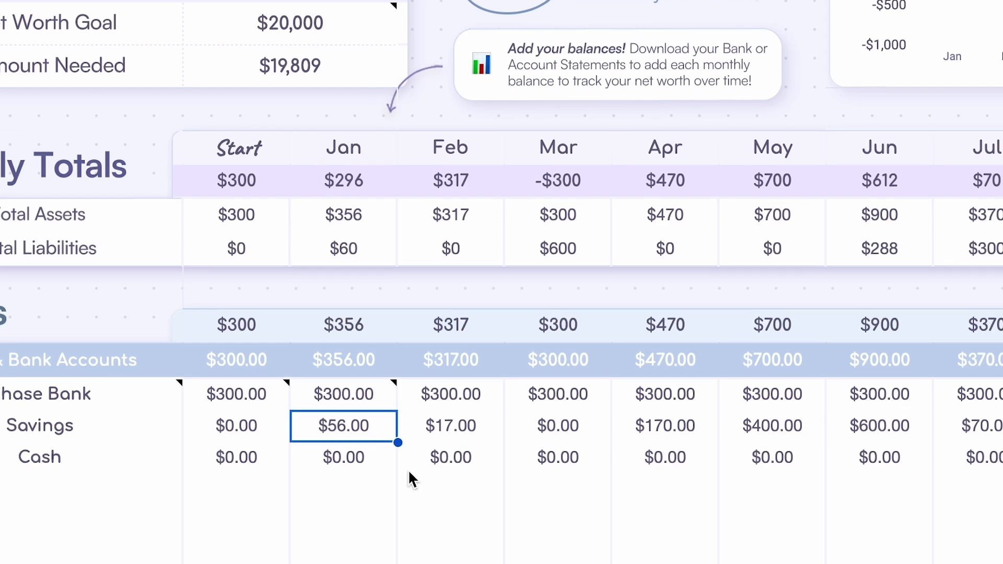
- Read the note on Credit Card 1's January balance and check its monthly balances through June
{"action": "scroll", "coordinate": [410, 475], "scroll_direction": "down", "scroll_amount": 11}
{"action": "left_click", "coordinate": [314, 324]}
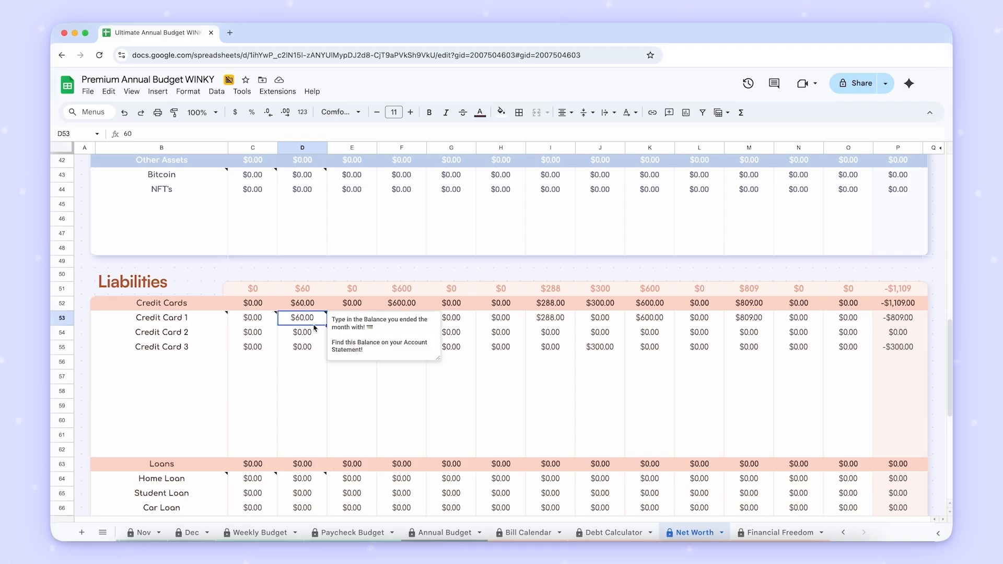
{"action": "key", "text": "Right"}
{"action": "key", "text": "Right"}
{"action": "key", "text": "Right"}
{"action": "key", "text": "Right"}
{"action": "key", "text": "Right"}
{"action": "key", "text": "Right"}
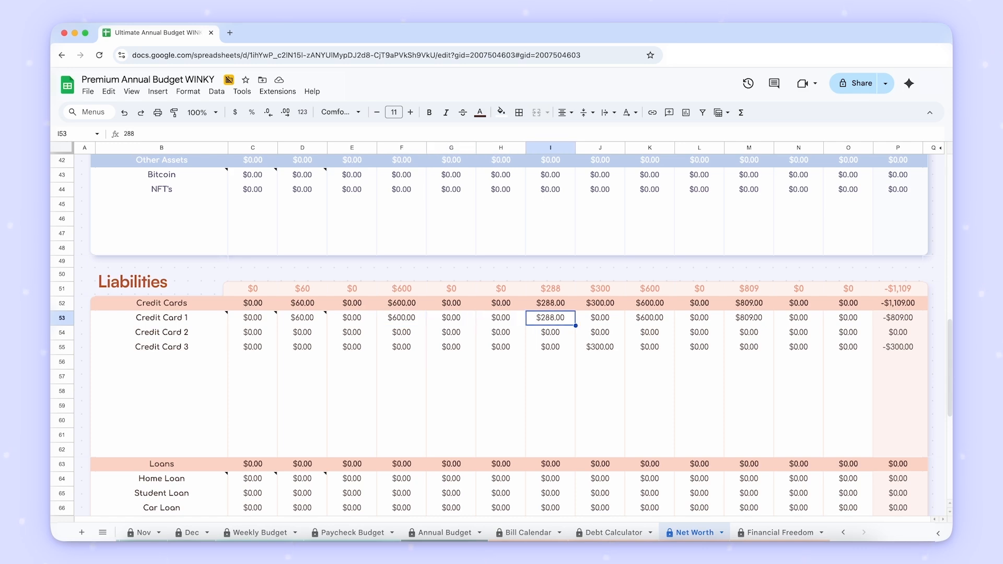
- Check the overall Growth figure for the year in the Monthly Totals table
{"action": "scroll", "coordinate": [509, 314], "scroll_direction": "down", "scroll_amount": 5}
{"action": "scroll", "coordinate": [491, 314], "scroll_direction": "up", "scroll_amount": 3}
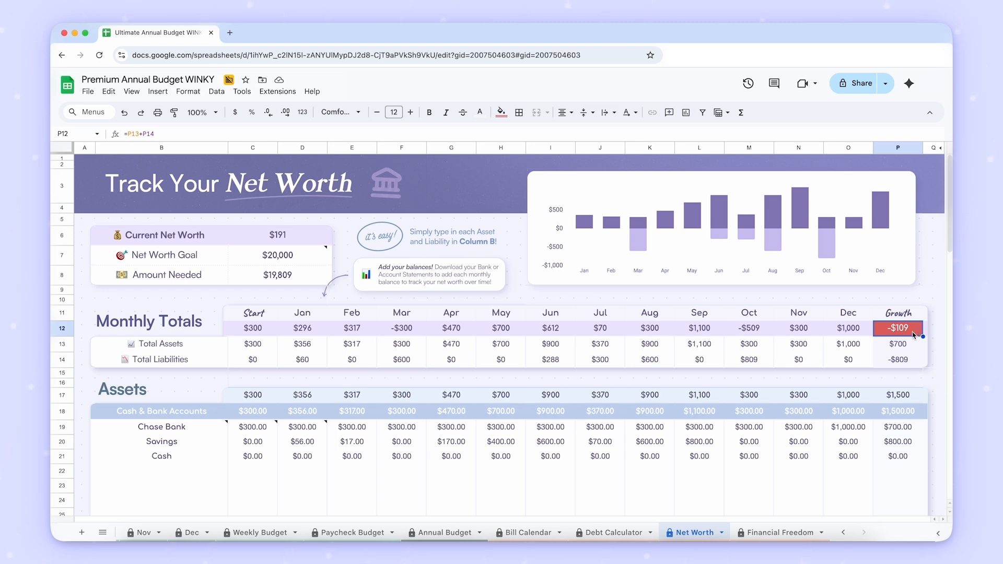
{"action": "key", "text": "ctrl+Home"}
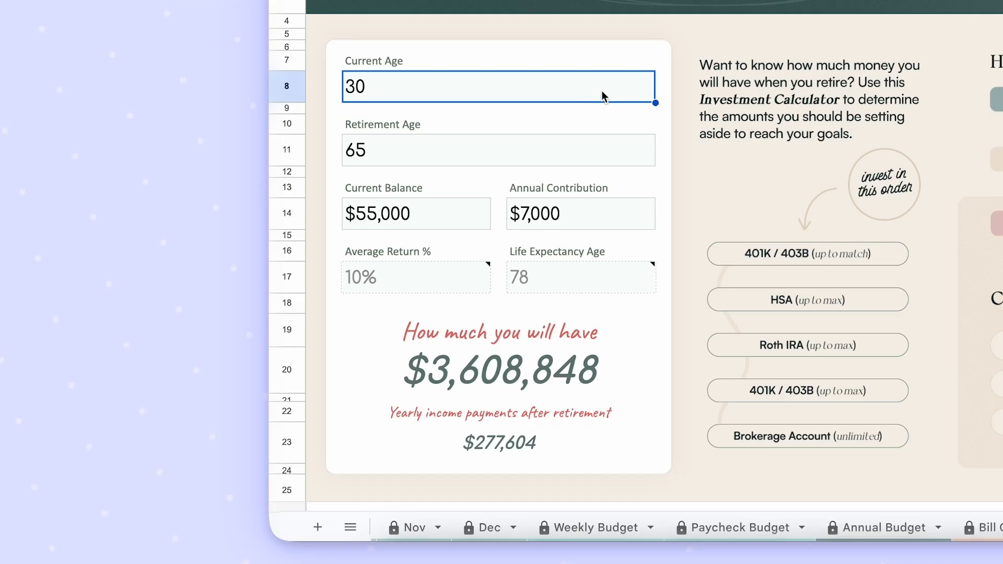
- Set the Investment Calculator's Current Age to 35 and check the Retirement Age, Current Balance and Annual Contribution fields
{"action": "type", "text": "35"}
{"action": "key", "text": "Return"}
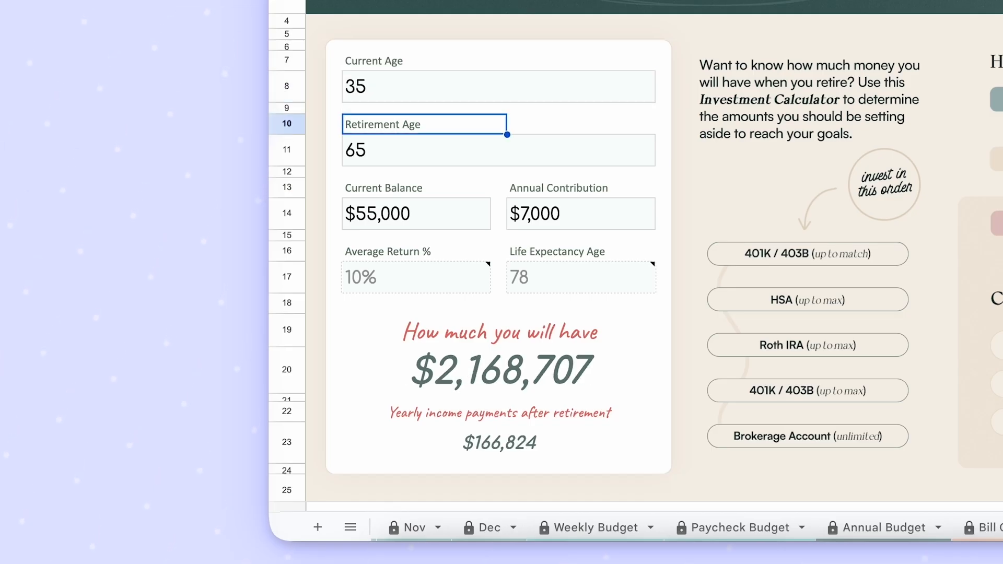
{"action": "key", "text": "Down"}
{"action": "key", "text": "Down"}
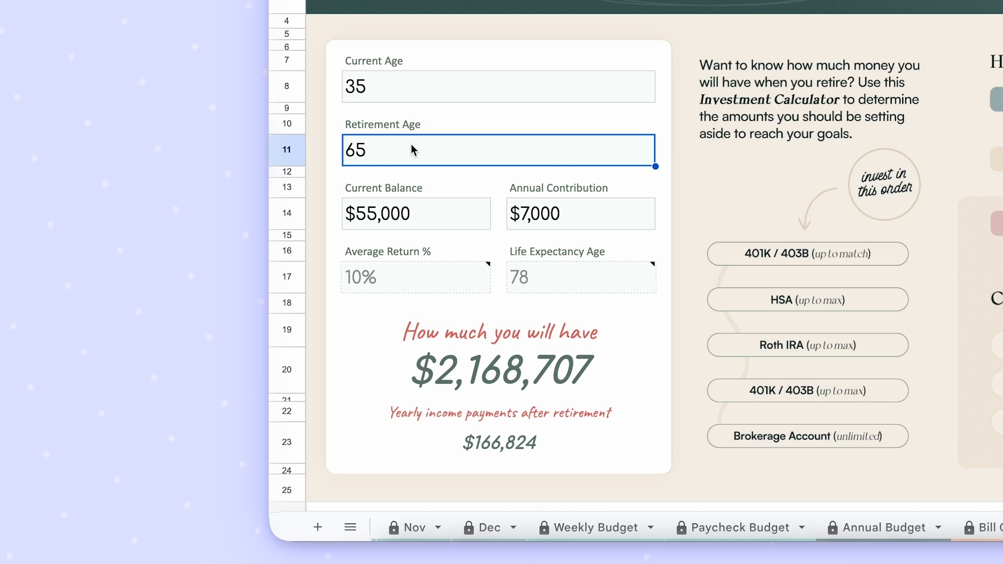
{"action": "left_click", "coordinate": [450, 217]}
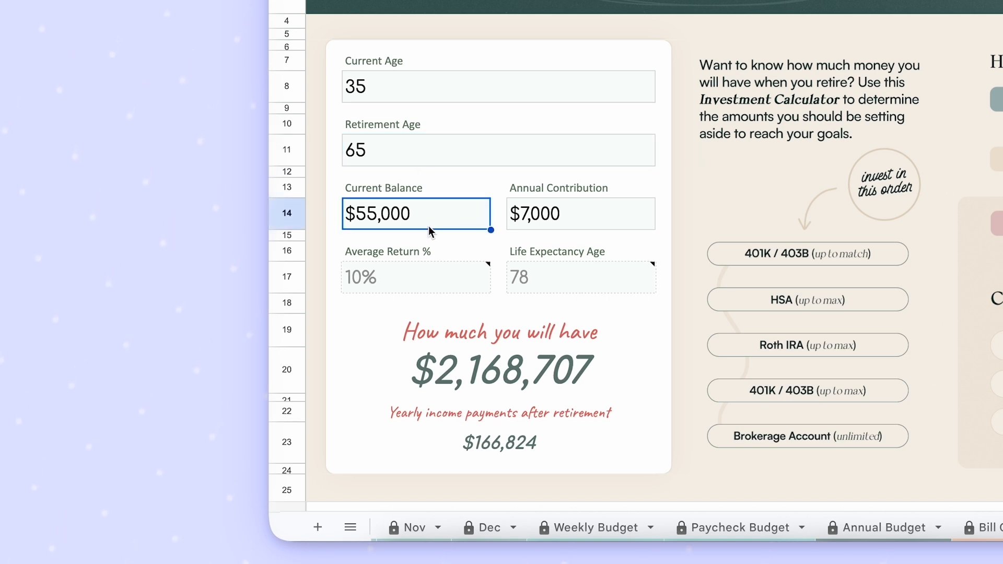
{"action": "left_click", "coordinate": [585, 217]}
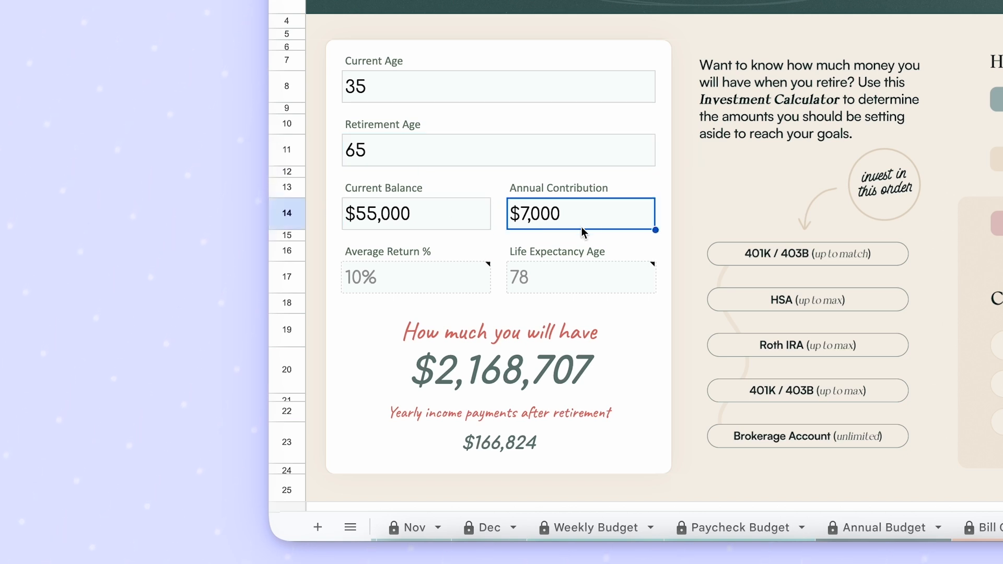
- Check the projected retirement amount and the yearly income payments after retirement
{"action": "left_click", "coordinate": [516, 377]}
{"action": "left_click", "coordinate": [607, 441]}
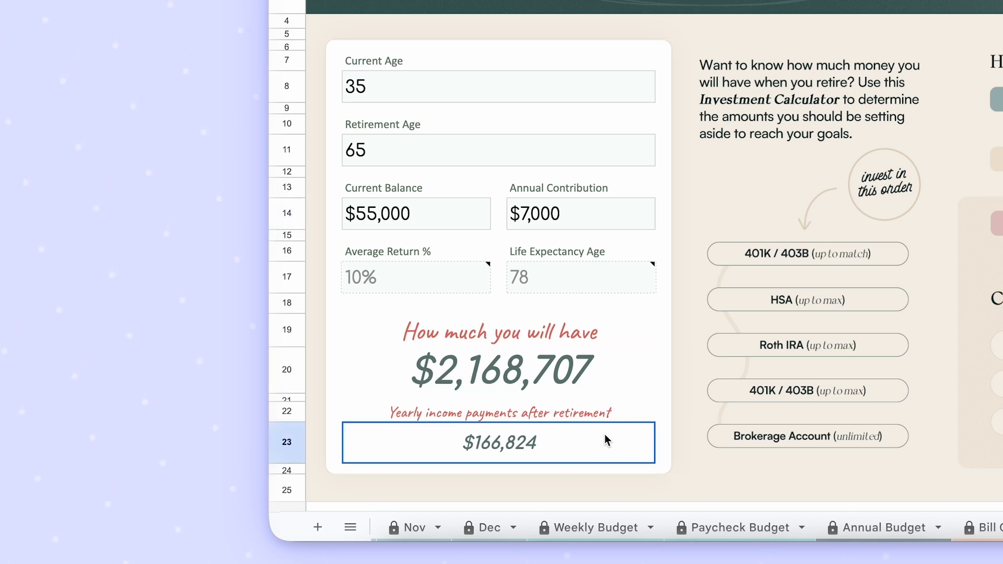
{"action": "left_click", "coordinate": [622, 383]}
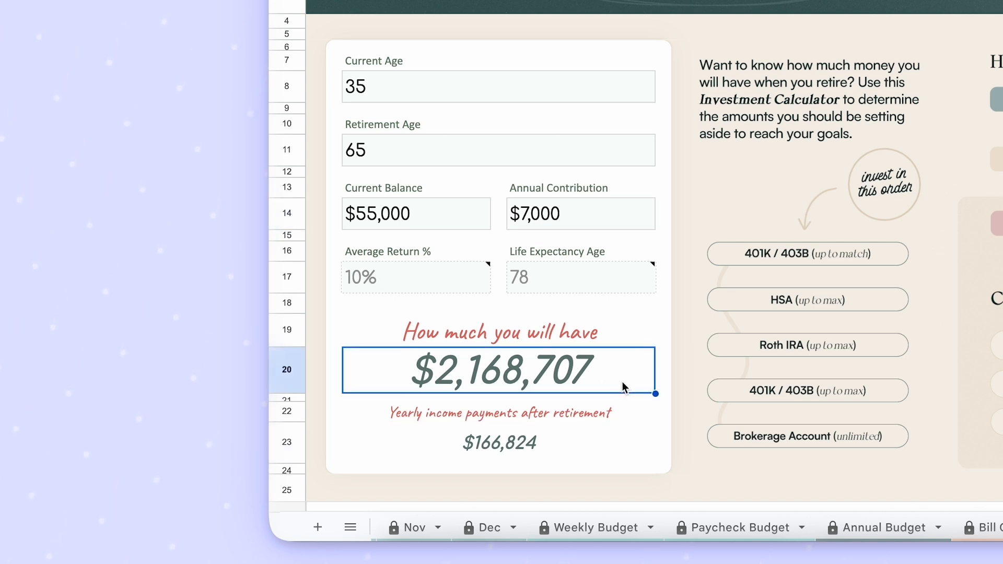
{"action": "left_click", "coordinate": [581, 449]}
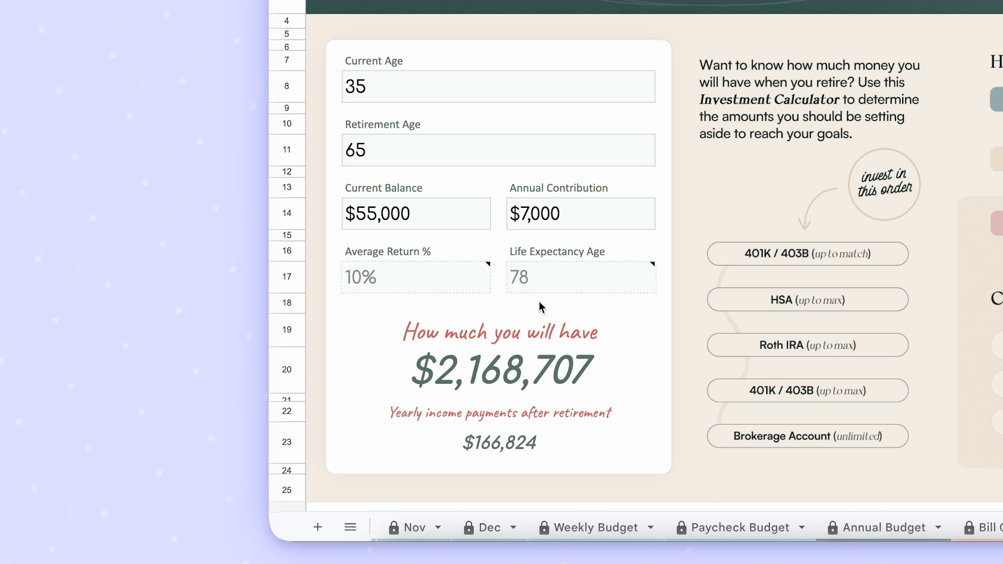
- Set the Average Return to 12% and the Life Expectancy Age to 80
{"action": "left_click", "coordinate": [399, 277]}
{"action": "type", "text": "12"}
{"action": "left_click", "coordinate": [599, 288]}
{"action": "type", "text": "80"}
{"action": "key", "text": "Return"}
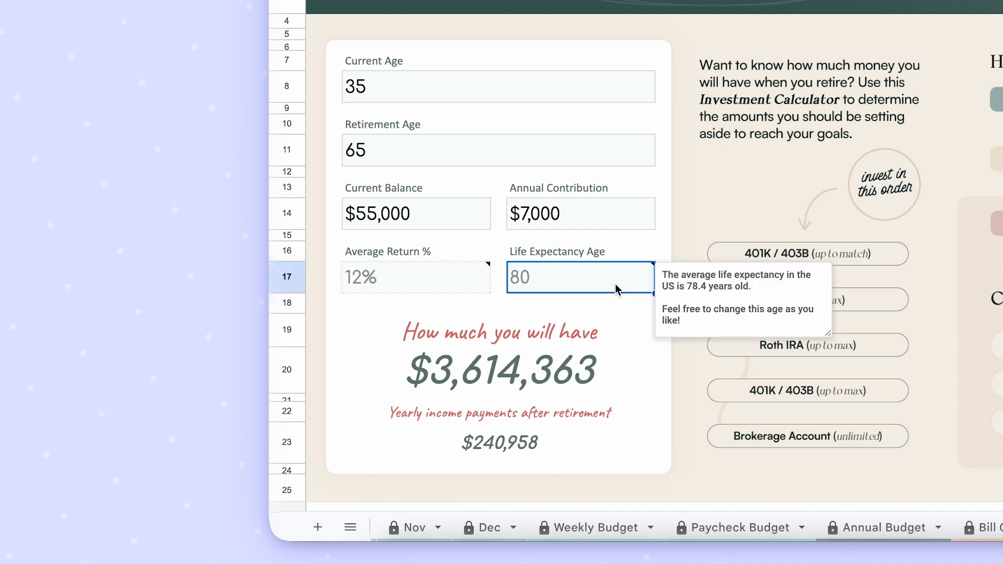
- Change the Life Expectancy Age to 95 and check the yearly income payments after retirement
{"action": "type", "text": "95"}
{"action": "key", "text": "Return"}
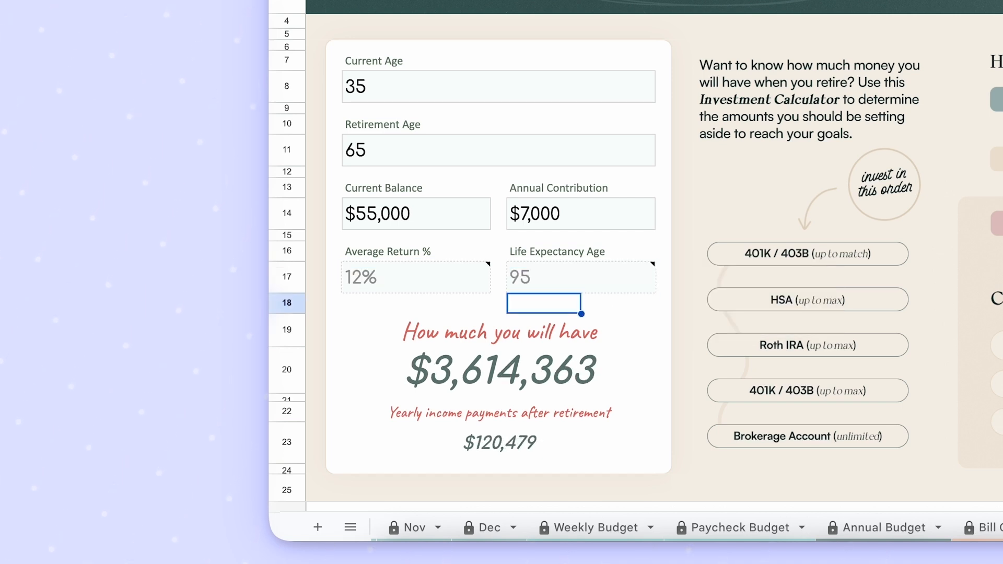
{"action": "mouse_move", "coordinate": [543, 272]}
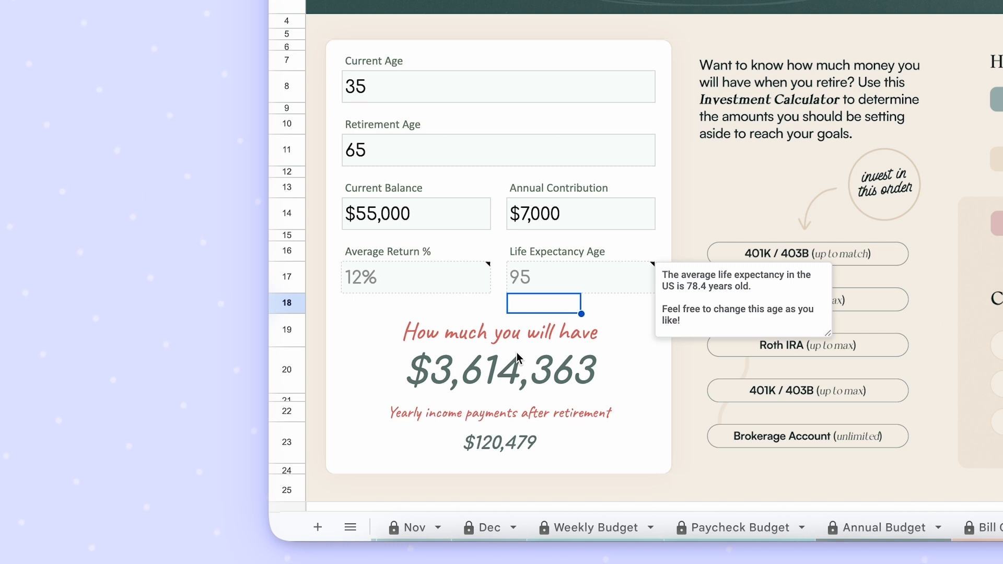
{"action": "left_click", "coordinate": [582, 439]}
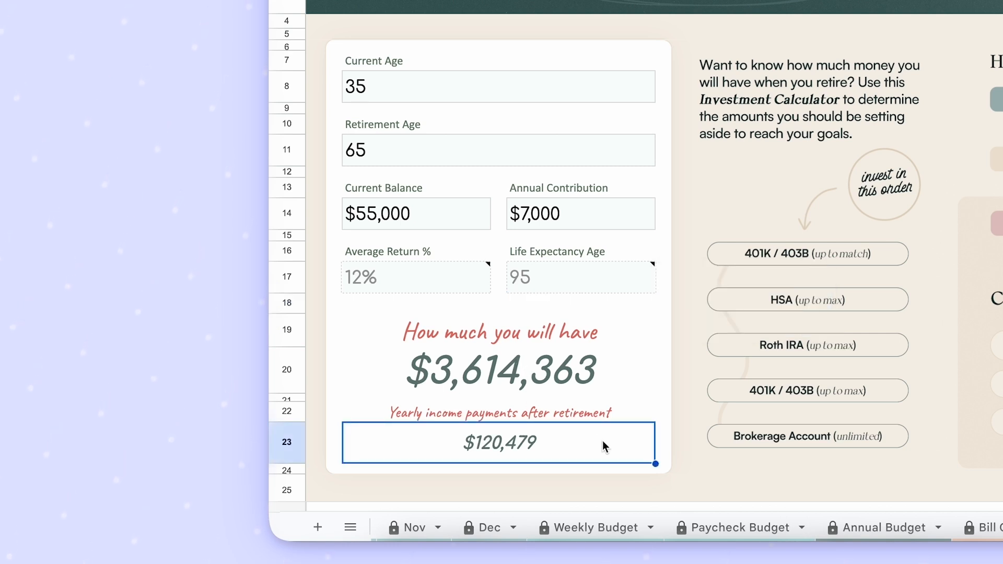